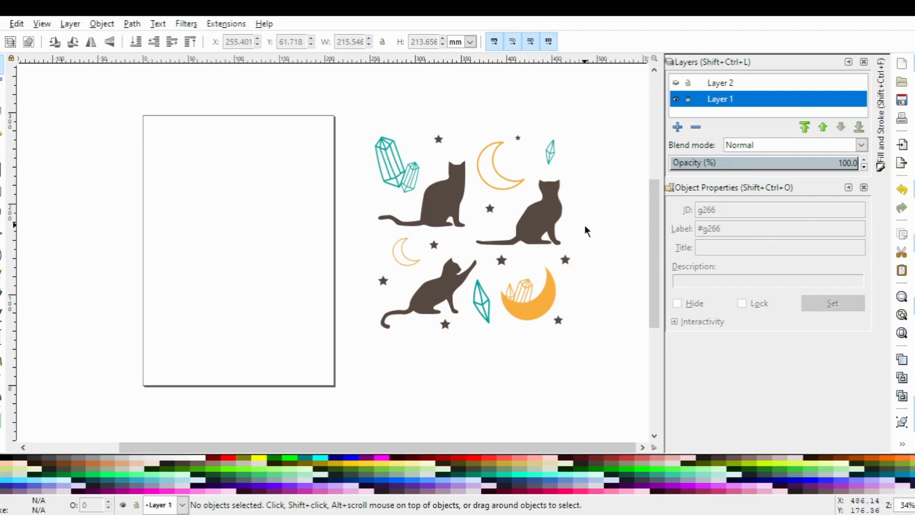
- Shift the cats, moons, crystals and stars artwork slightly down beside the page and ungroup it into separate objects
{"action": "left_click", "coordinate": [529, 233]}
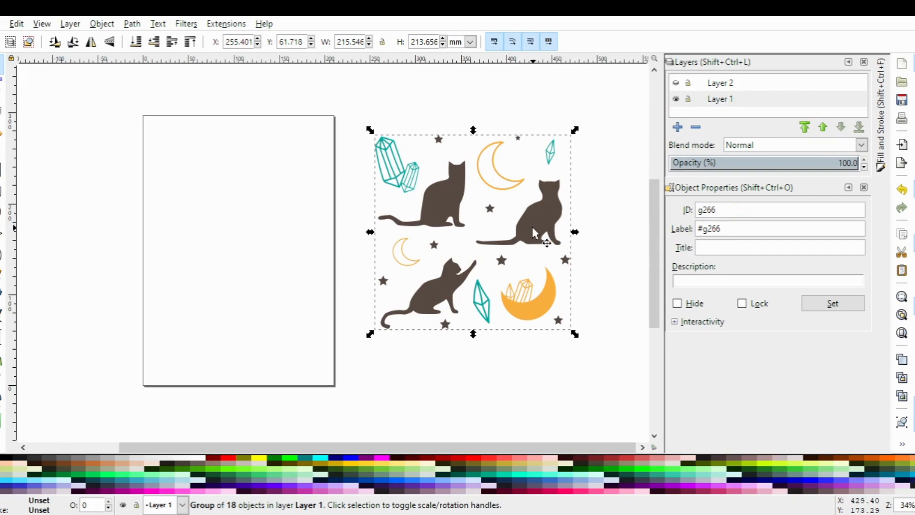
{"action": "mouse_move", "coordinate": [534, 233]}
{"action": "left_mouse_down"}
{"action": "mouse_move", "coordinate": [471, 249]}
{"action": "mouse_move", "coordinate": [533, 246]}
{"action": "mouse_move", "coordinate": [530, 235]}
{"action": "left_mouse_up"}
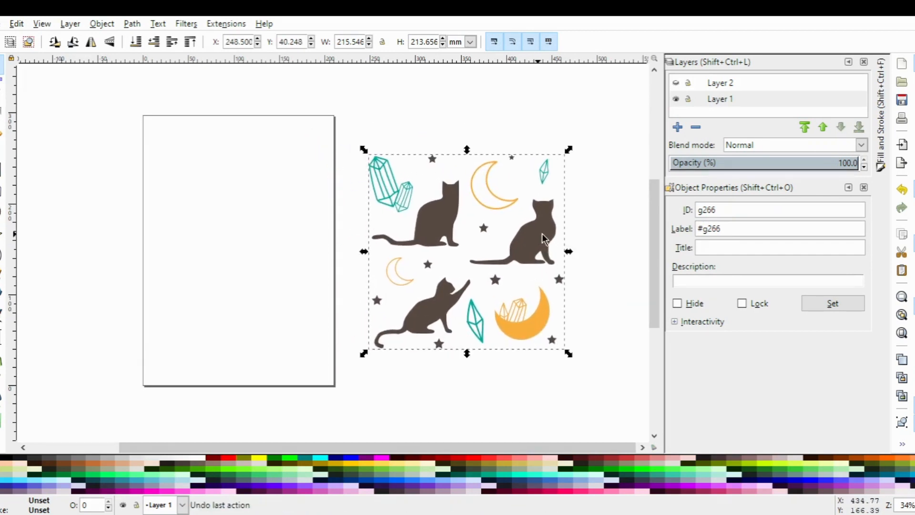
{"action": "key", "text": "ctrl+shift+g"}
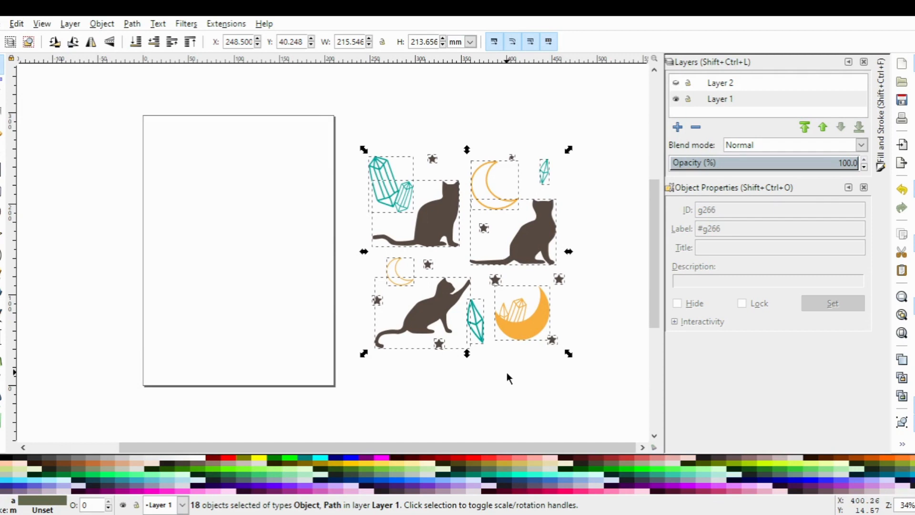
{"action": "left_click", "coordinate": [383, 393]}
- Try moving the reaching cat from the artwork onto the page, and undo the move
{"action": "left_click", "coordinate": [434, 309]}
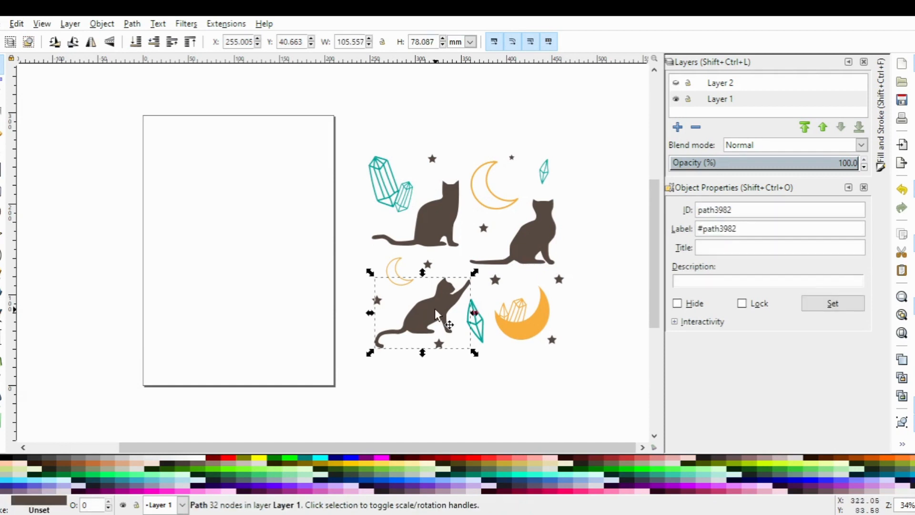
{"action": "left_click_drag", "start_coordinate": [437, 310], "coordinate": [275, 222]}
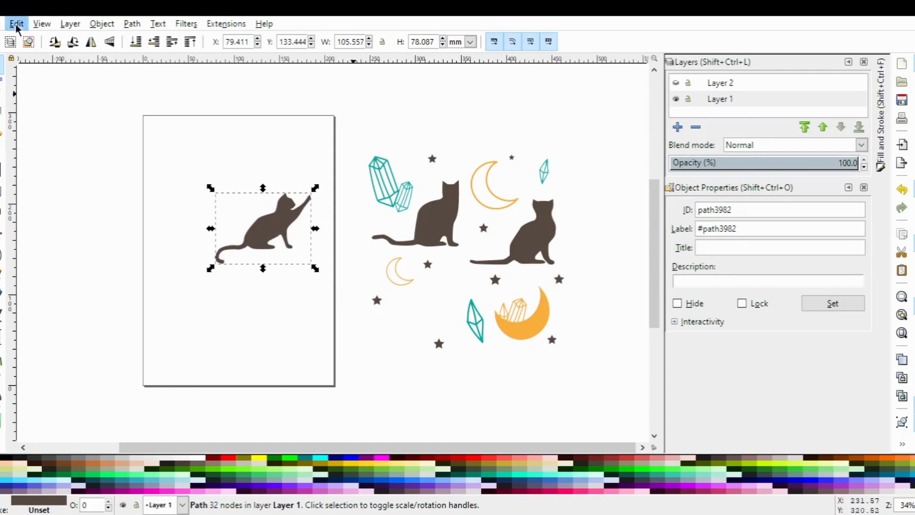
{"action": "left_click", "coordinate": [22, 44]}
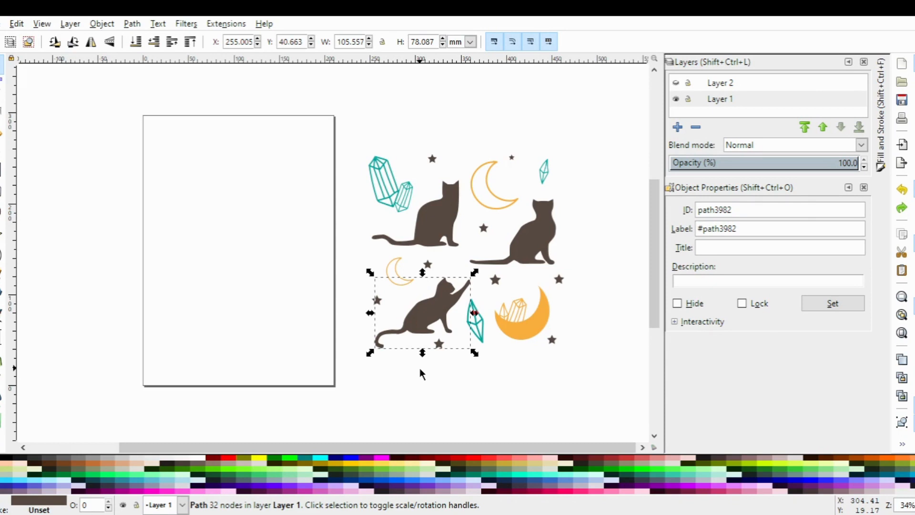
- Show Layer 2 and add a letter "G" on Layer 1 above the cat, set in Showcard Gothic
{"action": "left_click", "coordinate": [676, 84]}
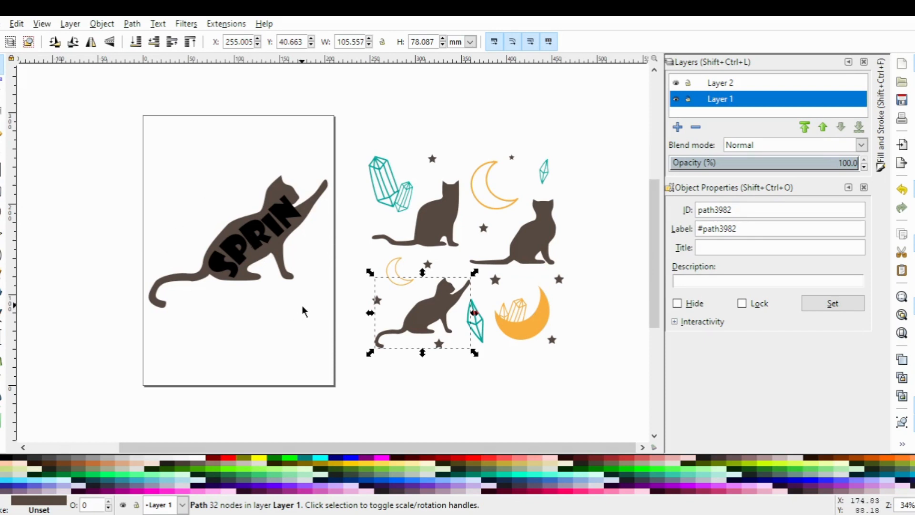
{"action": "left_click", "coordinate": [1, 336]}
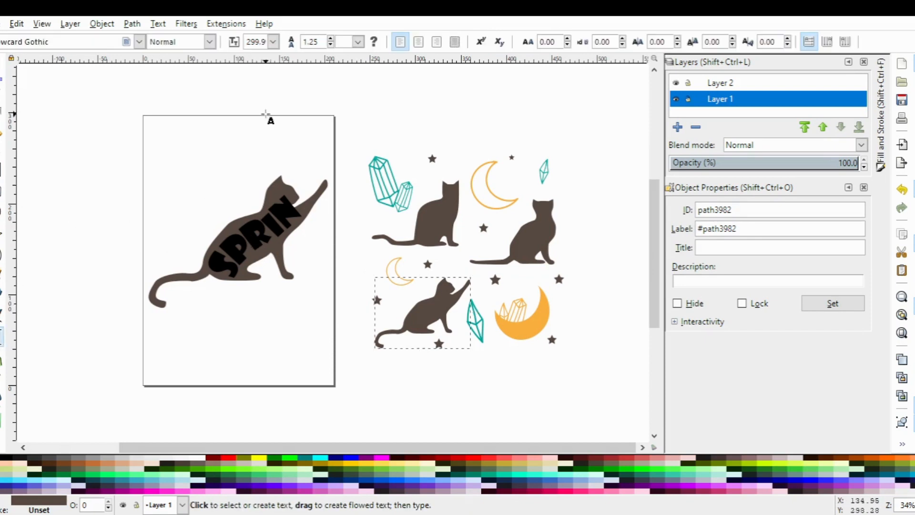
{"action": "left_click", "coordinate": [168, 157]}
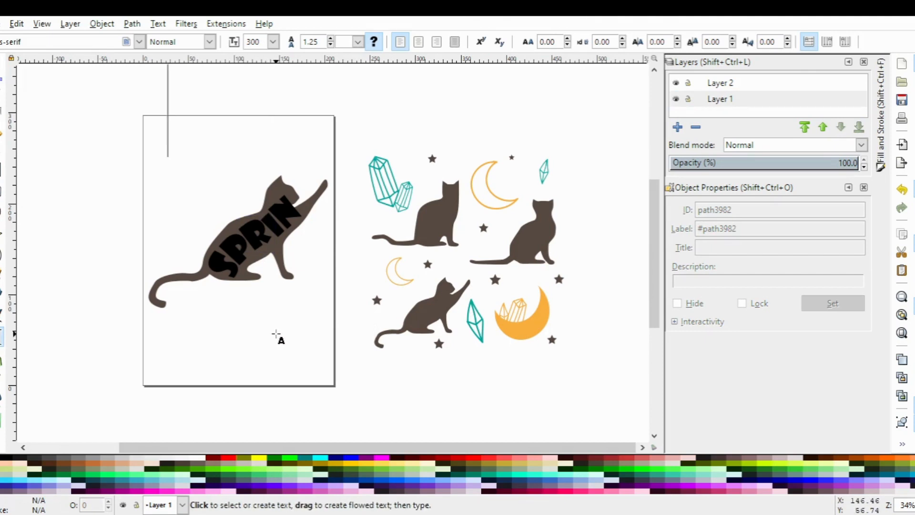
{"action": "type", "text": "g"}
{"action": "left_click", "coordinate": [137, 43]}
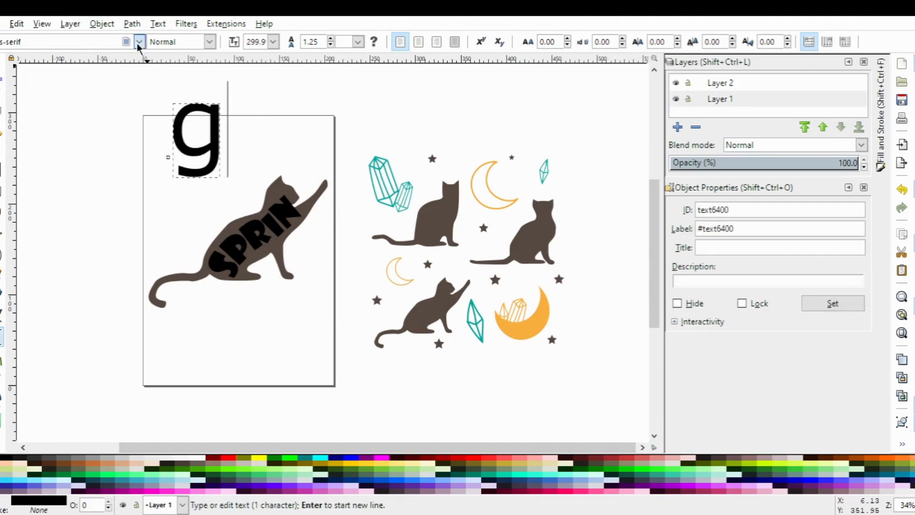
{"action": "left_click", "coordinate": [98, 329]}
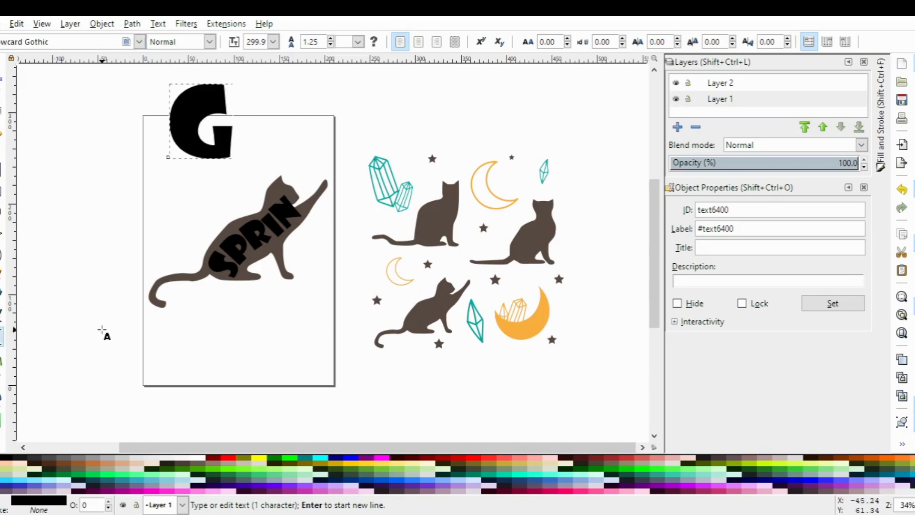
- Scale the G down to about 37 × 44 mm, rotate it to match the slanted letters and place it beside the cat's head
{"action": "left_click", "coordinate": [1, 65]}
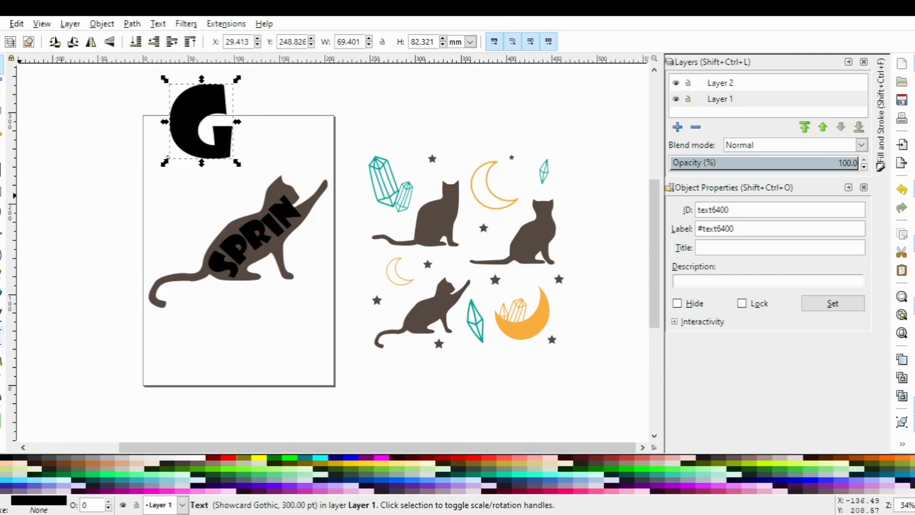
{"action": "left_click", "coordinate": [1, 337]}
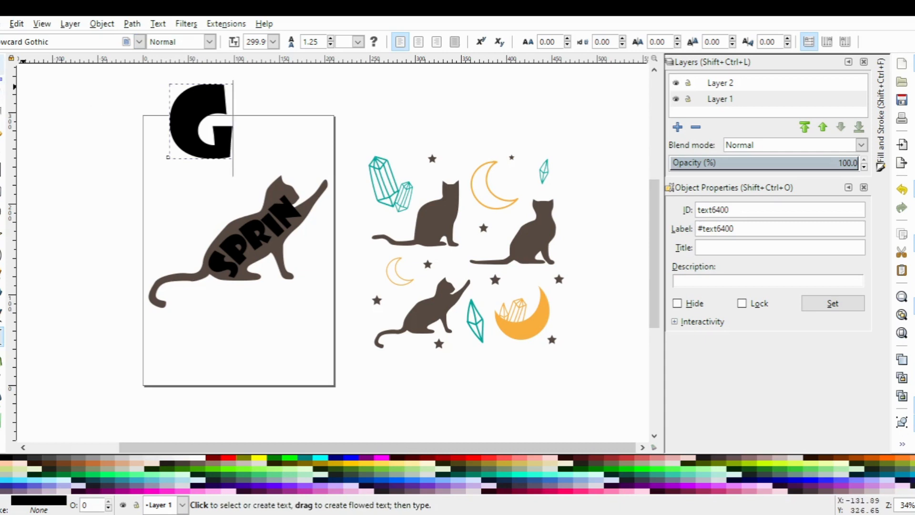
{"action": "left_click", "coordinate": [1, 64]}
{"action": "left_click_drag", "start_coordinate": [191, 111], "coordinate": [286, 134]}
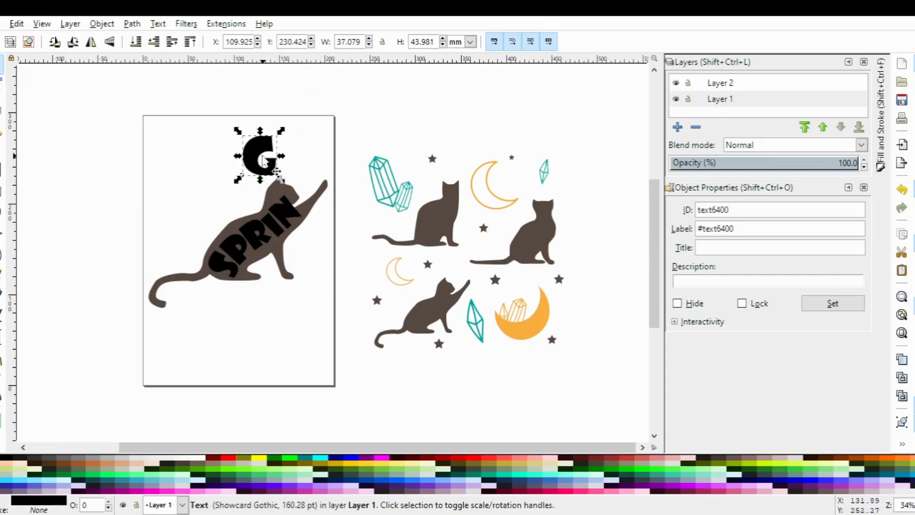
{"action": "left_click", "coordinate": [255, 155]}
{"action": "left_click_drag", "start_coordinate": [281, 179], "coordinate": [306, 181]}
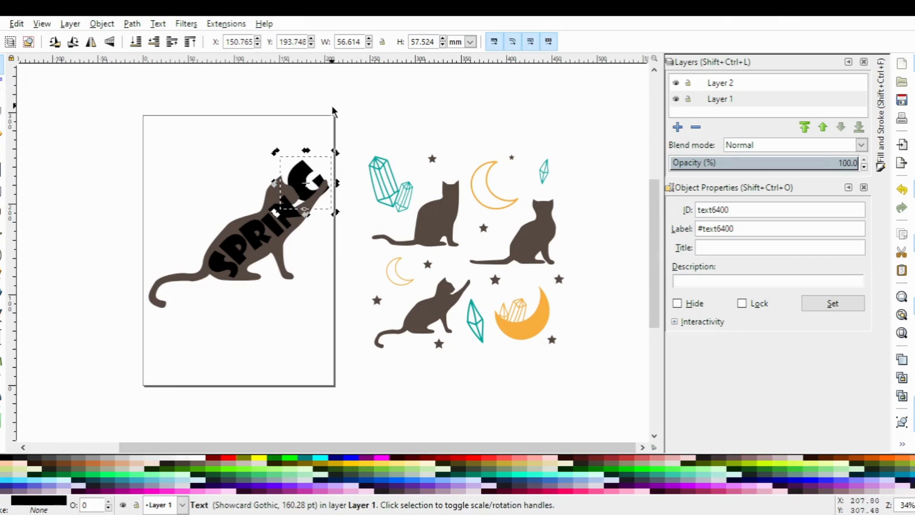
- Replace the G on Layer 1 with a pasted copy on Layer 2, placed at the end of the SPRIN lettering
{"action": "left_click", "coordinate": [752, 83]}
{"action": "key", "text": "ctrl+v"}
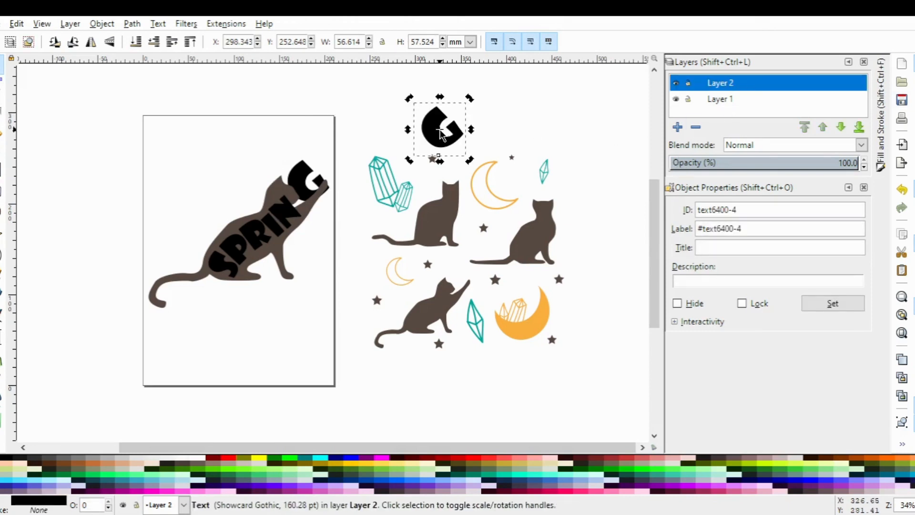
{"action": "left_click", "coordinate": [751, 101]}
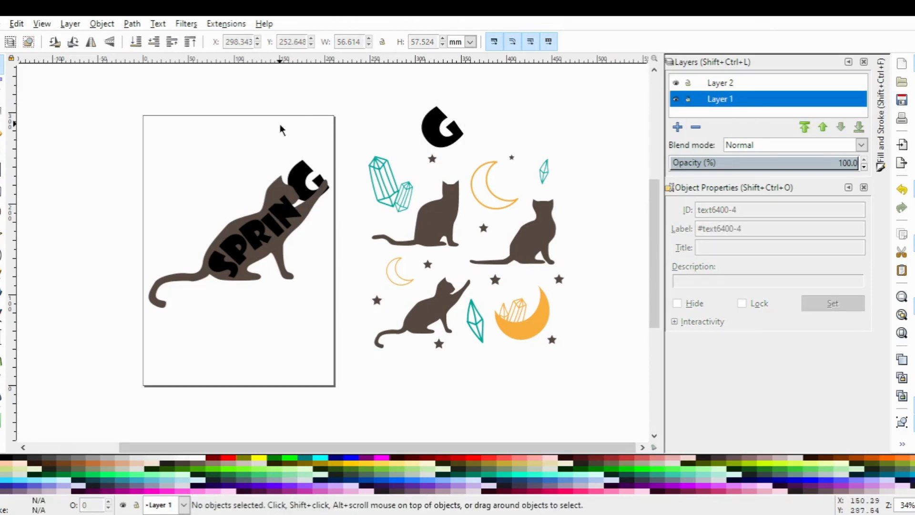
{"action": "left_click", "coordinate": [309, 177]}
{"action": "key", "text": "Delete"}
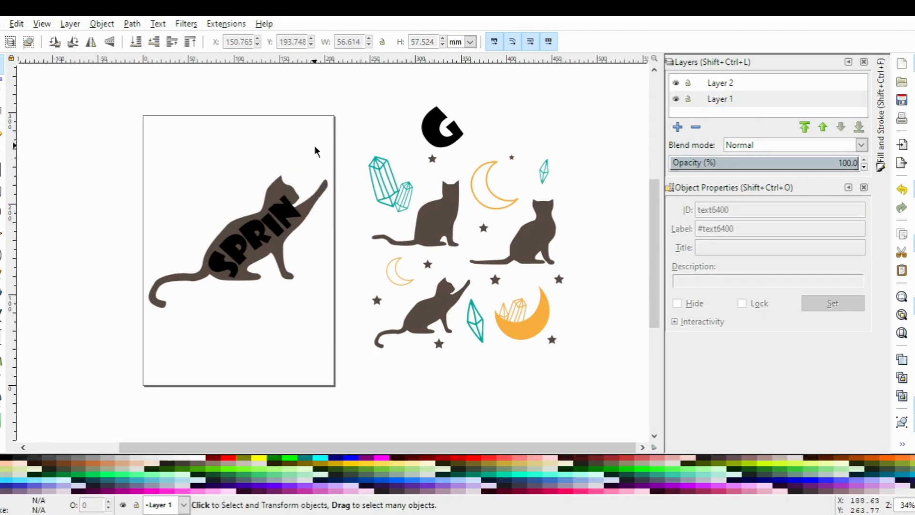
{"action": "left_click", "coordinate": [759, 86]}
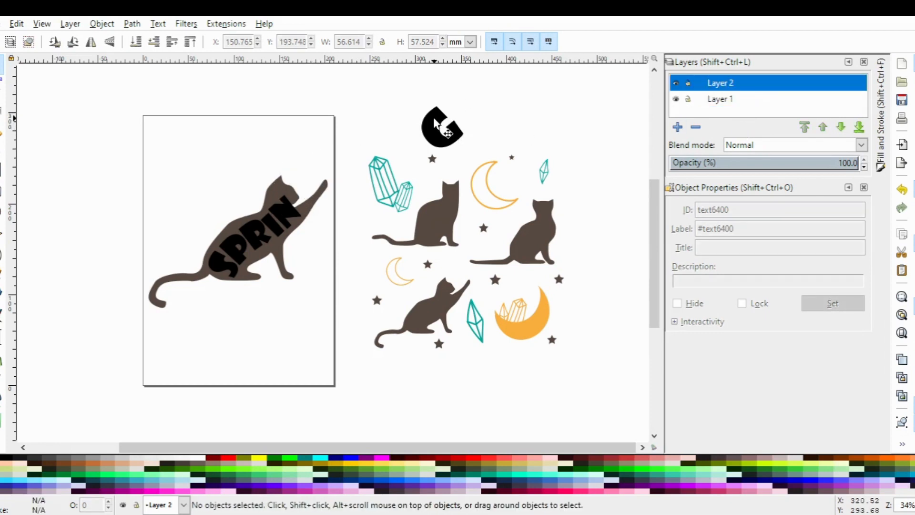
{"action": "left_click_drag", "start_coordinate": [435, 122], "coordinate": [290, 181]}
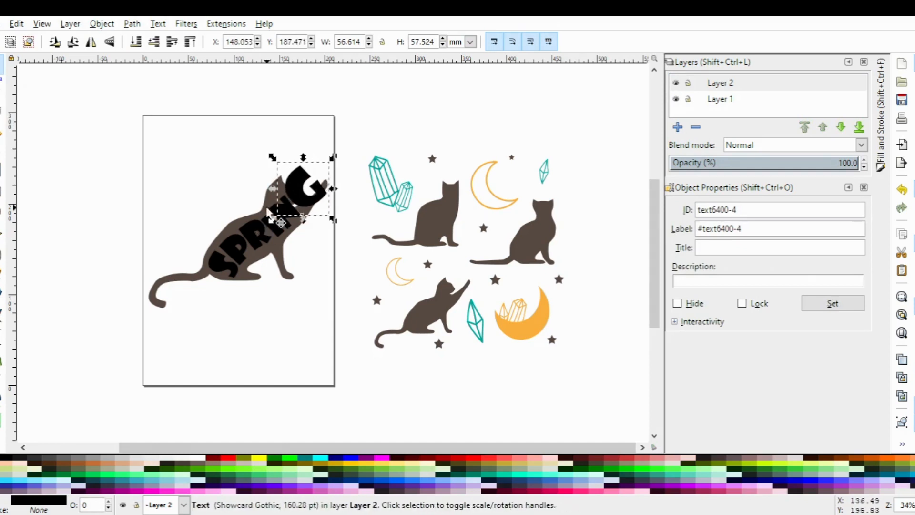
{"action": "left_click", "coordinate": [262, 244]}
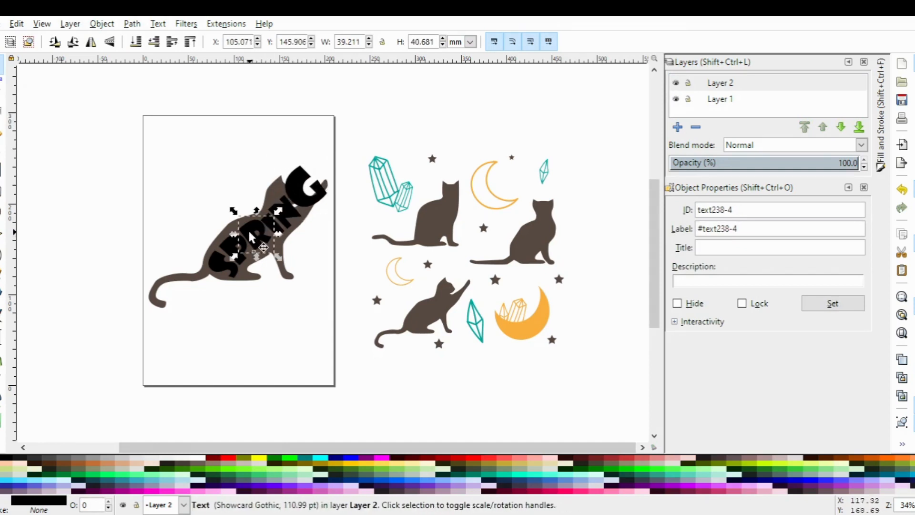
{"action": "left_click", "coordinate": [218, 262]}
{"action": "left_click", "coordinate": [243, 255]}
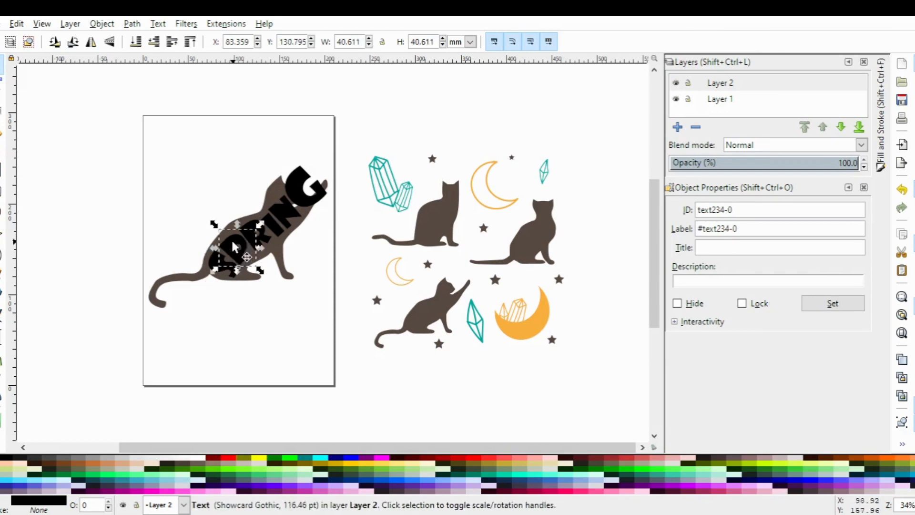
{"action": "left_click", "coordinate": [282, 210]}
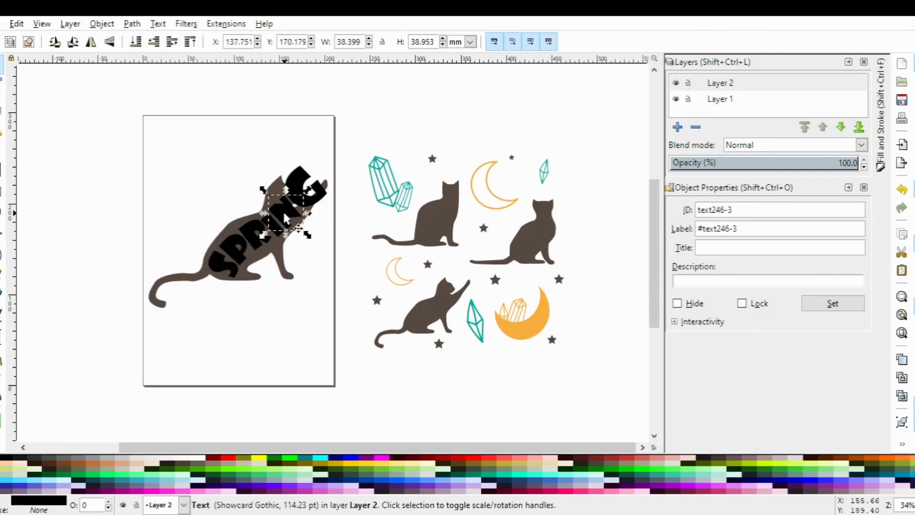
{"action": "left_click", "coordinate": [251, 226]}
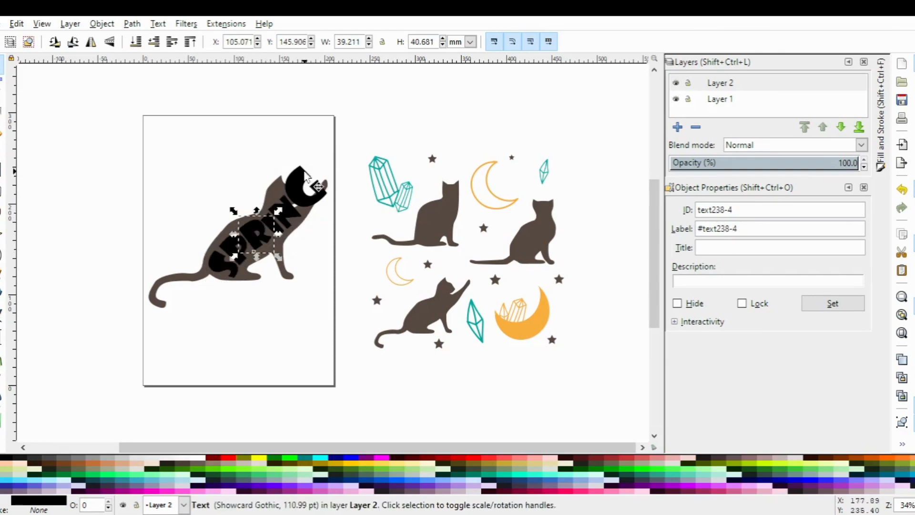
- Scale the G down to about 44 × 44 mm and rotate it slightly to line up with the other letters
{"action": "left_click", "coordinate": [315, 188]}
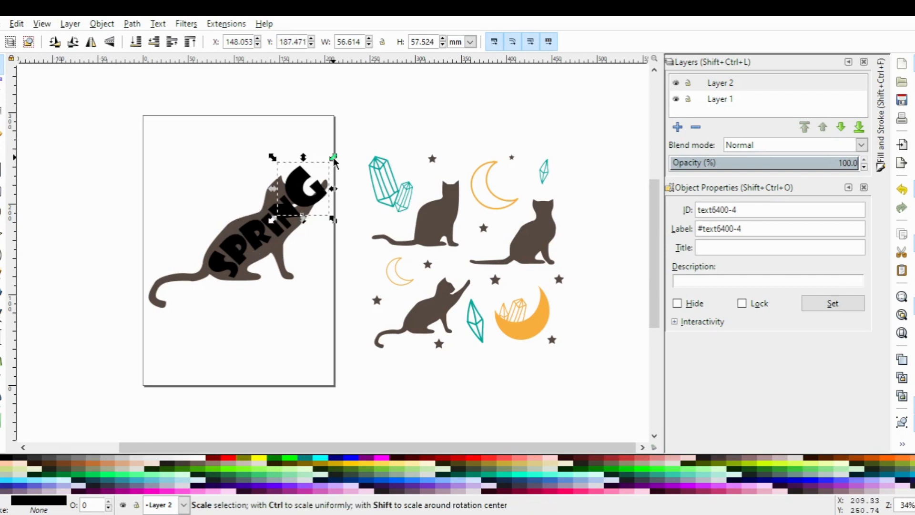
{"action": "left_click_drag", "start_coordinate": [333, 159], "coordinate": [299, 192]}
{"action": "left_click", "coordinate": [299, 192]}
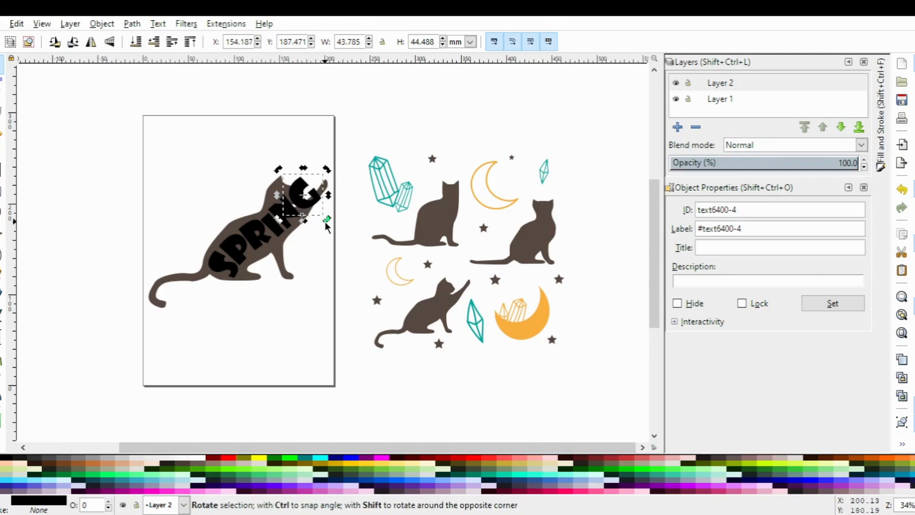
{"action": "left_click_drag", "start_coordinate": [326, 220], "coordinate": [331, 219]}
{"action": "left_click", "coordinate": [312, 244]}
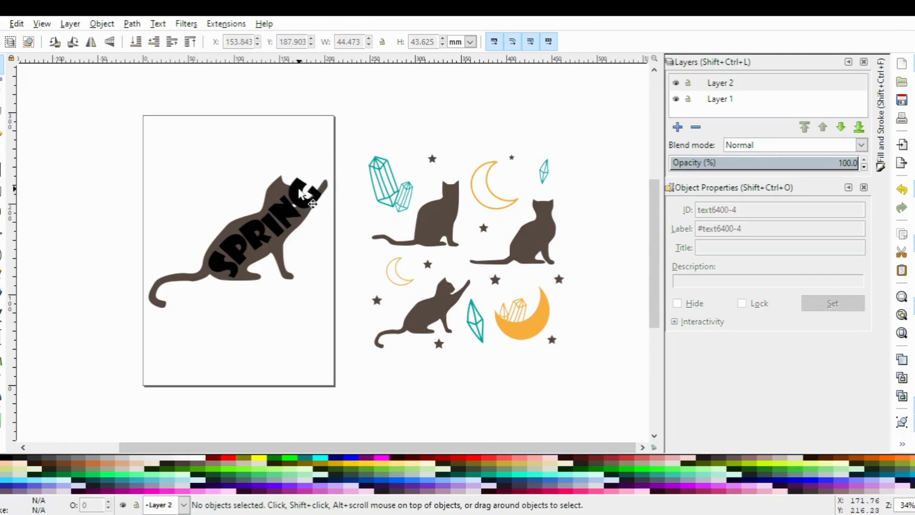
- Fine-tune the G's size to about 41 × 41 mm so it matches the rest of the word
{"action": "left_click", "coordinate": [313, 198]}
{"action": "left_click", "coordinate": [316, 196]}
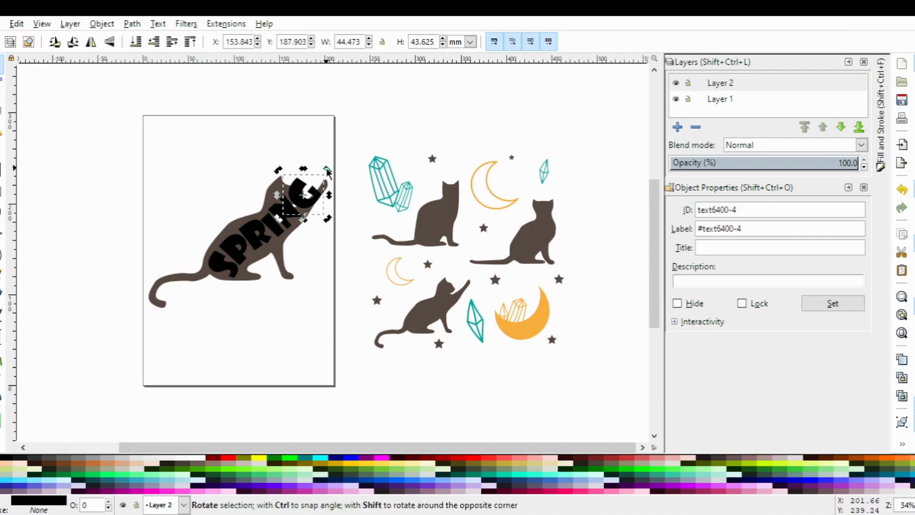
{"action": "mouse_move", "coordinate": [328, 169]}
{"action": "left_mouse_down"}
{"action": "mouse_move", "coordinate": [324, 182]}
{"action": "mouse_move", "coordinate": [325, 172]}
{"action": "left_mouse_up"}
{"action": "left_click", "coordinate": [301, 188]}
{"action": "left_click", "coordinate": [318, 242]}
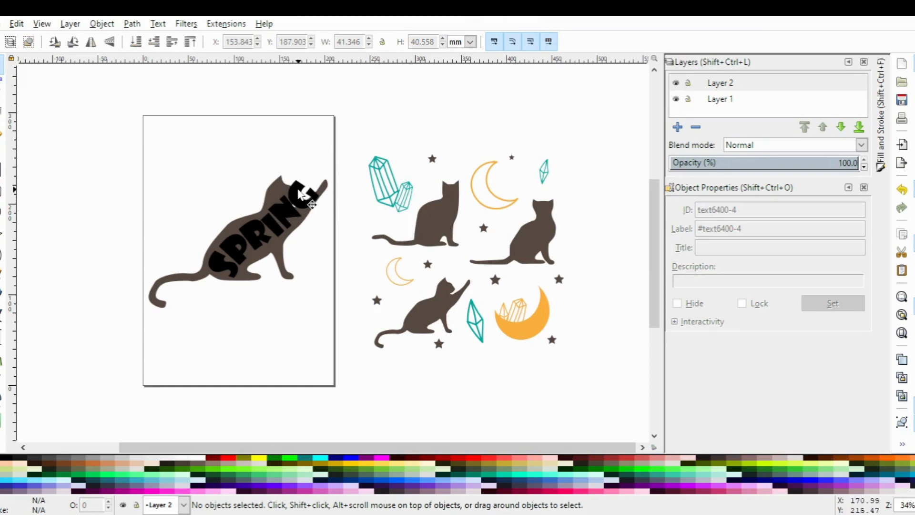
- Select all six SPRING letters and scale them together to about 96 × 87 mm, fitting them inside the cat's body
{"action": "left_click", "coordinate": [300, 194]}
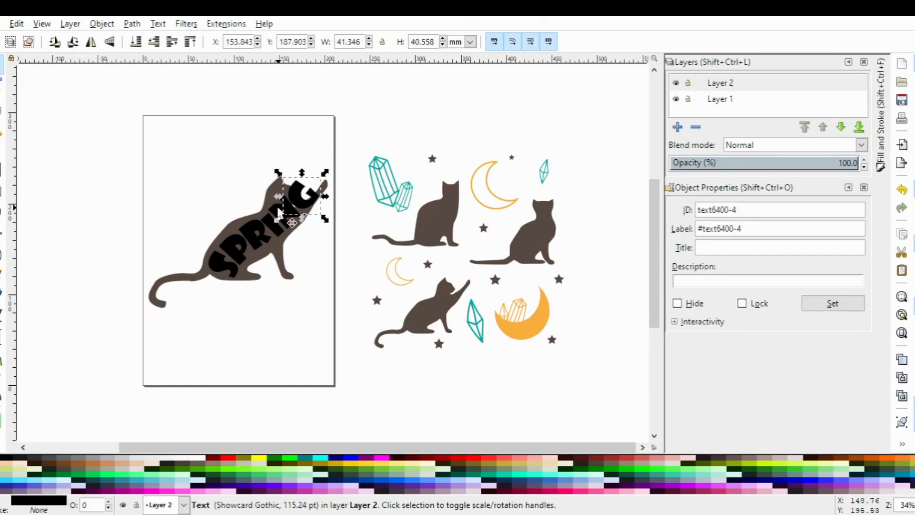
{"action": "left_click", "coordinate": [262, 216], "text": "shift"}
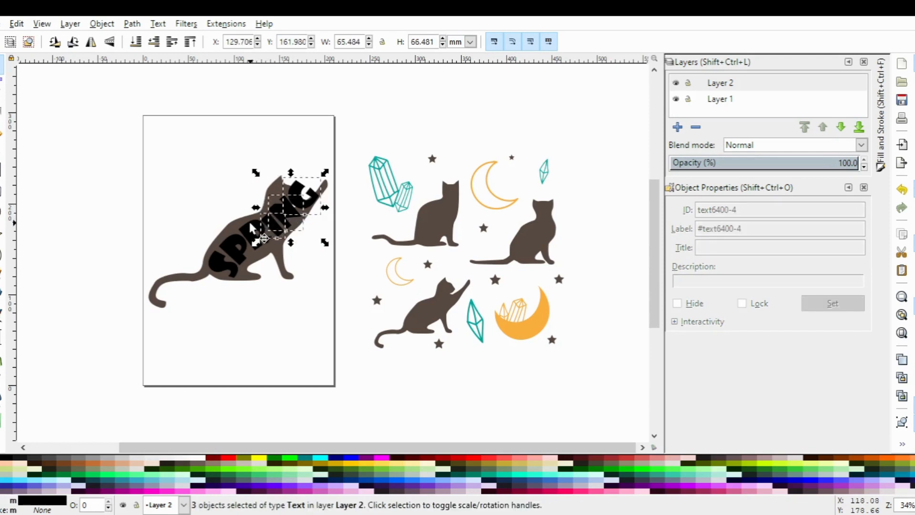
{"action": "left_click", "coordinate": [233, 251], "text": "shift"}
{"action": "left_click", "coordinate": [218, 262], "text": "shift"}
{"action": "left_click", "coordinate": [228, 271], "text": "shift"}
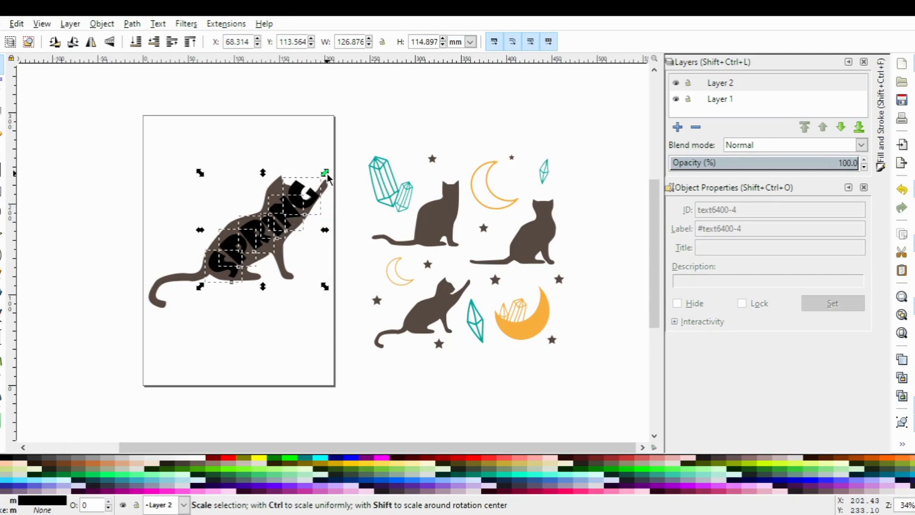
{"action": "left_click_drag", "start_coordinate": [327, 173], "coordinate": [282, 204]}
{"action": "left_click", "coordinate": [261, 322]}
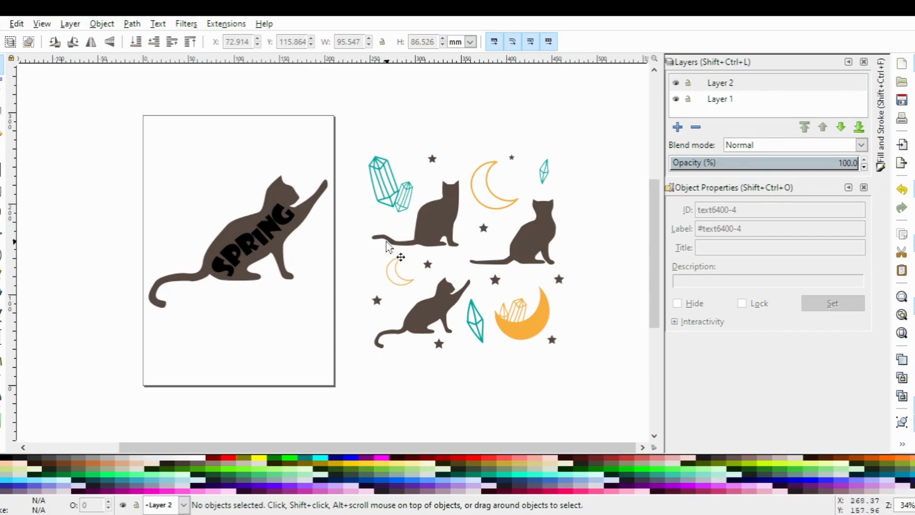
- Copy the dark star beside the small reaching cat's tail and paste it onto Layer 2 above the large cat
{"action": "left_click", "coordinate": [377, 301]}
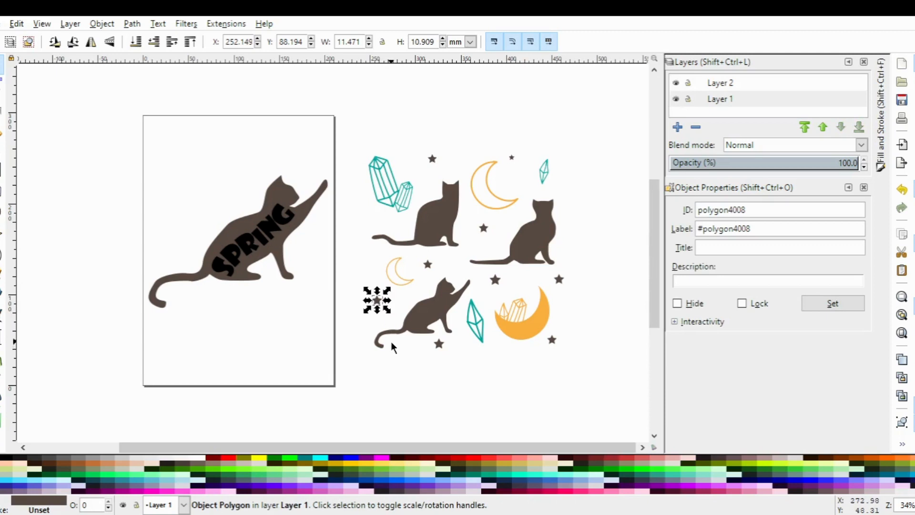
{"action": "key", "text": "ctrl"}
{"action": "left_click", "coordinate": [739, 84]}
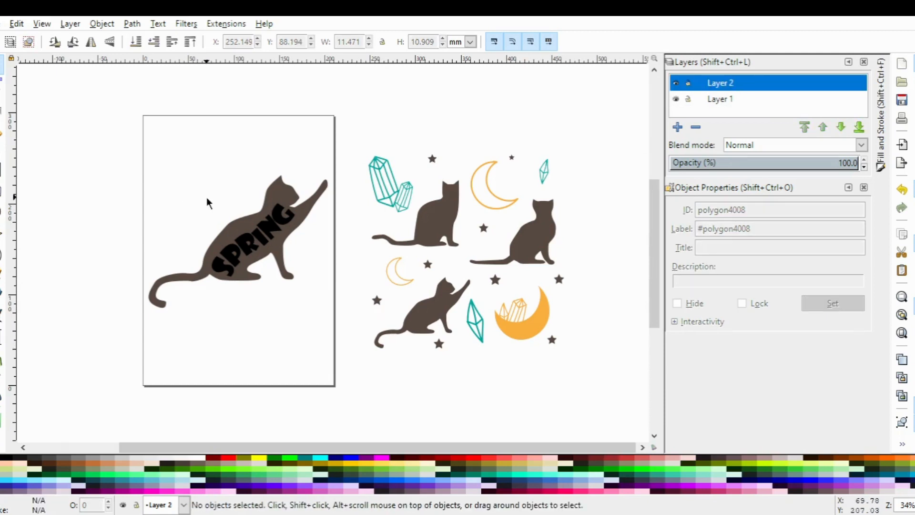
{"action": "key", "text": "ctrl+v"}
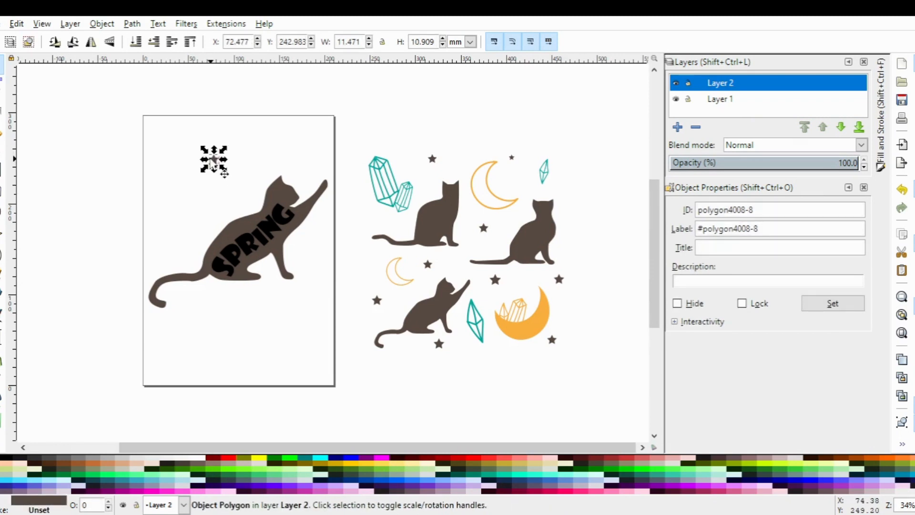
- Fill the pasted star with black and place it on the large cat's body, just above the I of SPRING
{"action": "left_click_drag", "start_coordinate": [212, 160], "coordinate": [250, 225]}
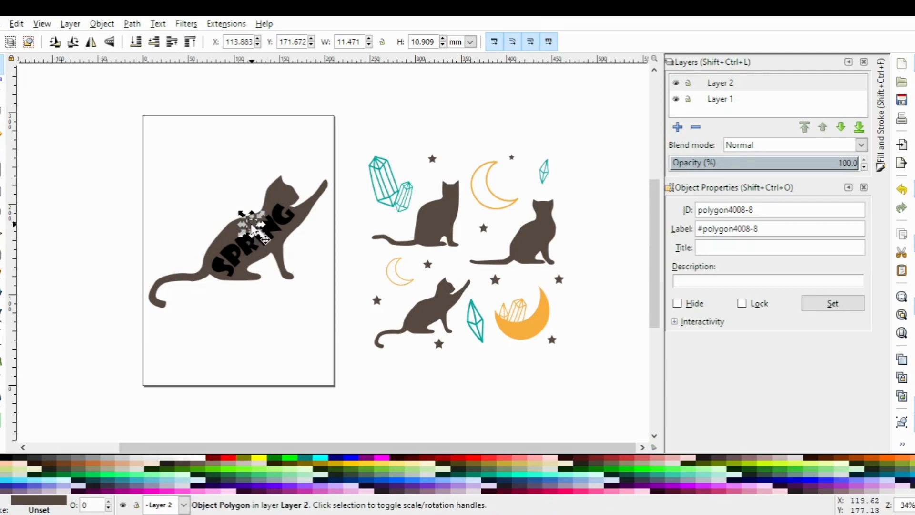
{"action": "left_click_drag", "start_coordinate": [252, 226], "coordinate": [221, 187]}
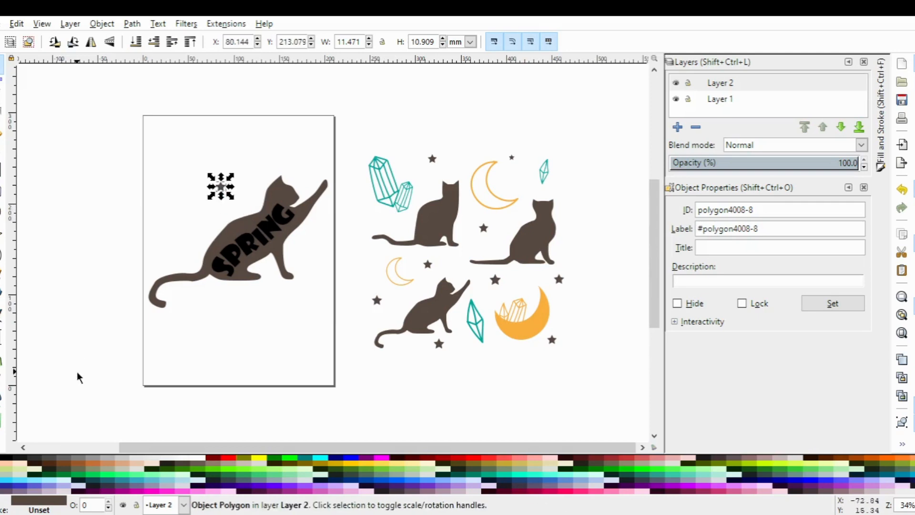
{"action": "left_click", "coordinate": [4, 461]}
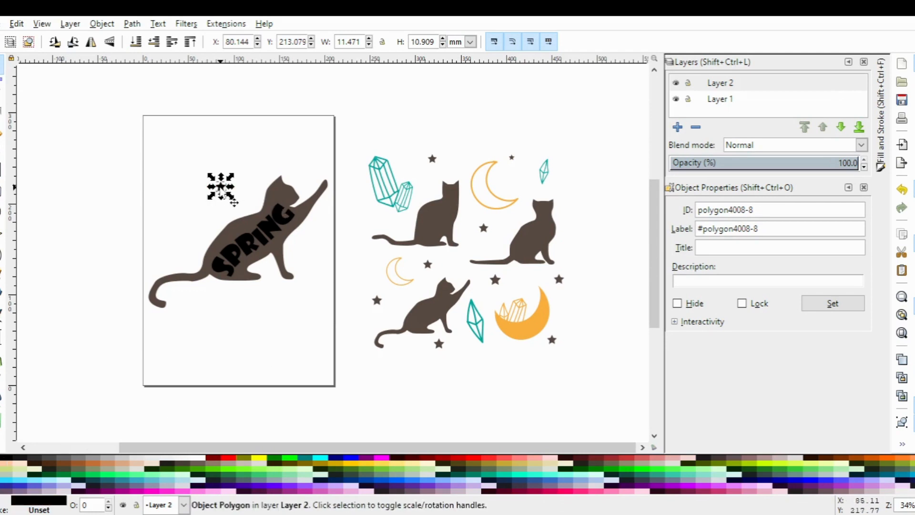
{"action": "left_click_drag", "start_coordinate": [220, 188], "coordinate": [250, 225]}
{"action": "left_click", "coordinate": [228, 346]}
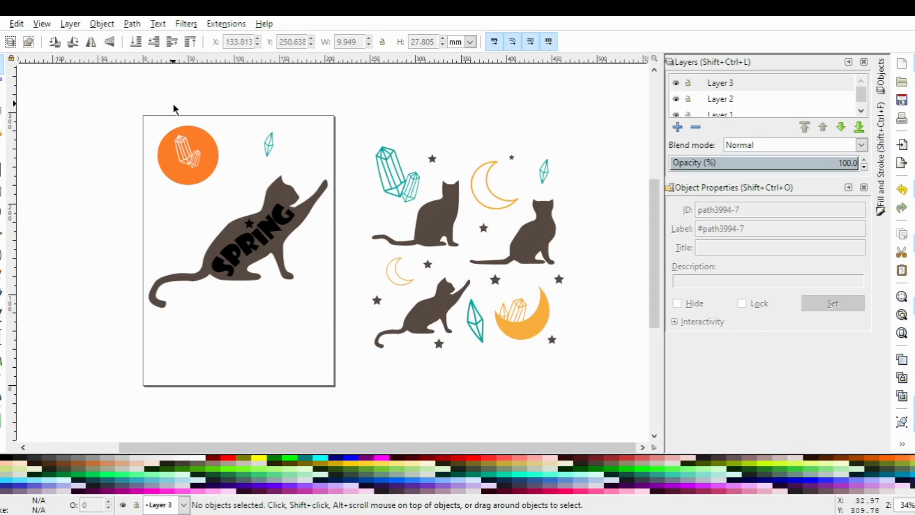
- Inspect the orange crescent, then the orange circle and white crystal cluster on Layer 3 and the teal original the cluster came from
{"action": "left_click", "coordinate": [524, 330]}
{"action": "left_click", "coordinate": [502, 385]}
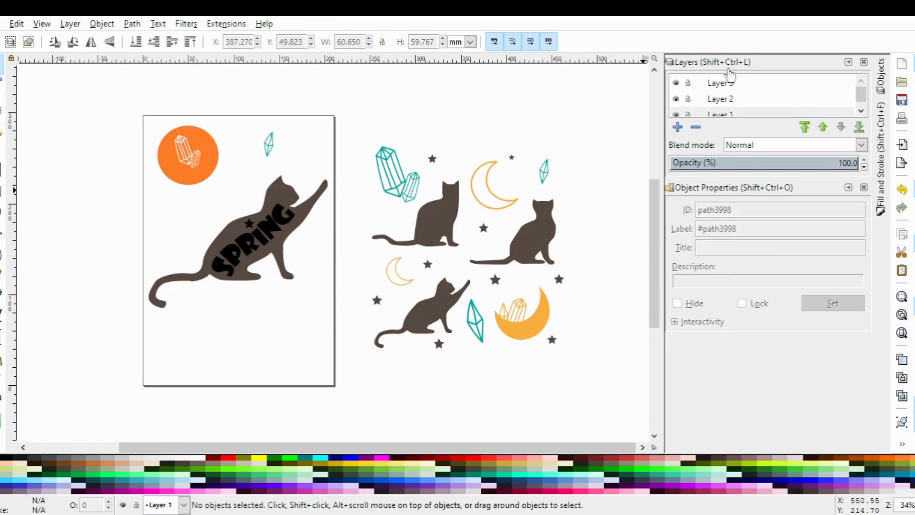
{"action": "left_click", "coordinate": [721, 84]}
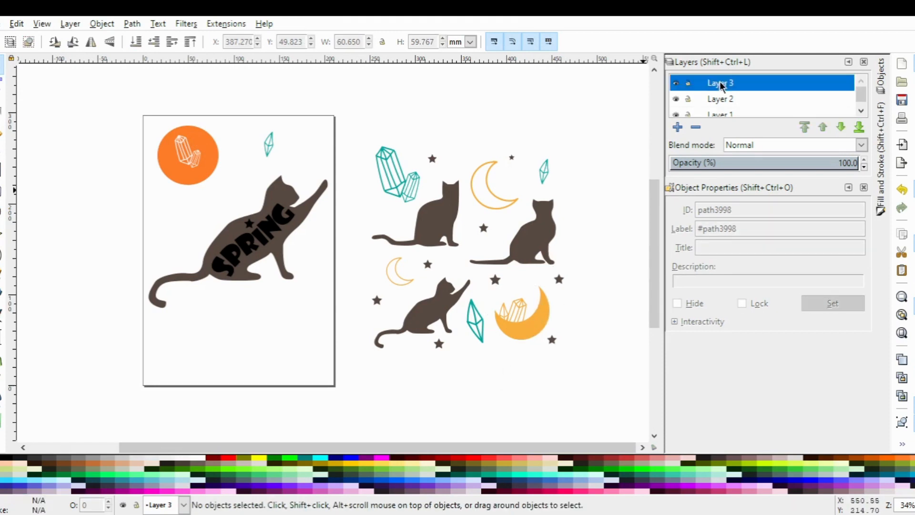
{"action": "left_click", "coordinate": [206, 140]}
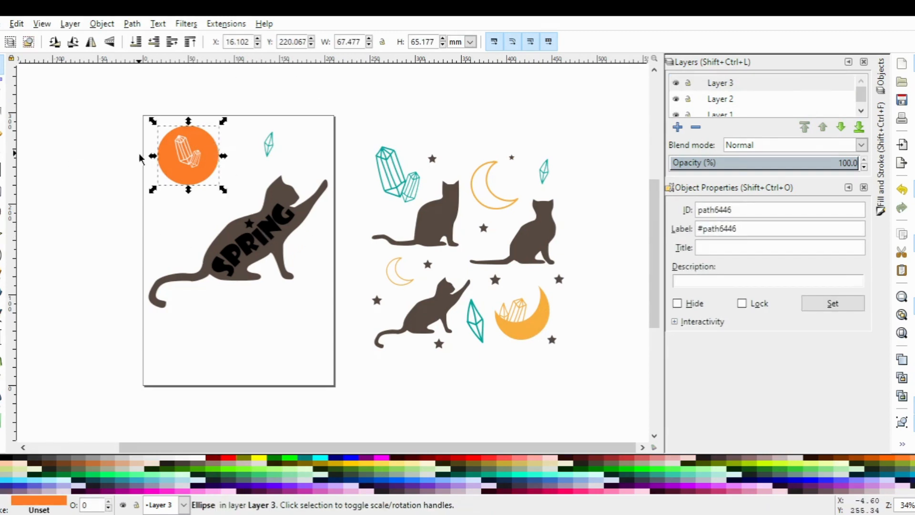
{"action": "left_click", "coordinate": [173, 217]}
{"action": "left_click", "coordinate": [181, 154]}
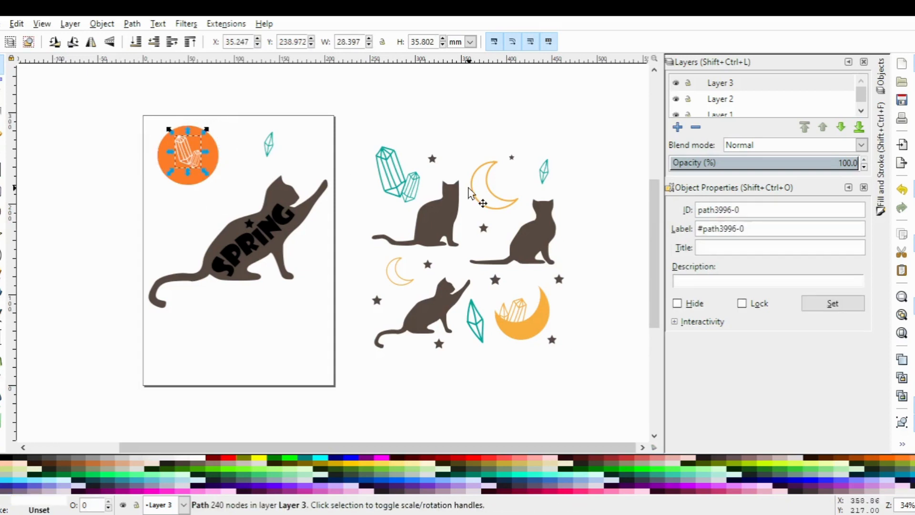
{"action": "left_click", "coordinate": [395, 200]}
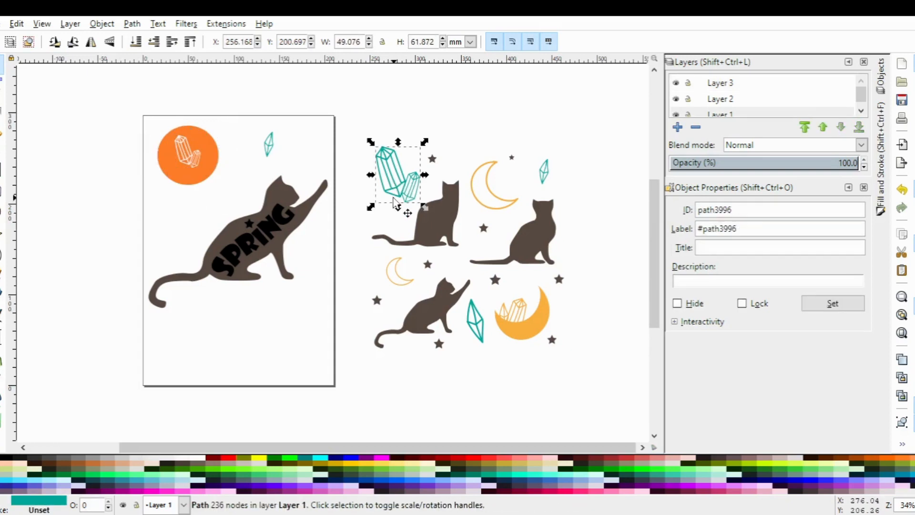
- Try green and dark teal fills on the crystal cluster inside the orange circle, and return it to white
{"action": "left_click", "coordinate": [189, 162]}
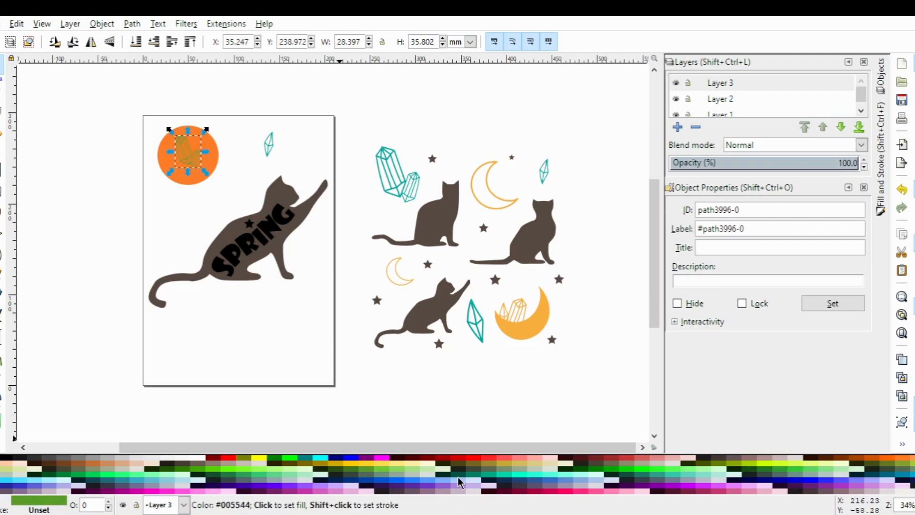
{"action": "left_click", "coordinate": [442, 481]}
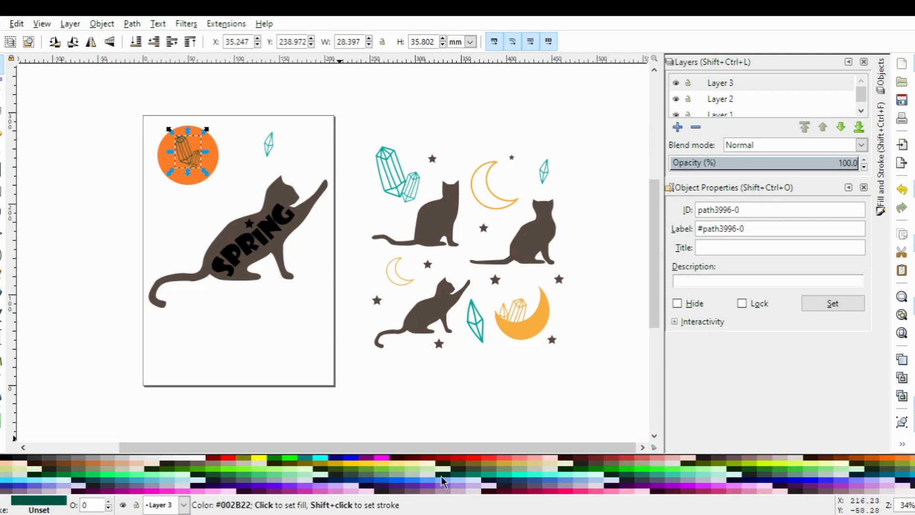
{"action": "left_click", "coordinate": [199, 457]}
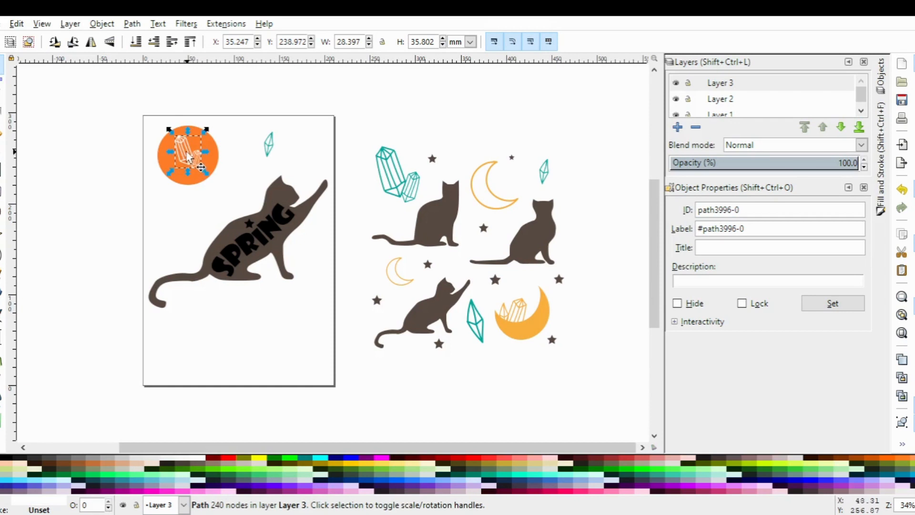
- Move the white crystal cluster to the orange circle's lower-left edge and place the small teal crystal, recoloured white, beside it
{"action": "left_click_drag", "start_coordinate": [185, 159], "coordinate": [172, 178]}
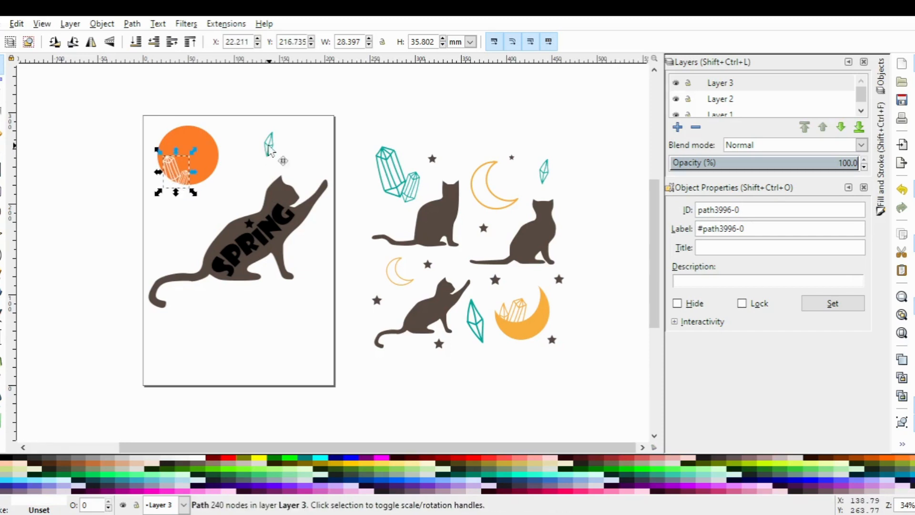
{"action": "left_click", "coordinate": [268, 145]}
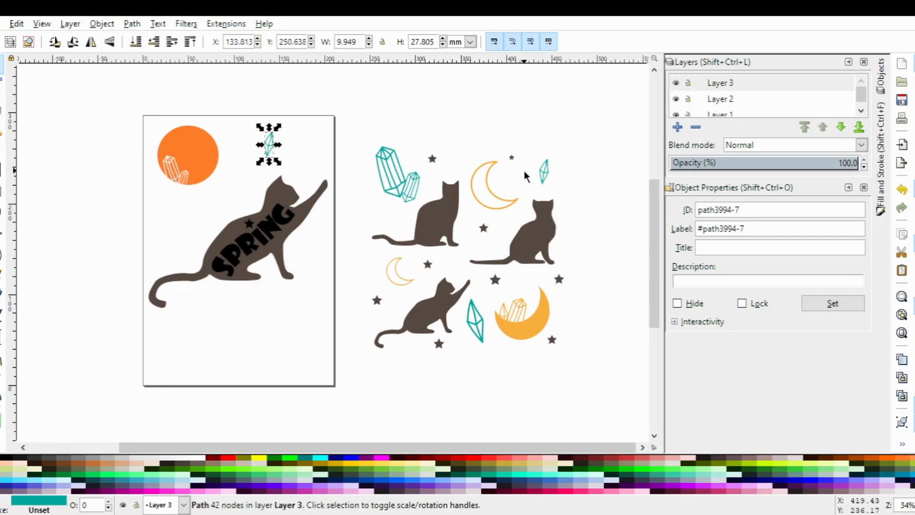
{"action": "left_click", "coordinate": [544, 172]}
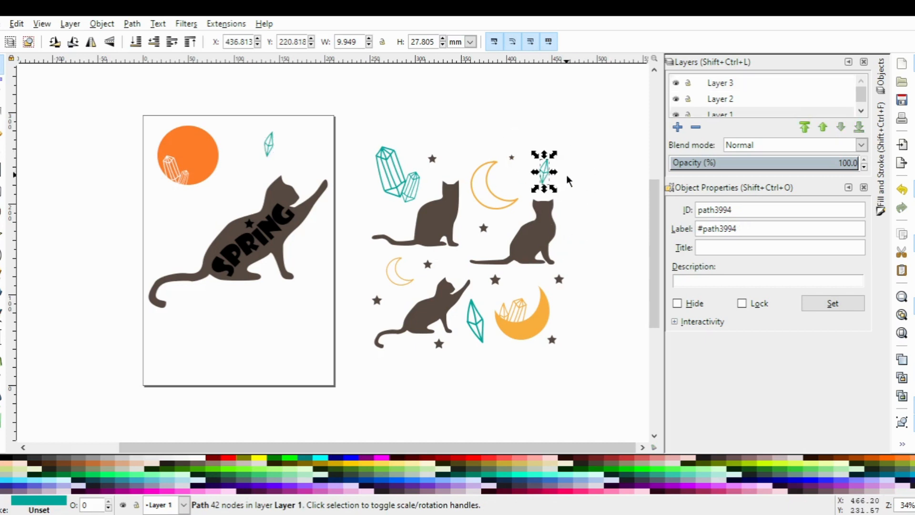
{"action": "left_click", "coordinate": [268, 145]}
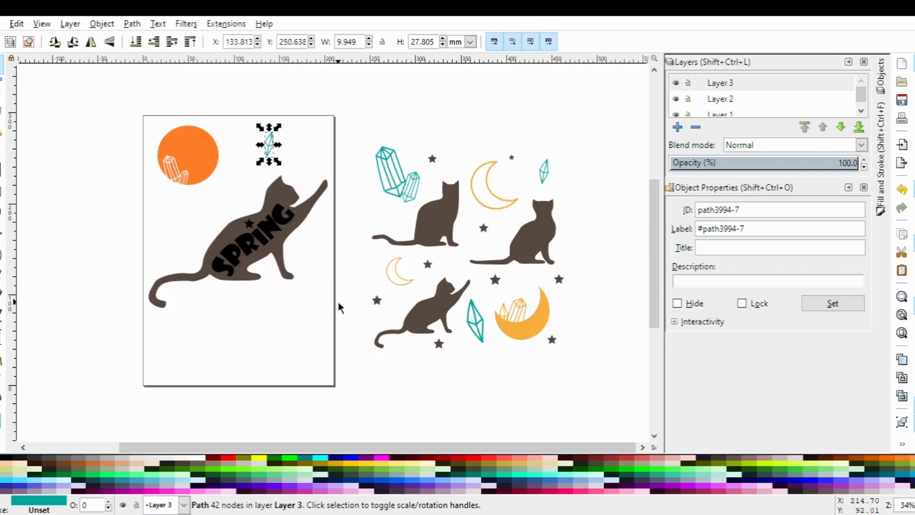
{"action": "left_click", "coordinate": [199, 457]}
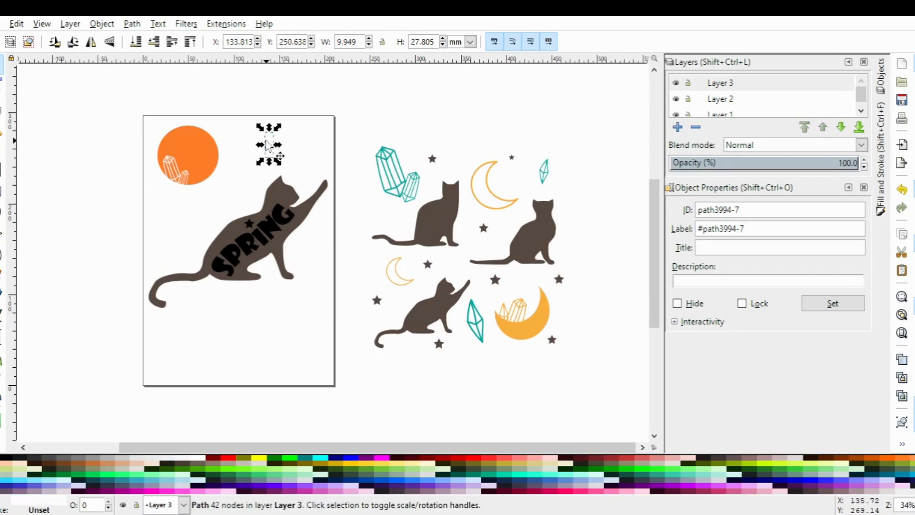
{"action": "left_click_drag", "start_coordinate": [270, 148], "coordinate": [193, 180]}
{"action": "left_click", "coordinate": [229, 184]}
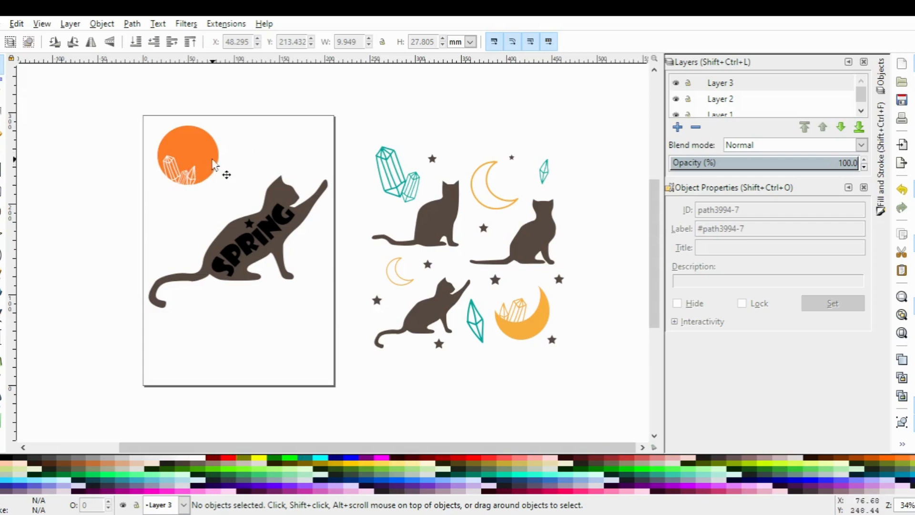
- Duplicate the white crystal cluster and move the copy up to the right side of the orange circle
{"action": "left_click", "coordinate": [171, 168]}
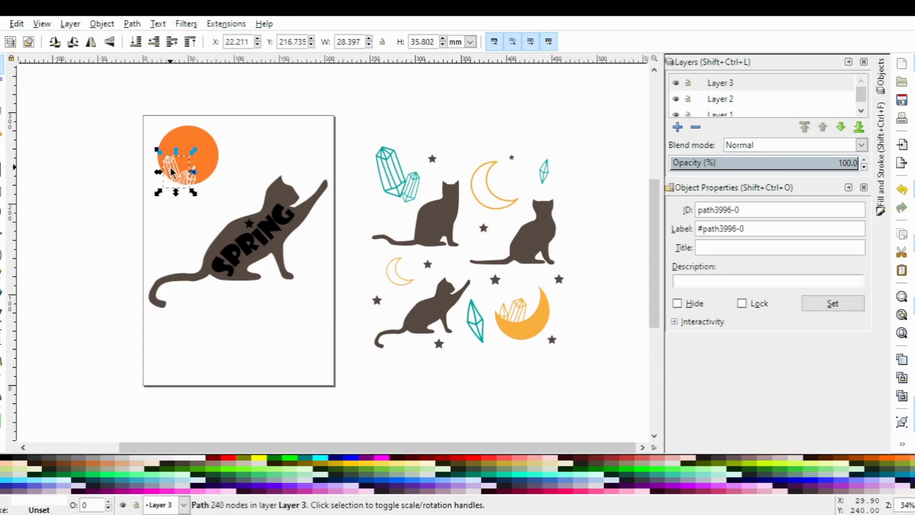
{"action": "key", "text": "ctrl+d"}
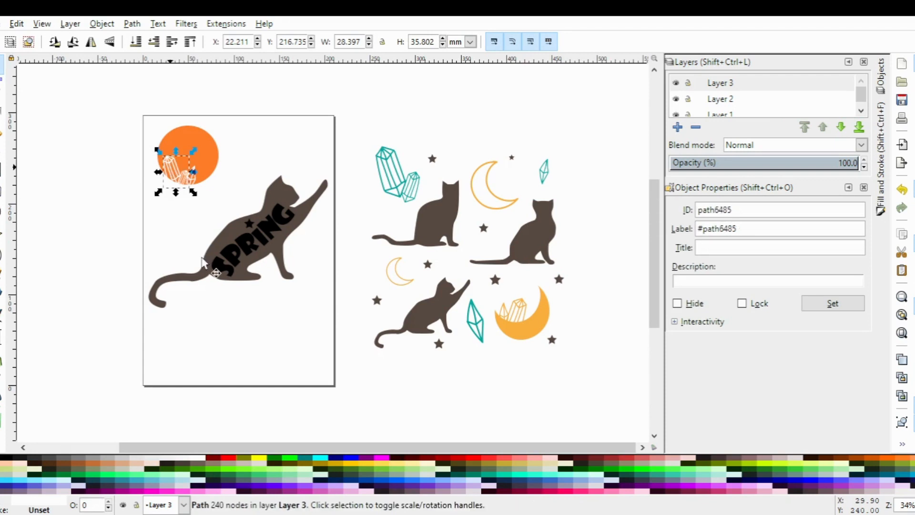
{"action": "left_click_drag", "start_coordinate": [174, 170], "coordinate": [204, 153]}
{"action": "key", "text": "ctrl+c"}
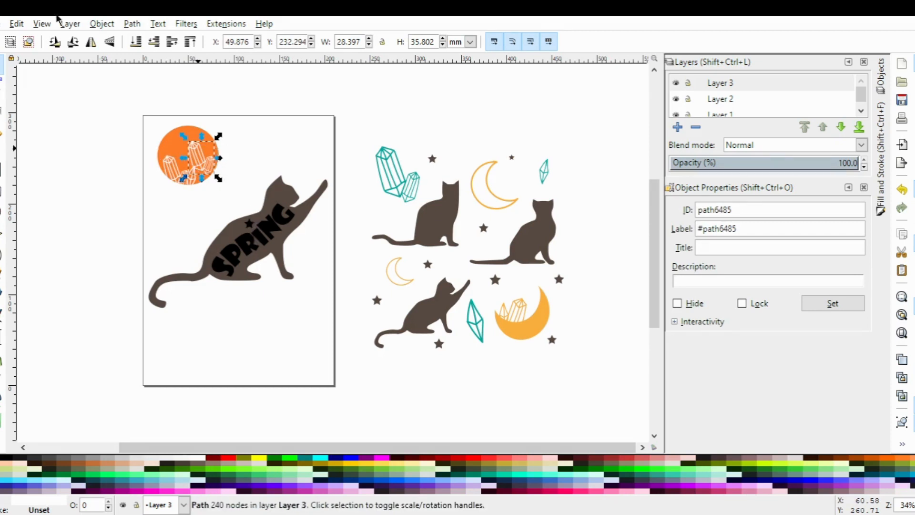
- Rotate the duplicated crystal cluster by 180° with the Transform options
{"action": "left_click", "coordinate": [20, 28]}
{"action": "left_click", "coordinate": [127, 411]}
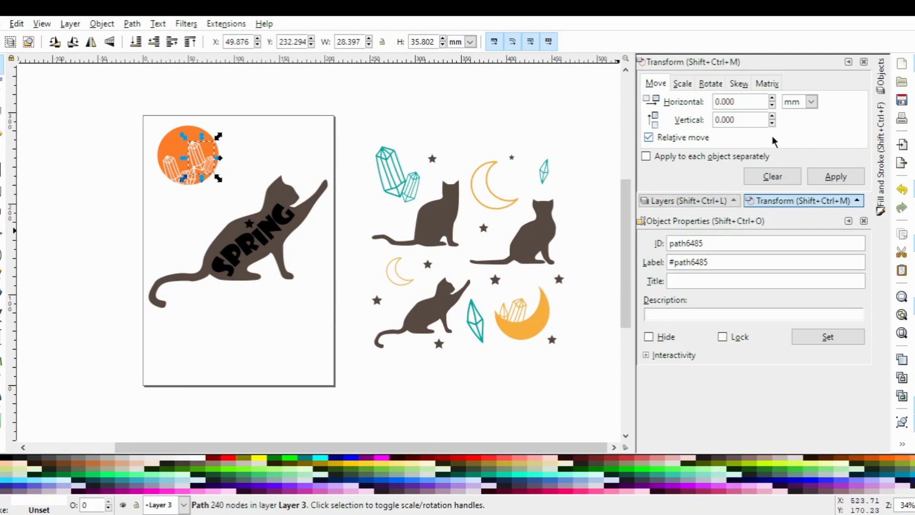
{"action": "left_click", "coordinate": [686, 89]}
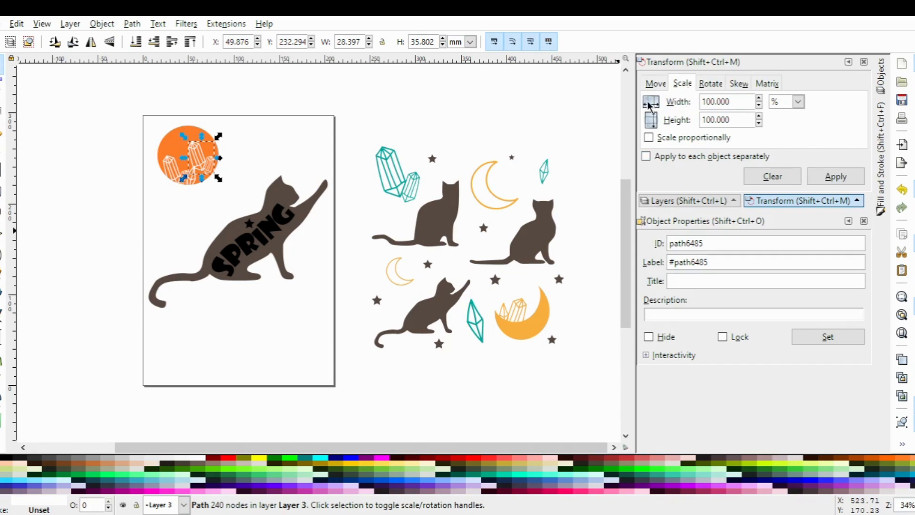
{"action": "left_click", "coordinate": [843, 179]}
{"action": "left_click", "coordinate": [716, 89]}
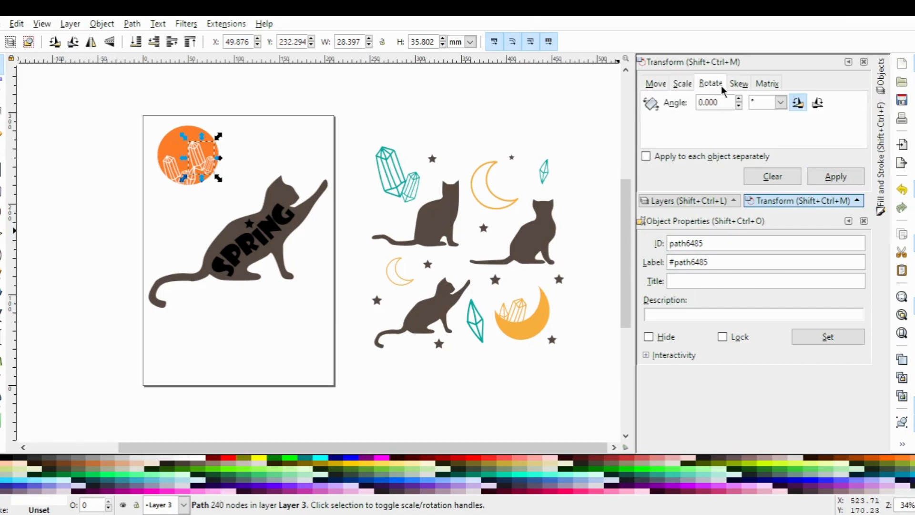
{"action": "left_click", "coordinate": [739, 86]}
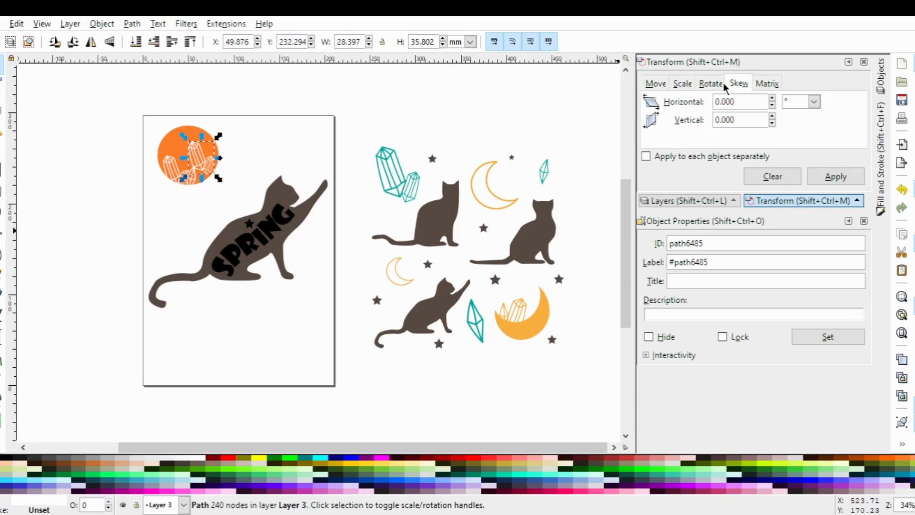
{"action": "left_click", "coordinate": [706, 83]}
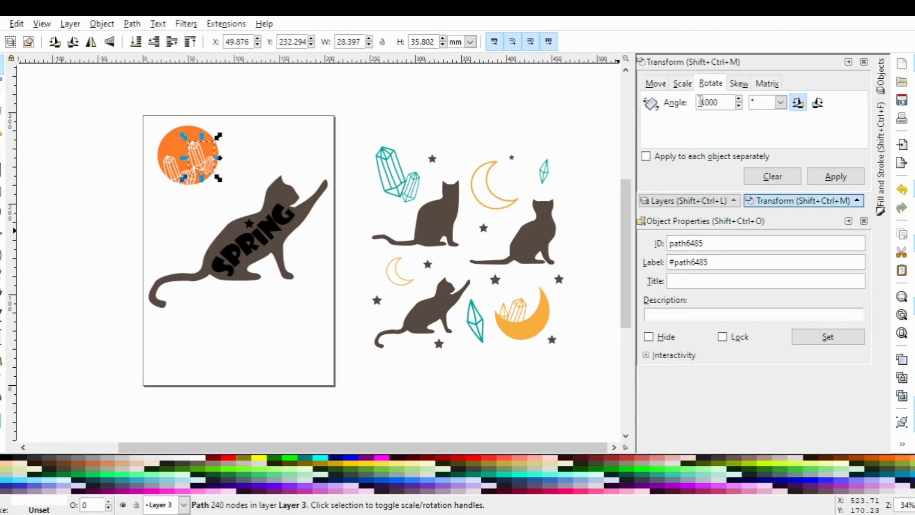
{"action": "double_click", "coordinate": [700, 102]}
{"action": "type", "text": "80"}
{"action": "left_click", "coordinate": [836, 176]}
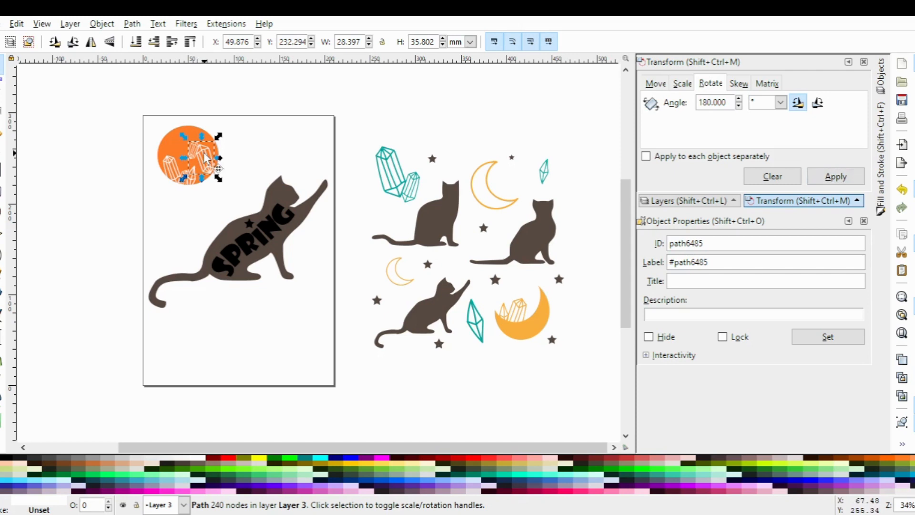
- Move the rotated crystal cluster to the orange circle's lower-right edge and check the crystal arrangement up close
{"action": "left_click_drag", "start_coordinate": [205, 157], "coordinate": [219, 180]}
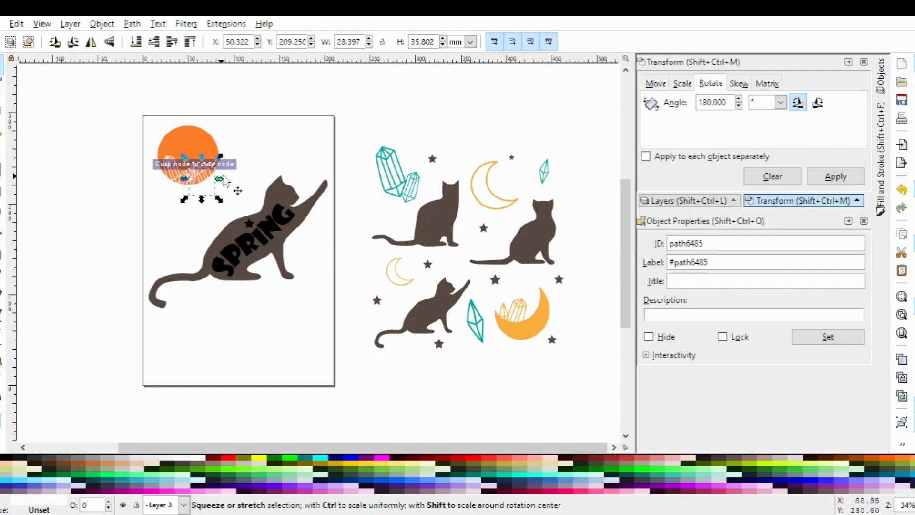
{"action": "left_click", "coordinate": [75, 227]}
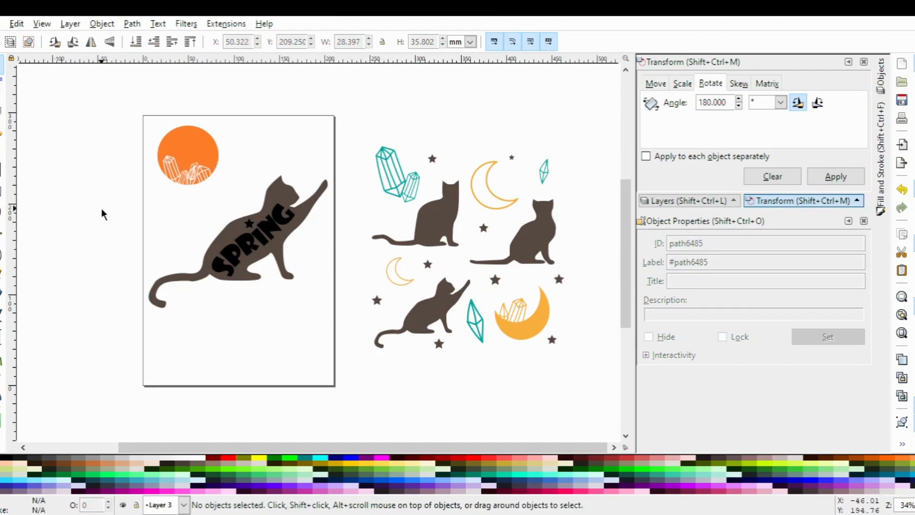
{"action": "left_click", "coordinate": [2, 127]}
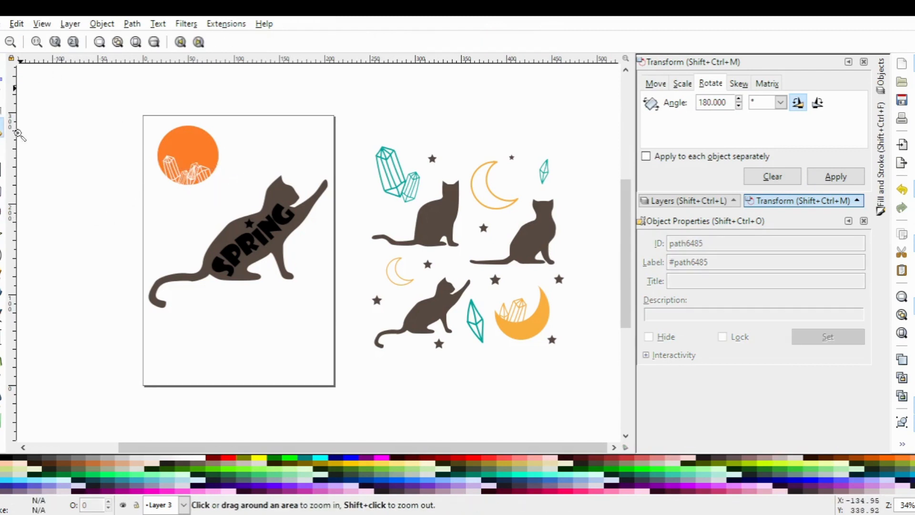
{"action": "left_click_drag", "start_coordinate": [134, 109], "coordinate": [235, 203]}
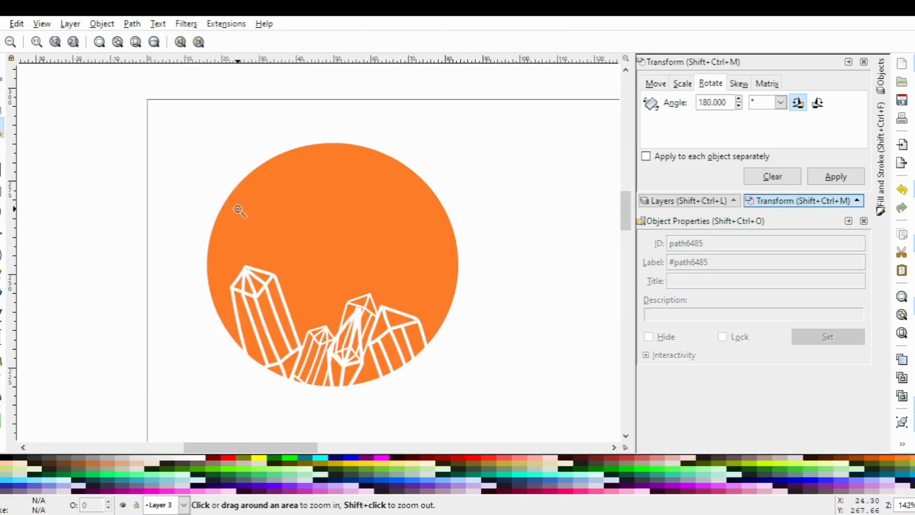
{"action": "left_click", "coordinate": [3, 67]}
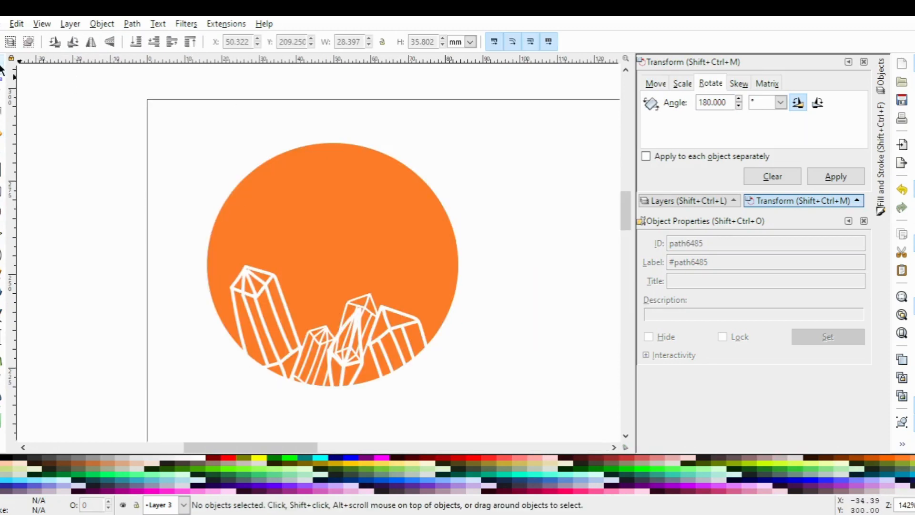
- Shift the orange circle slightly down and to the right, and move the rotated crystal cluster towards its right edge
{"action": "left_click_drag", "start_coordinate": [413, 335], "coordinate": [420, 345]}
{"action": "left_click", "coordinate": [365, 301]}
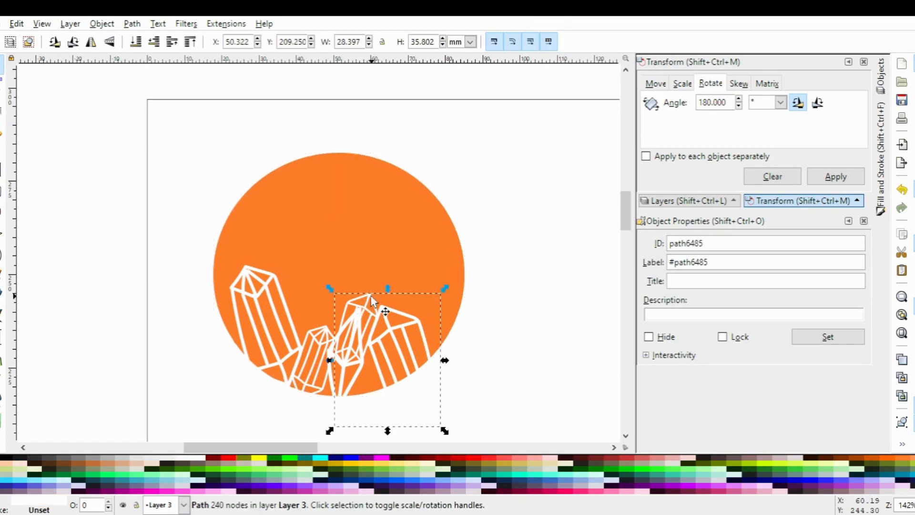
{"action": "left_click_drag", "start_coordinate": [365, 302], "coordinate": [420, 317]}
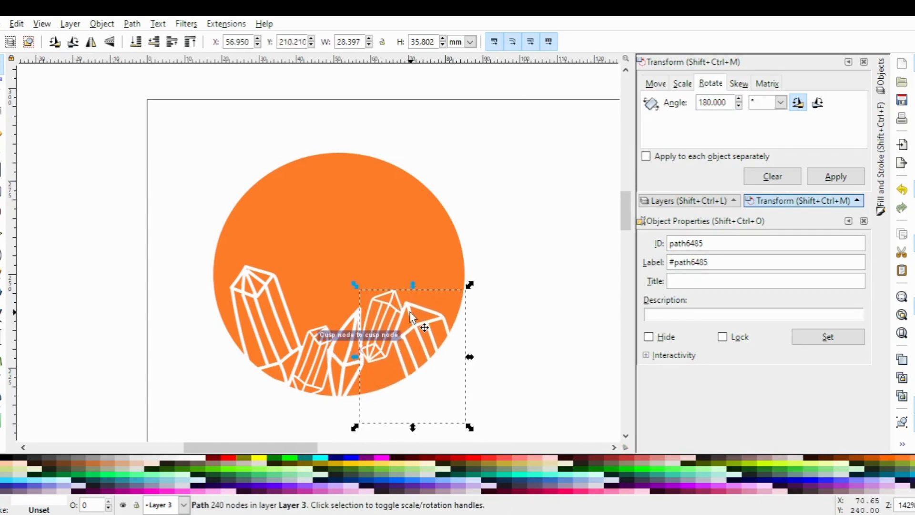
- Tilt the right crystal cluster counter-clockwise and lower it so only its upper ends show along the circle's lower-right edge
{"action": "left_click", "coordinate": [414, 318]}
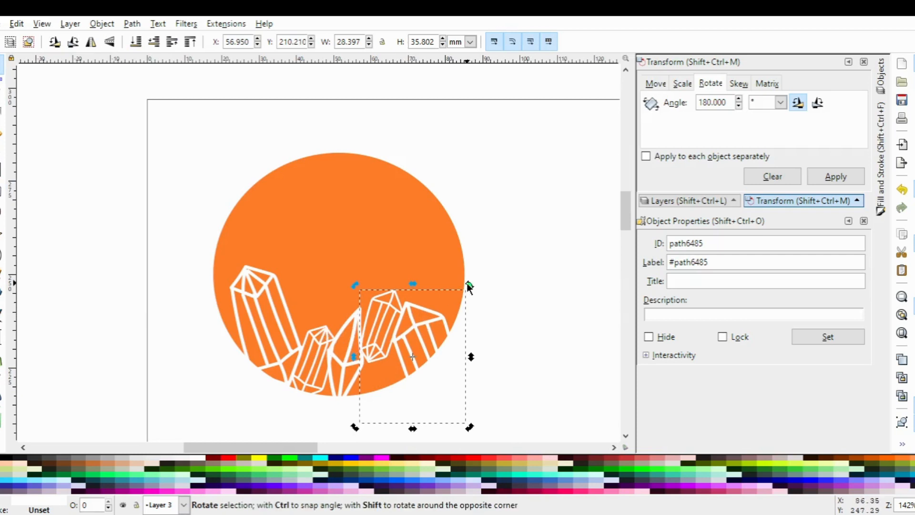
{"action": "left_click_drag", "start_coordinate": [467, 283], "coordinate": [439, 271]}
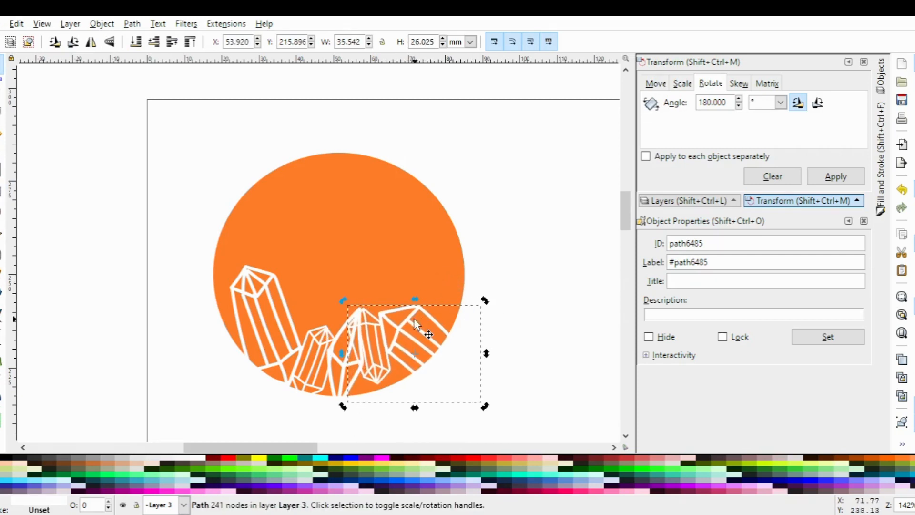
{"action": "left_click_drag", "start_coordinate": [404, 333], "coordinate": [406, 343]}
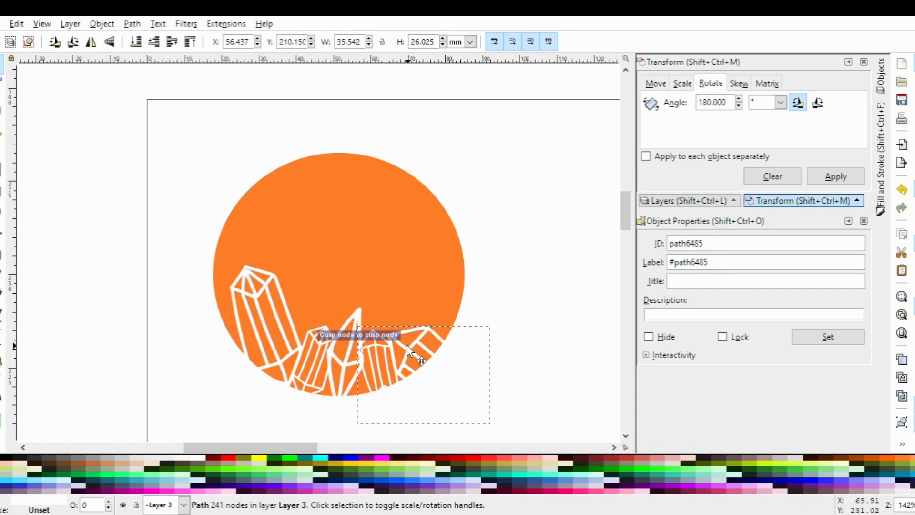
{"action": "left_click_drag", "start_coordinate": [408, 349], "coordinate": [408, 364]}
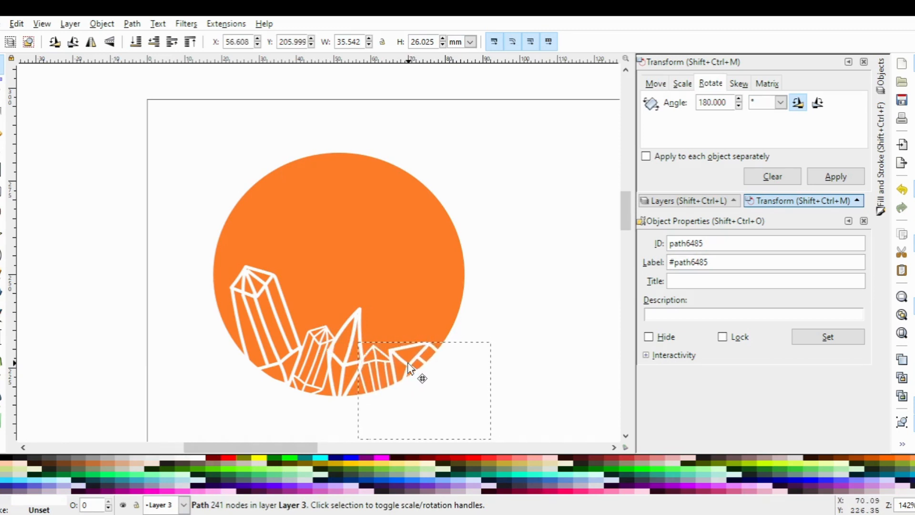
{"action": "left_click", "coordinate": [409, 367]}
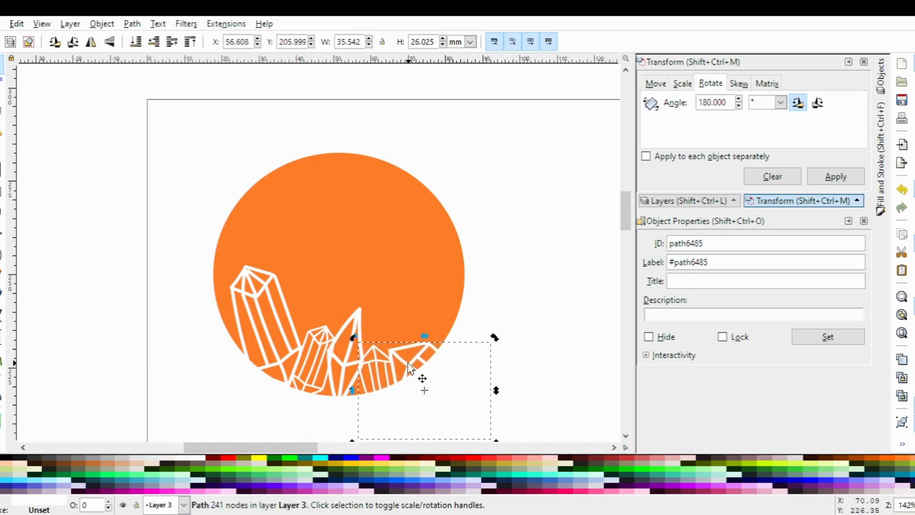
- Duplicate the white pointed crystal at the circle's lower centre and move the copy up and to the right
{"action": "left_click", "coordinate": [357, 320]}
{"action": "key", "text": "ctrl+d"}
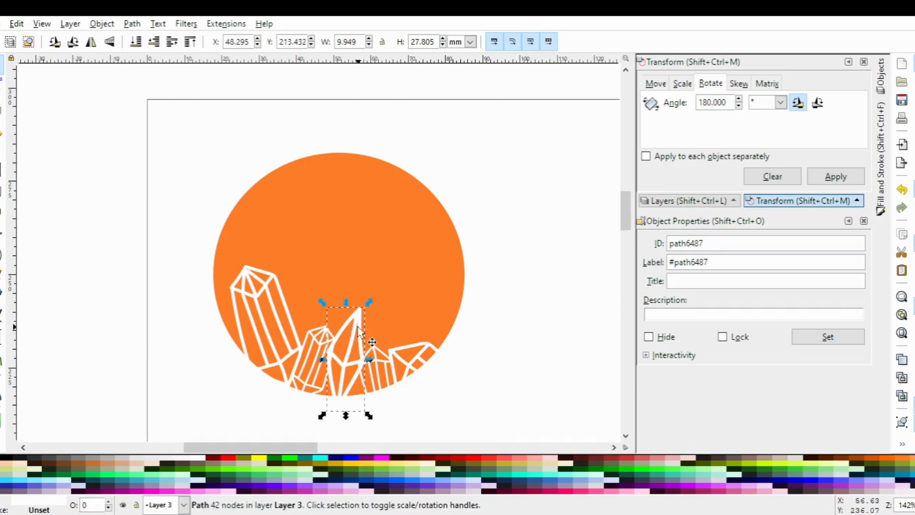
{"action": "left_click_drag", "start_coordinate": [367, 329], "coordinate": [415, 261]}
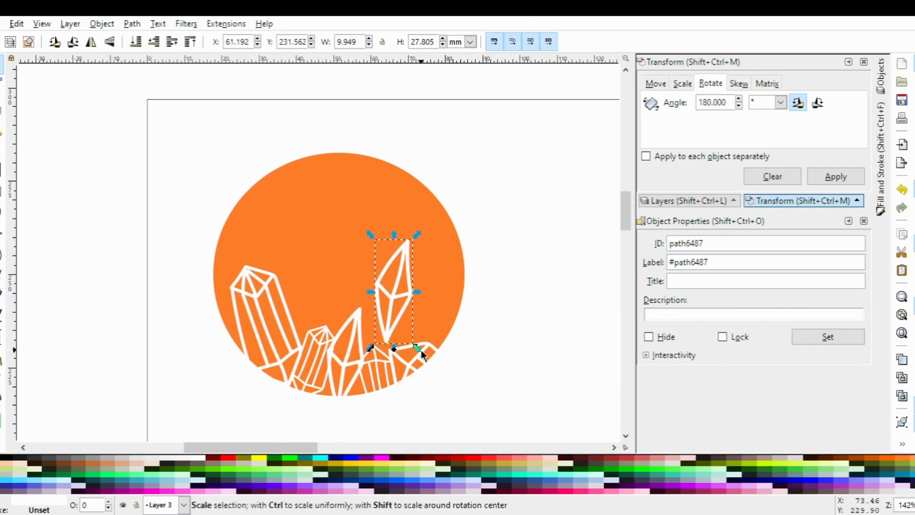
- Rotate the copied pointed crystal so its tip leans left, shrink it, and place it at the circle's right edge
{"action": "left_click", "coordinate": [388, 325]}
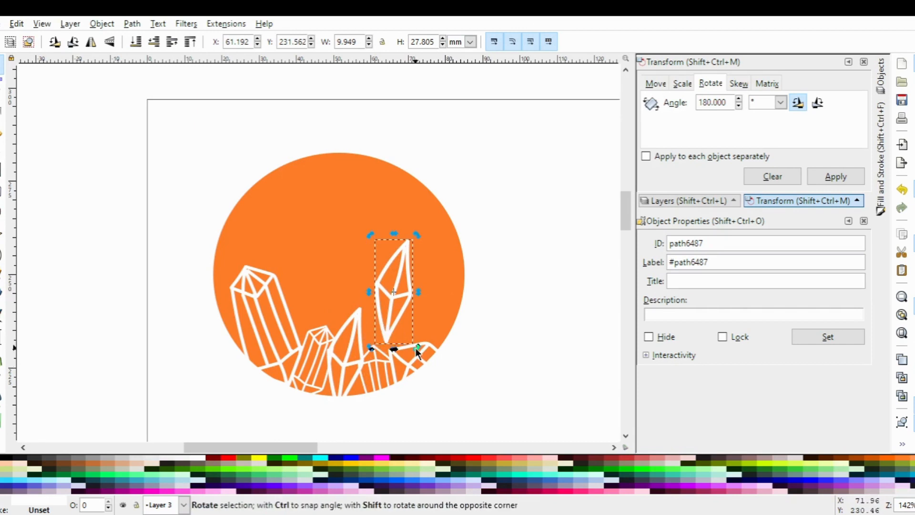
{"action": "left_click_drag", "start_coordinate": [420, 347], "coordinate": [362, 273]}
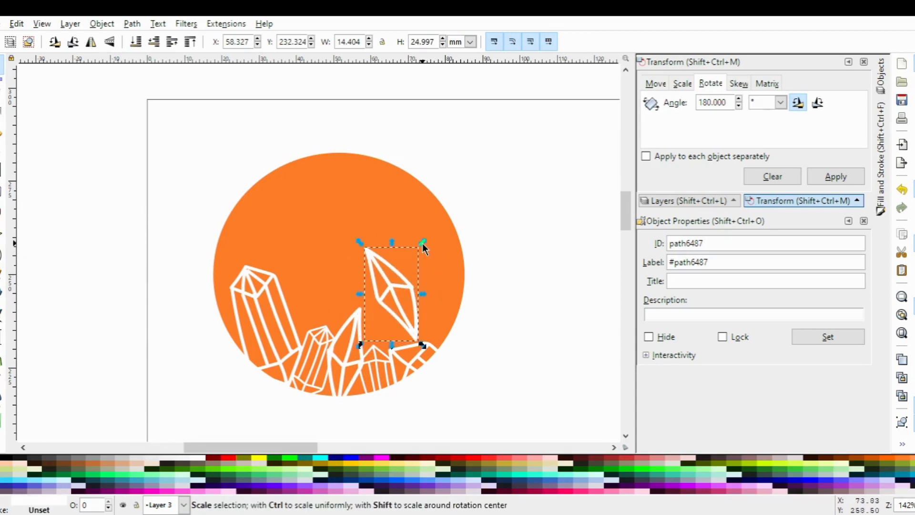
{"action": "left_click_drag", "start_coordinate": [423, 244], "coordinate": [403, 276]}
{"action": "left_click_drag", "start_coordinate": [379, 315], "coordinate": [443, 319]}
- Raise the right crystal cluster slightly along the circle's lower-right edge and clear the selection
{"action": "left_click", "coordinate": [396, 357]}
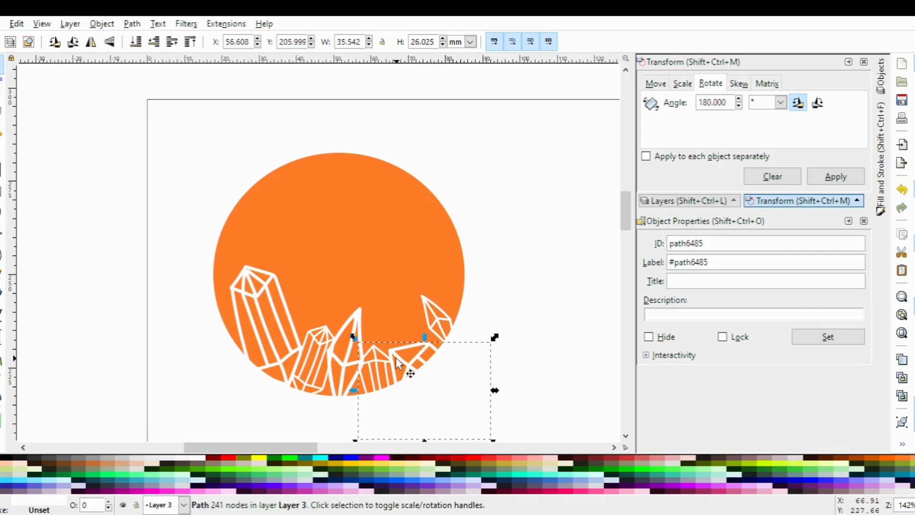
{"action": "left_click_drag", "start_coordinate": [396, 355], "coordinate": [402, 348]}
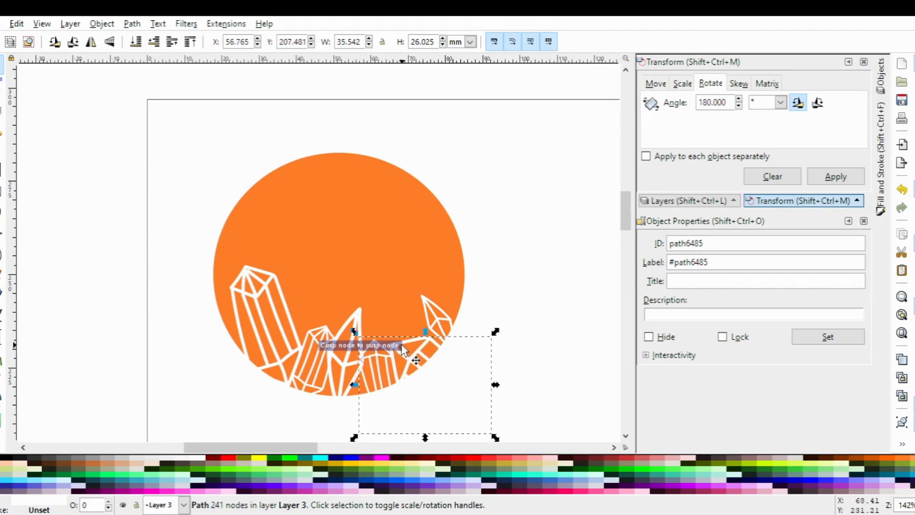
{"action": "left_click", "coordinate": [89, 301]}
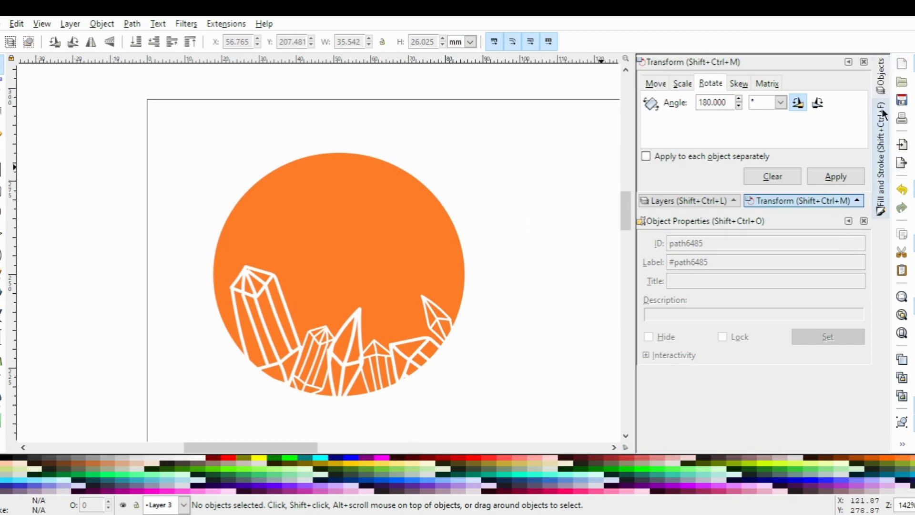
- Show the layer list in place of the Transform options and make Layer 1 the active layer
{"action": "left_click", "coordinate": [849, 62]}
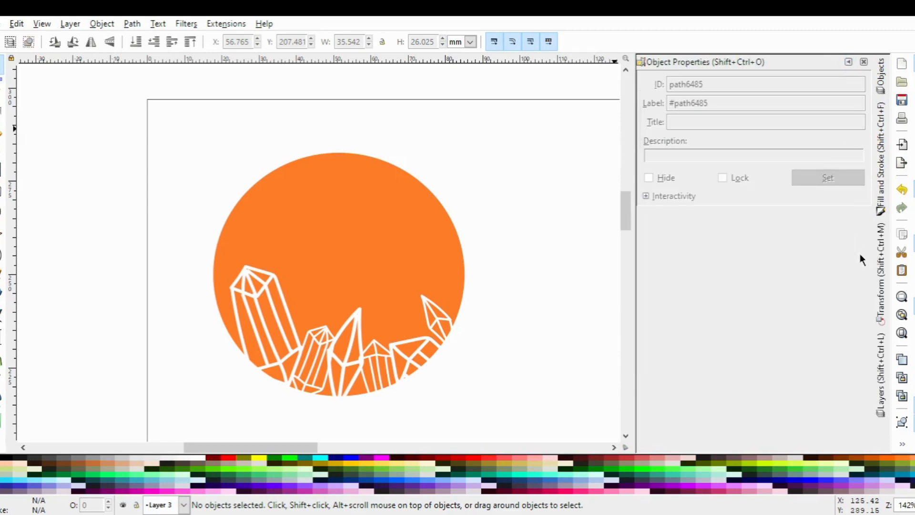
{"action": "left_click", "coordinate": [883, 371]}
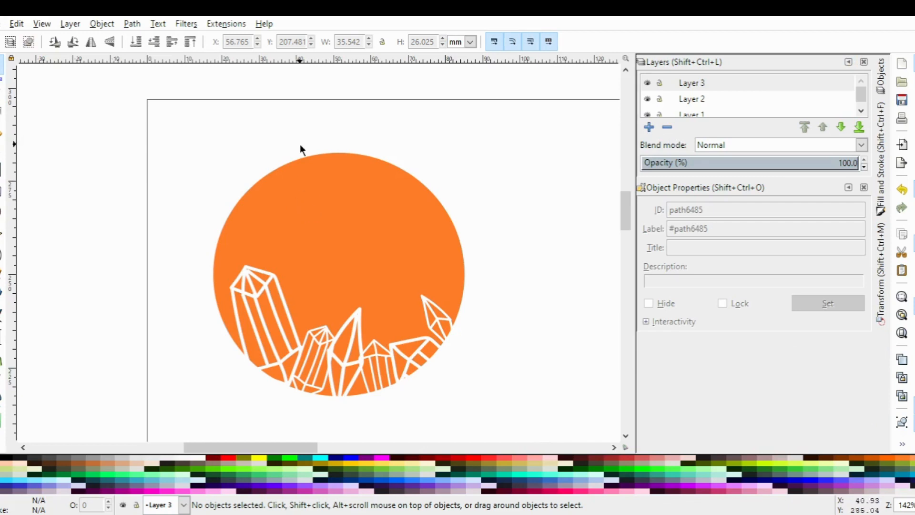
{"action": "left_click", "coordinate": [693, 113]}
- Draw a rectangle about 77 mm wide and 35 mm high behind the circle's lower half and fill it bright green
{"action": "left_click", "coordinate": [2, 169]}
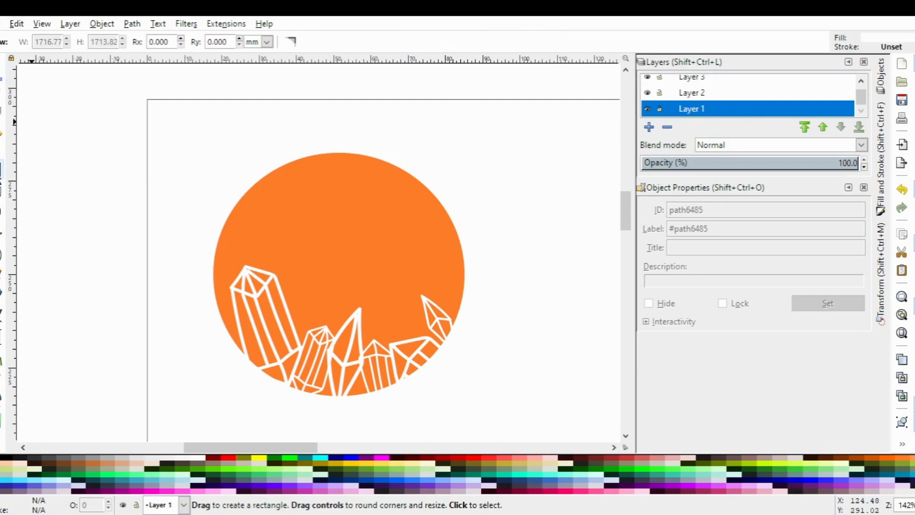
{"action": "left_click_drag", "start_coordinate": [176, 289], "coordinate": [463, 418]}
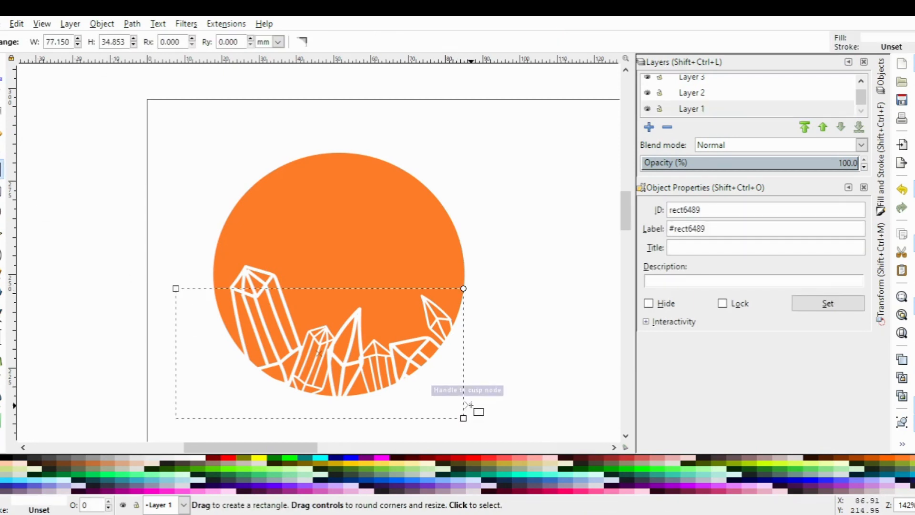
{"action": "left_click", "coordinate": [287, 460]}
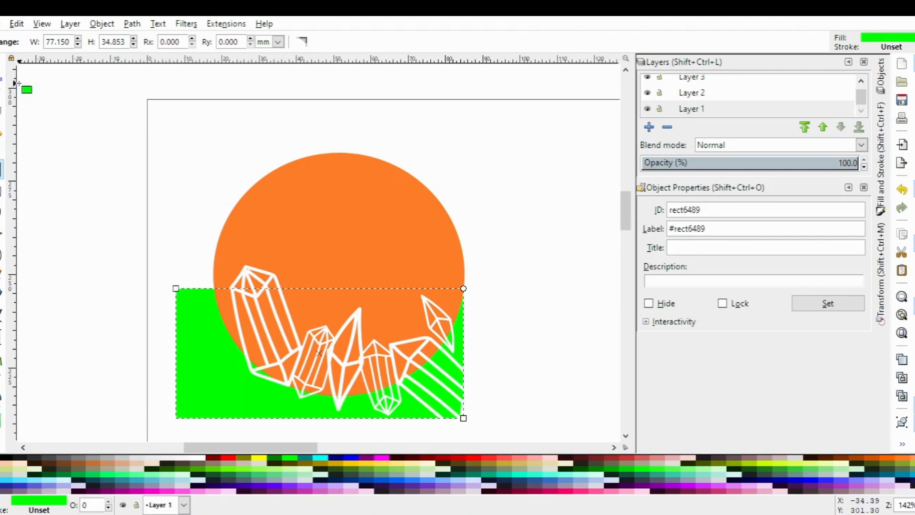
- Move the green rectangle down and right beneath the crystals to reveal their overhanging parts, and delete it
{"action": "left_click", "coordinate": [2, 65]}
{"action": "left_click_drag", "start_coordinate": [206, 340], "coordinate": [245, 363]}
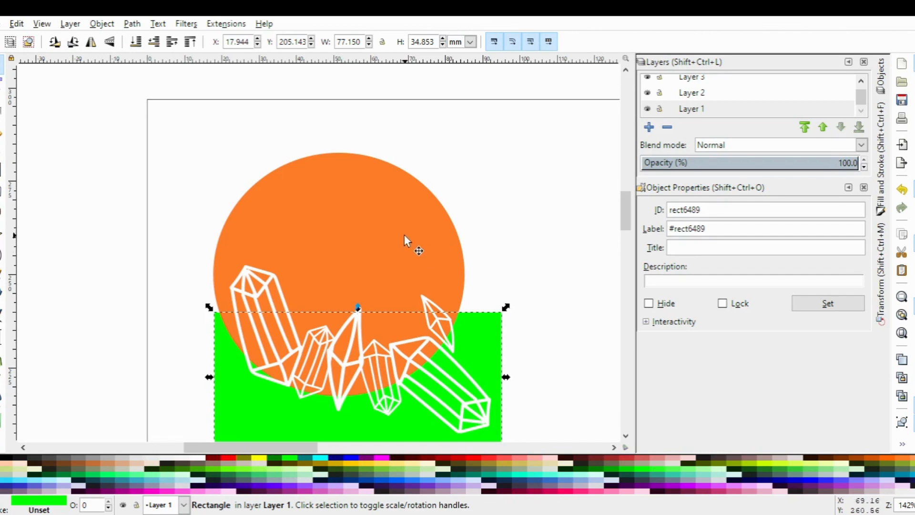
{"action": "key", "text": "ctrl"}
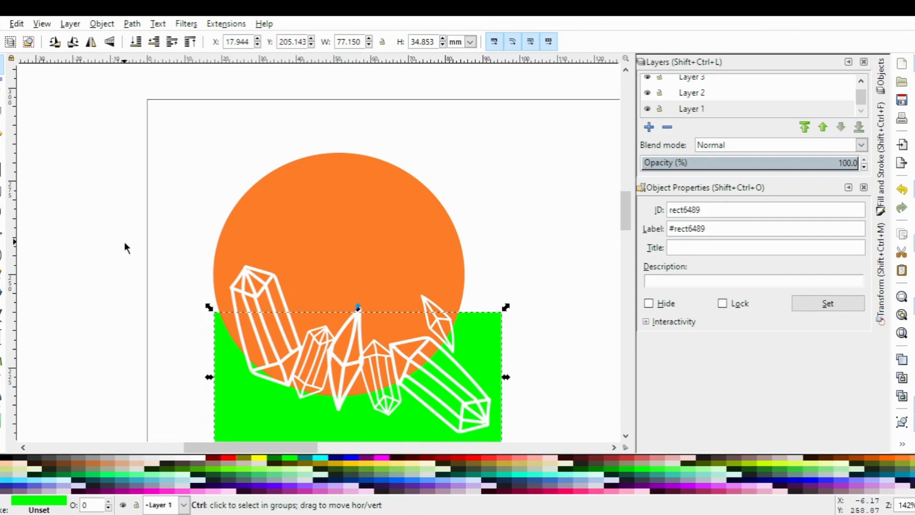
{"action": "key", "text": "Delete"}
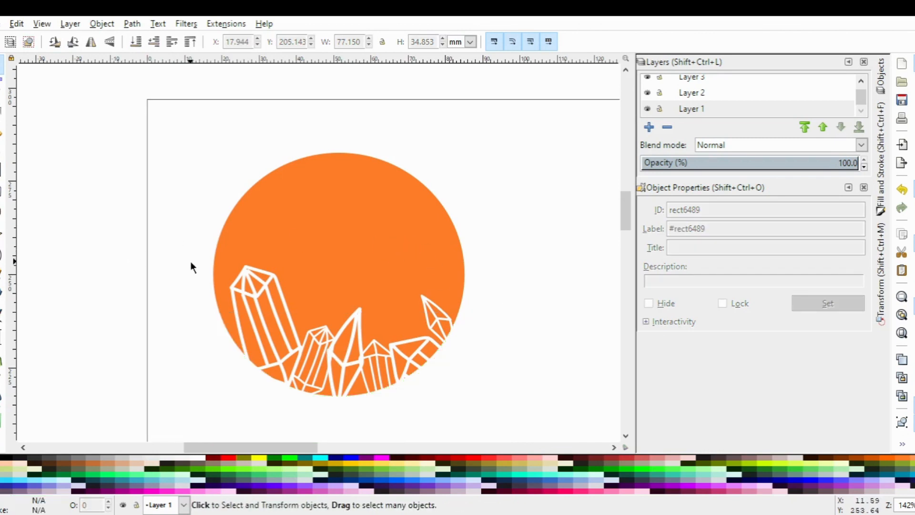
- Return to Layer 3, select both crystal clusters and both single pointed crystals, and group them
{"action": "left_click", "coordinate": [737, 78]}
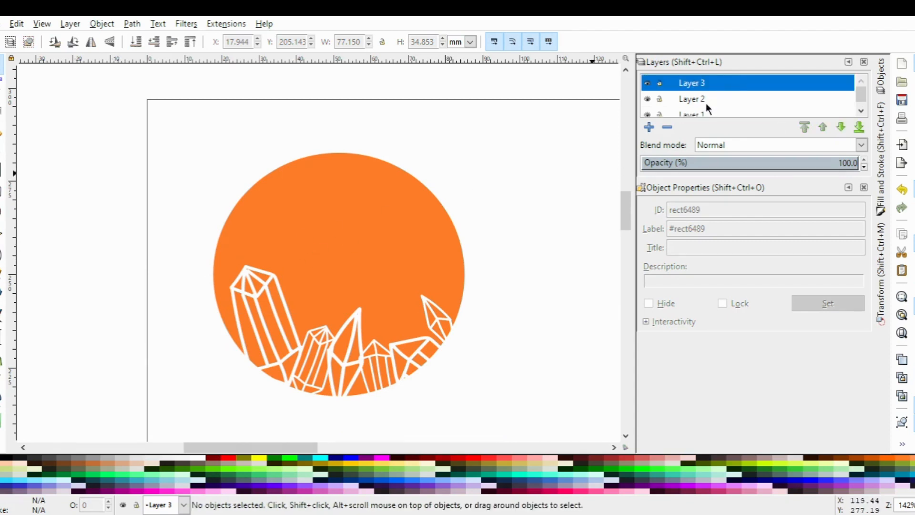
{"action": "left_click", "coordinate": [257, 304]}
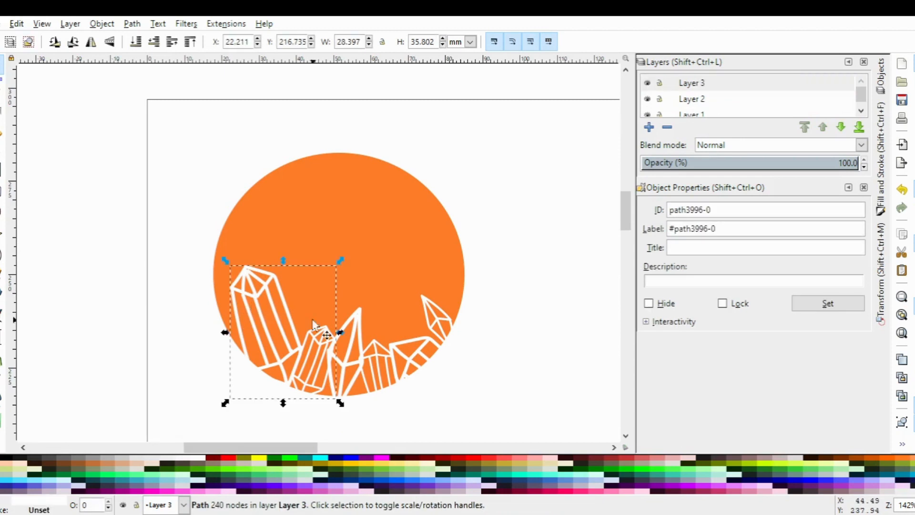
{"action": "left_click", "coordinate": [358, 314], "text": "shift"}
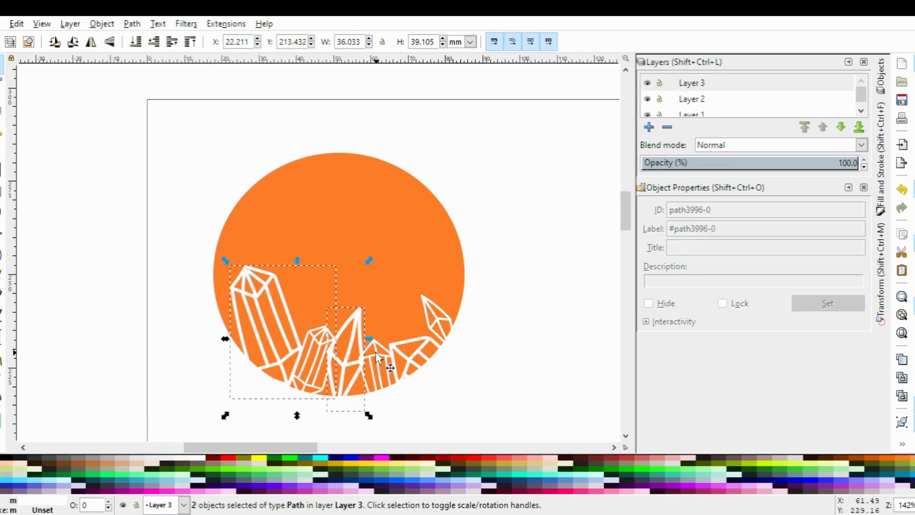
{"action": "left_click", "coordinate": [395, 353], "text": "shift"}
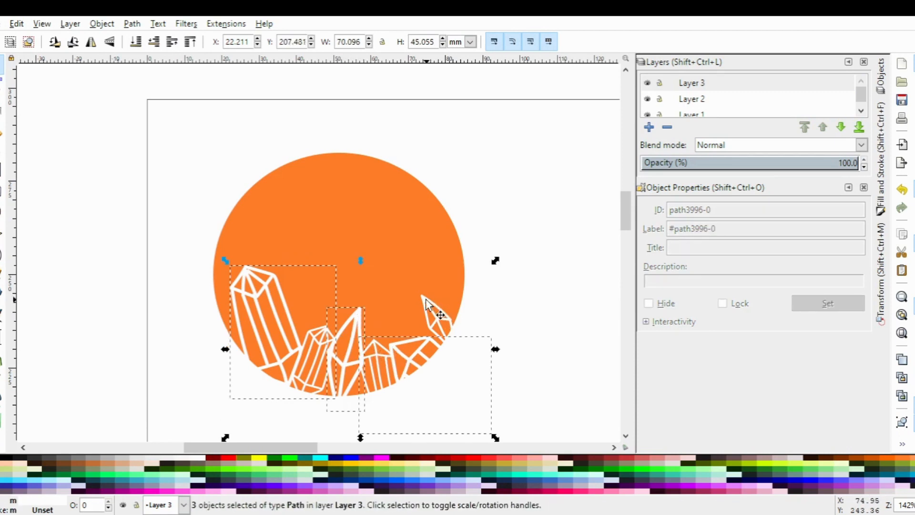
{"action": "left_click", "coordinate": [426, 305], "text": "shift"}
{"action": "key", "text": "ctrl+g"}
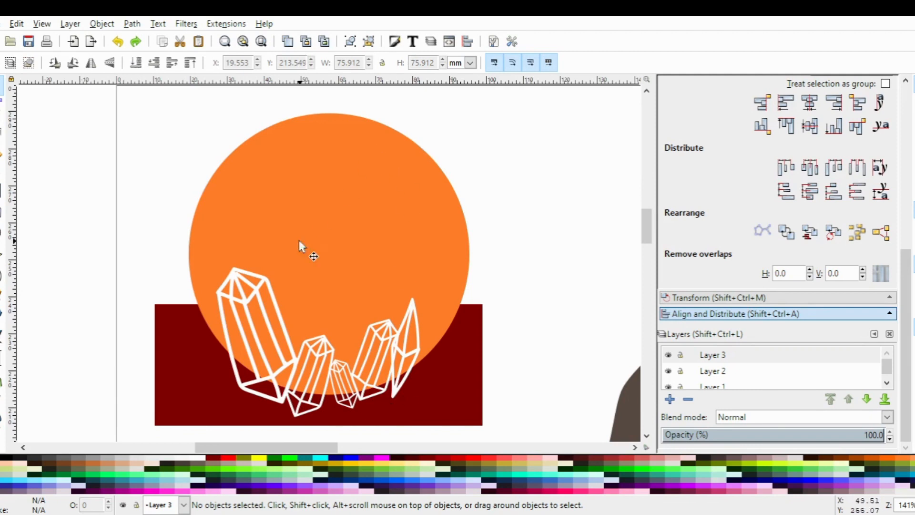
- Cut the large left crystal cluster out of the orange circle with the Difference path operation
{"action": "left_click", "coordinate": [246, 307]}
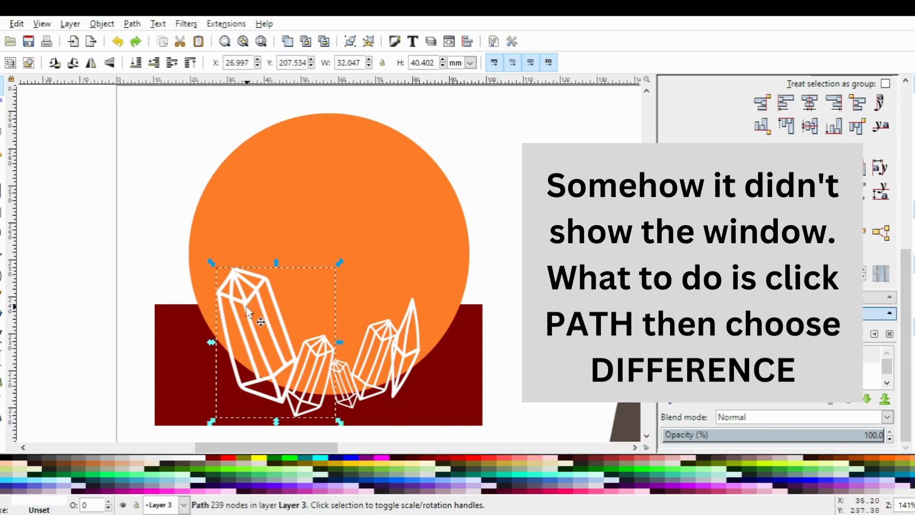
{"action": "left_click", "coordinate": [327, 201], "text": "shift"}
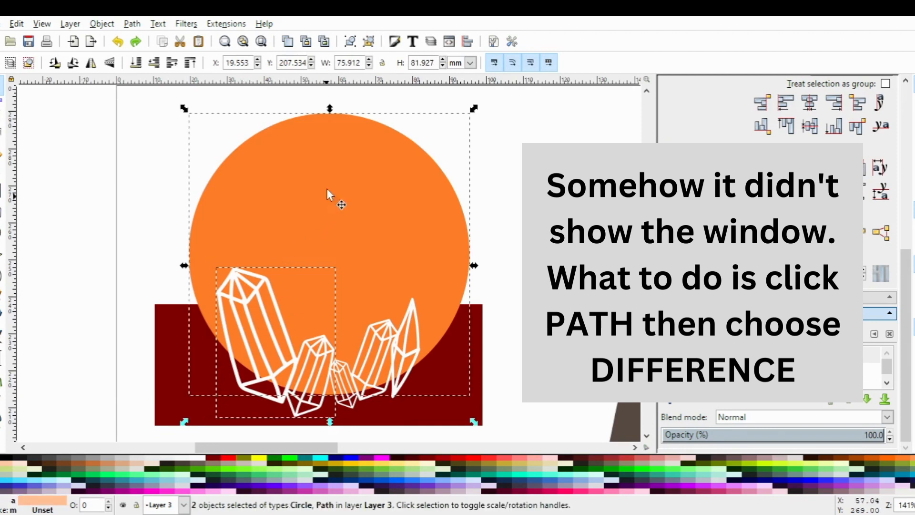
{"action": "left_click", "coordinate": [131, 25]}
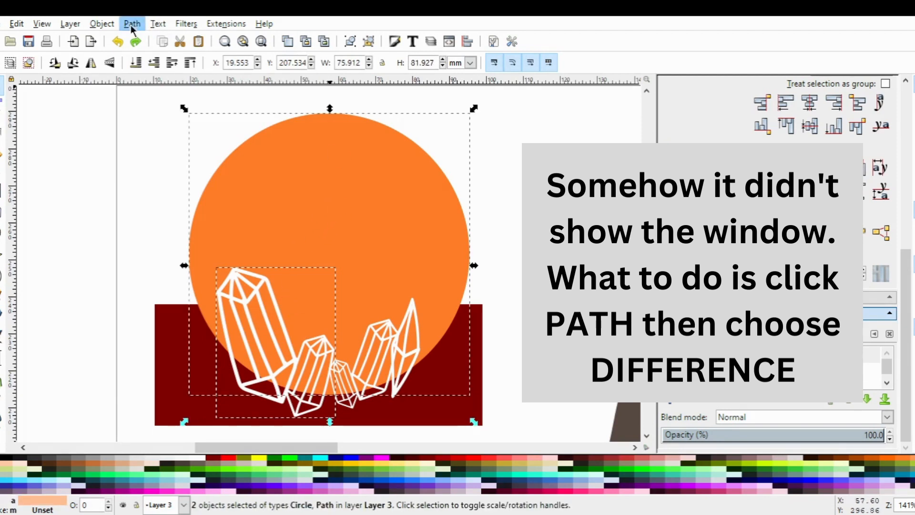
{"action": "left_click", "coordinate": [166, 120]}
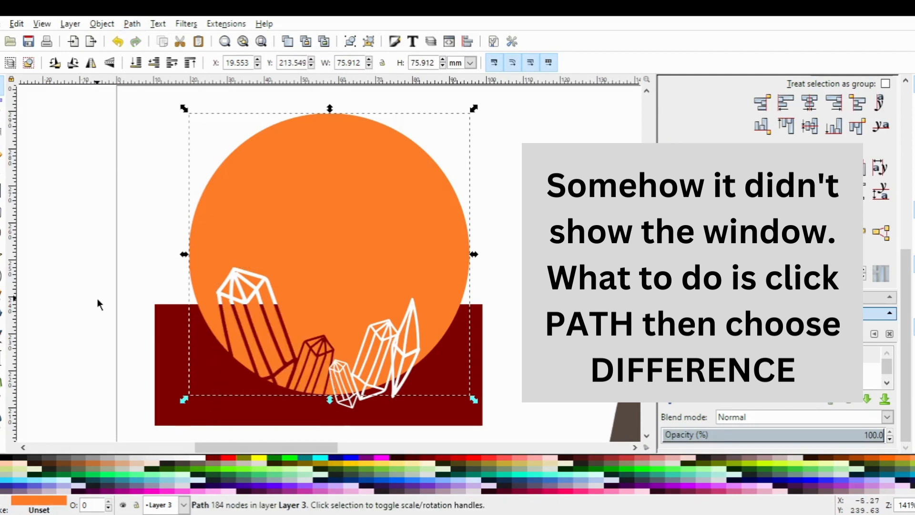
- Try to cut the smaller crystal cluster and the pointed crystal out of the orange circle together with Difference, and undo it
{"action": "left_click", "coordinate": [342, 377]}
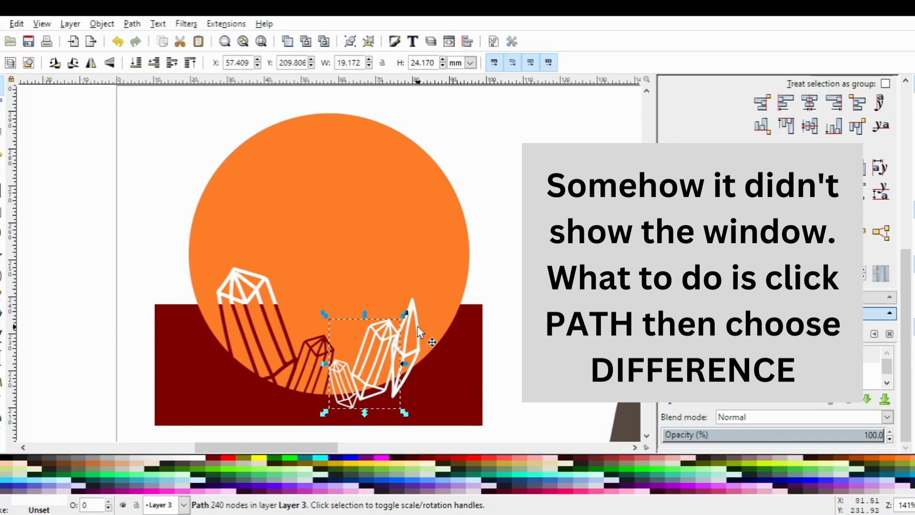
{"action": "left_click", "coordinate": [418, 326], "text": "shift"}
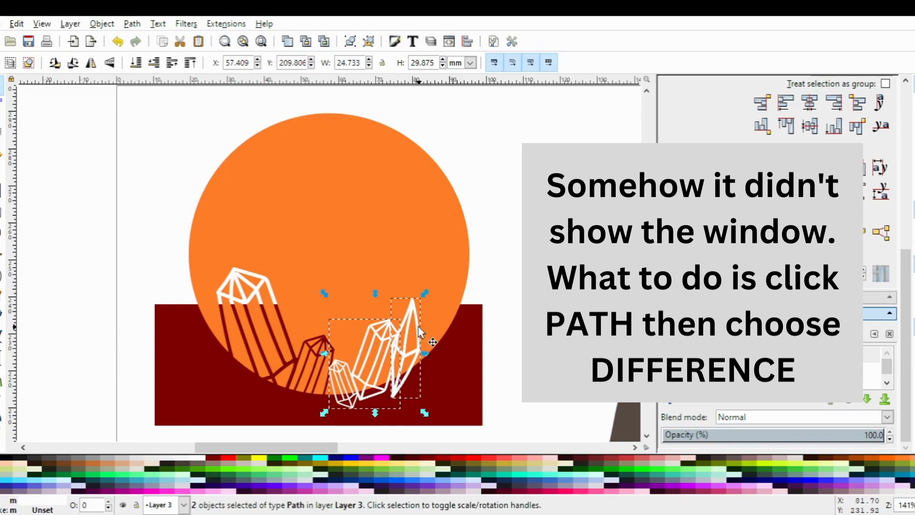
{"action": "left_click", "coordinate": [377, 187], "text": "shift"}
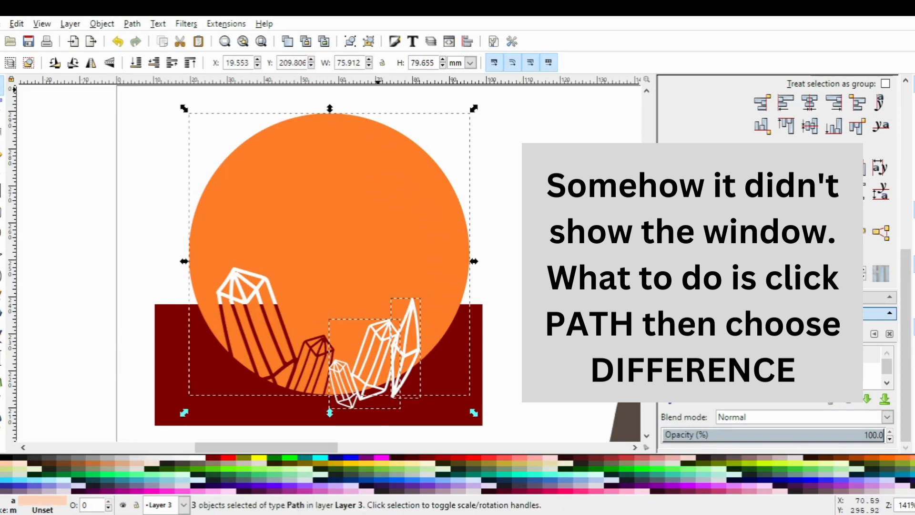
{"action": "left_click", "coordinate": [126, 25]}
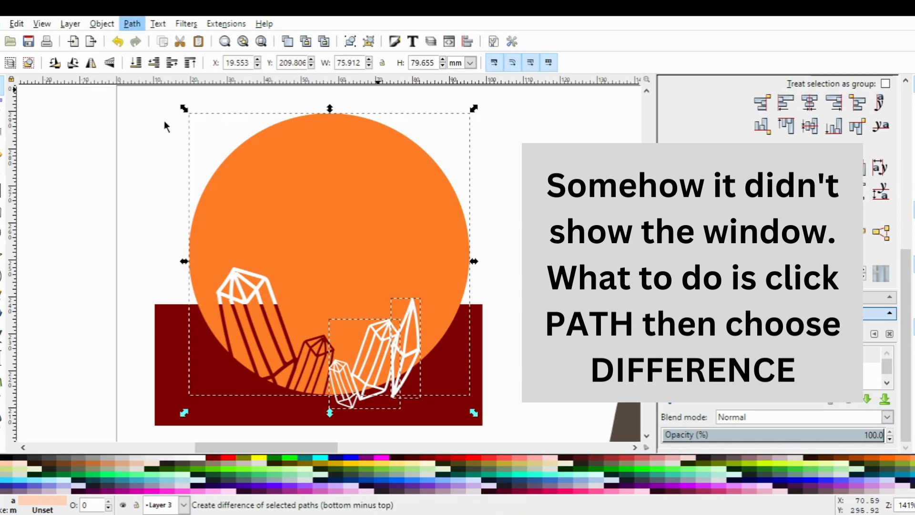
{"action": "left_click", "coordinate": [164, 121]}
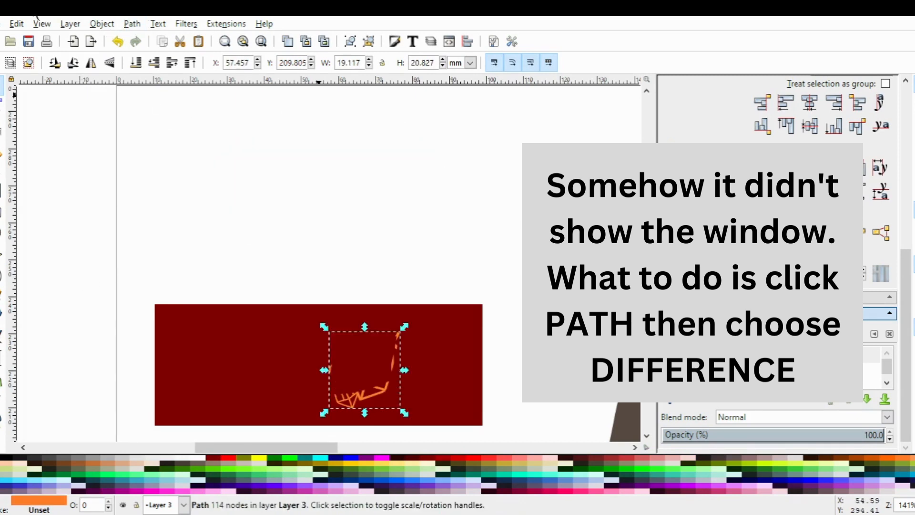
{"action": "left_click", "coordinate": [17, 23]}
{"action": "left_click", "coordinate": [28, 39]}
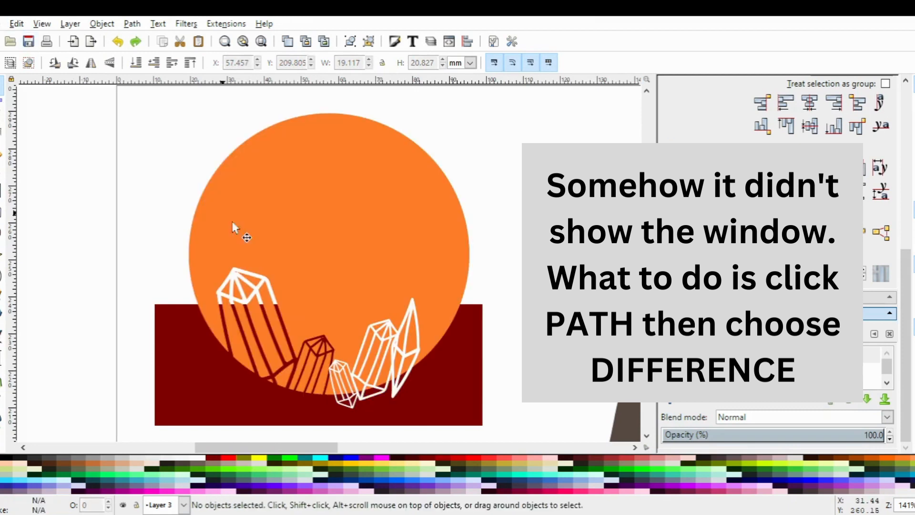
- Cut only the smaller right-hand crystal cluster out of the orange circle with the Difference path operation
{"action": "left_click", "coordinate": [373, 344]}
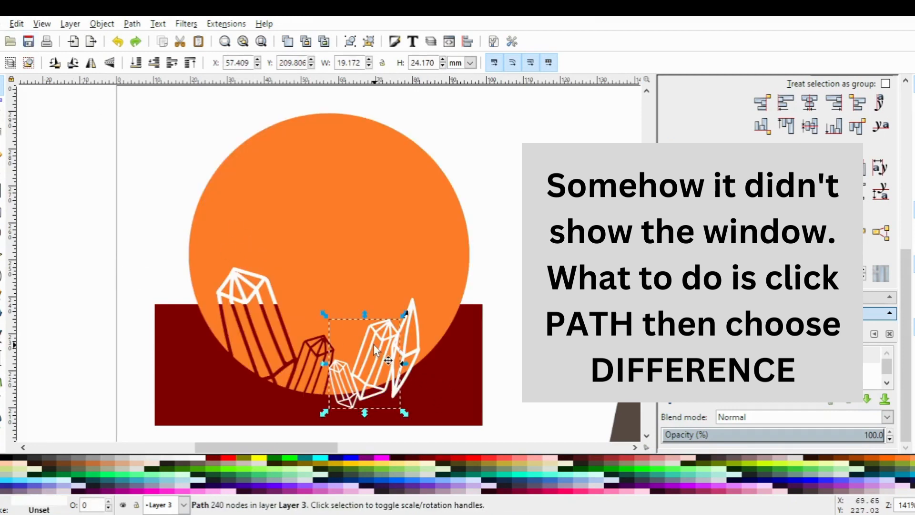
{"action": "left_click", "coordinate": [358, 193], "text": "shift"}
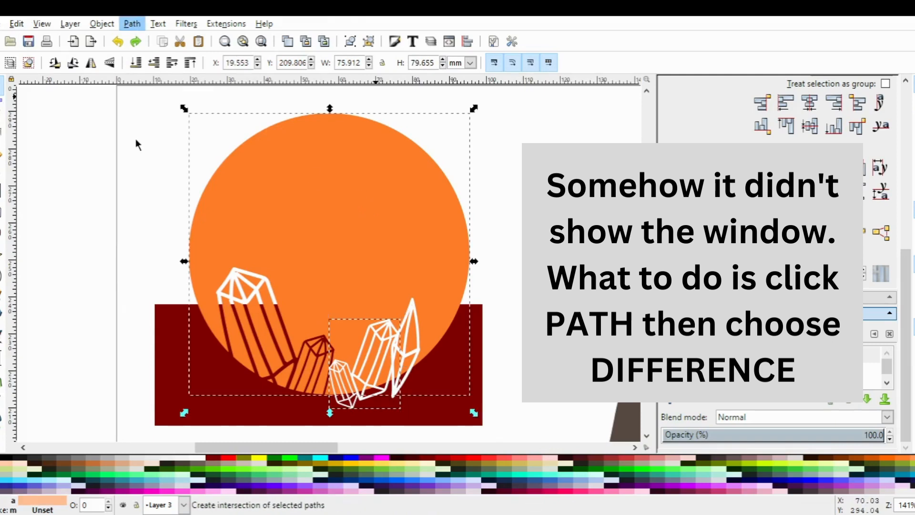
{"action": "left_click", "coordinate": [157, 118]}
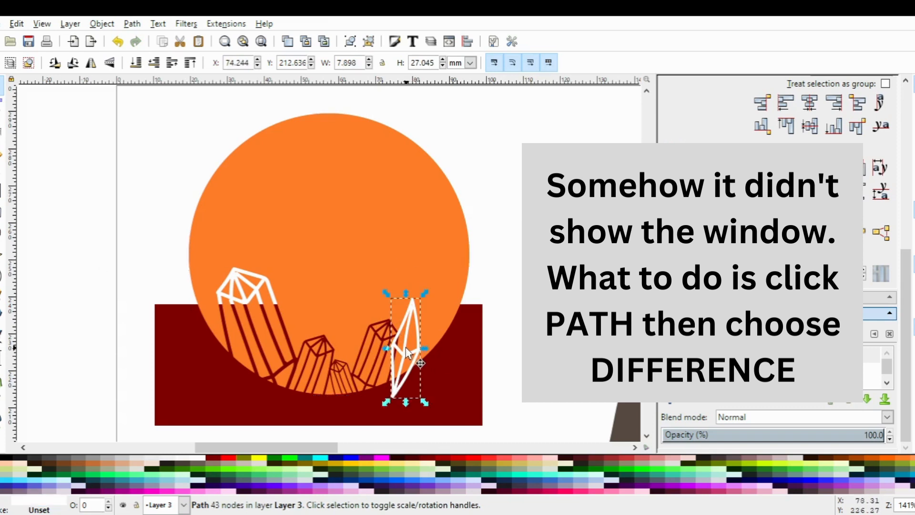
- Rotate the pointed crystal slightly clockwise and move it onto the circle's lower-right edge, at about X 76.1, Y 212.8 mm
{"action": "left_click_drag", "start_coordinate": [408, 354], "coordinate": [413, 351]}
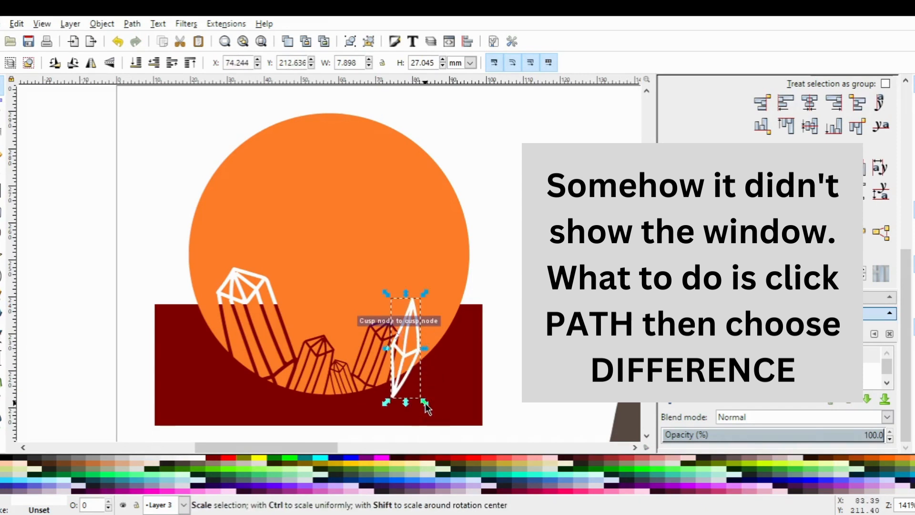
{"action": "left_click", "coordinate": [415, 379]}
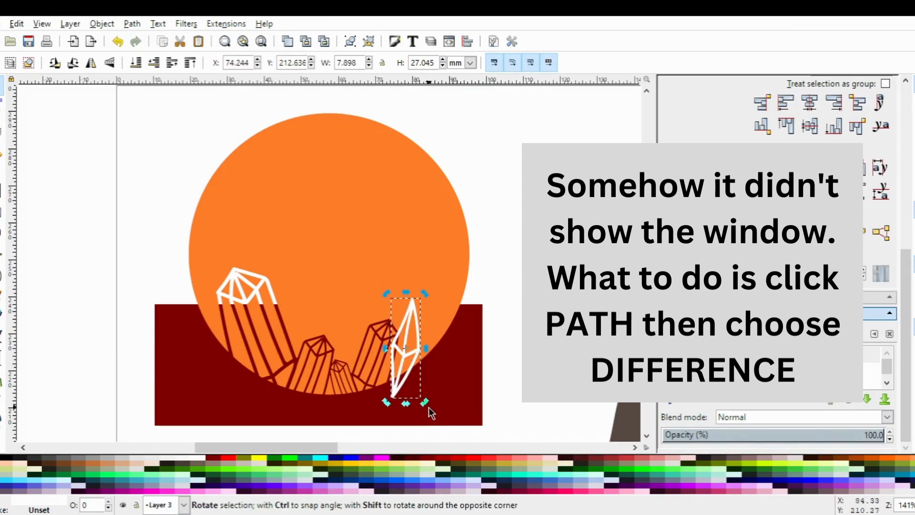
{"action": "mouse_move", "coordinate": [424, 404]}
{"action": "left_mouse_down"}
{"action": "mouse_move", "coordinate": [419, 413]}
{"action": "mouse_move", "coordinate": [413, 407]}
{"action": "left_mouse_up"}
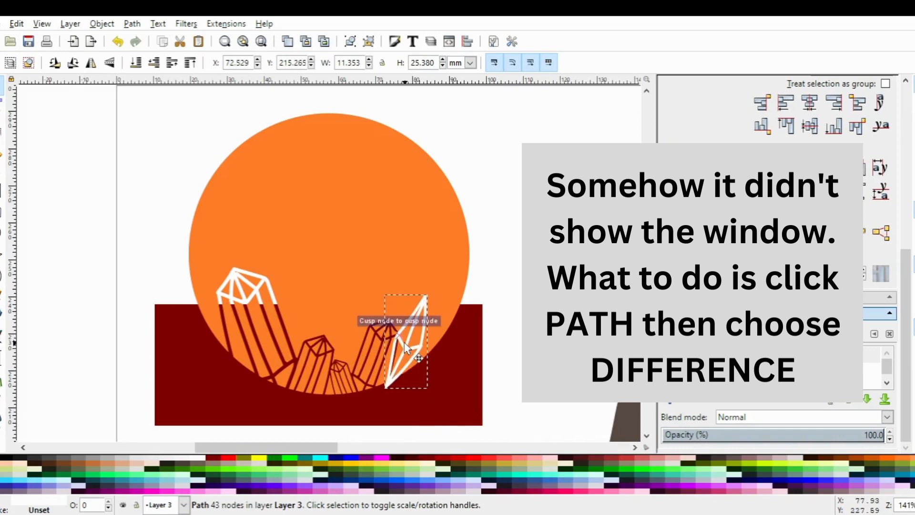
{"action": "left_click_drag", "start_coordinate": [394, 344], "coordinate": [414, 351]}
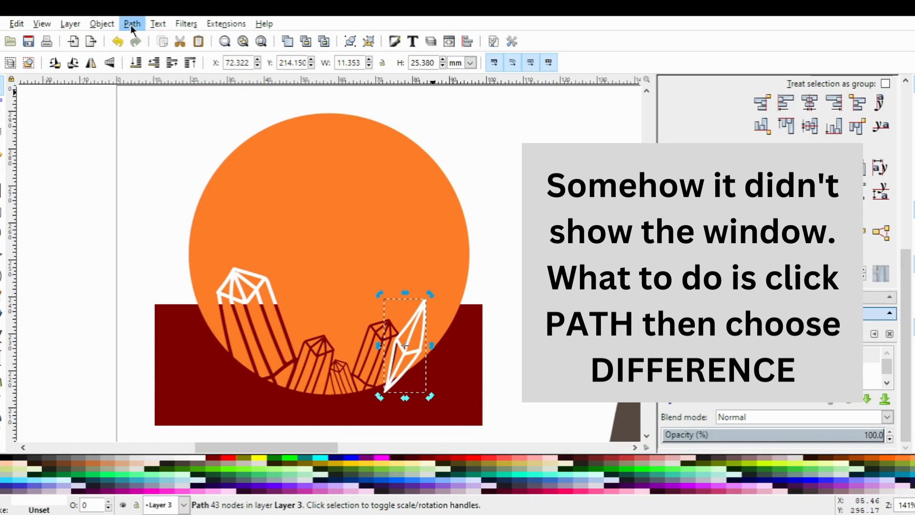
{"action": "left_click", "coordinate": [17, 24]}
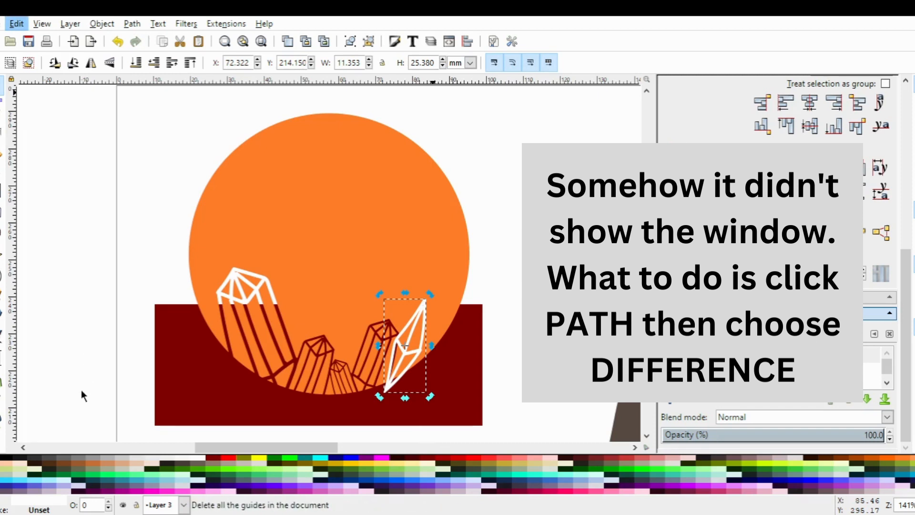
{"action": "left_click", "coordinate": [535, 272]}
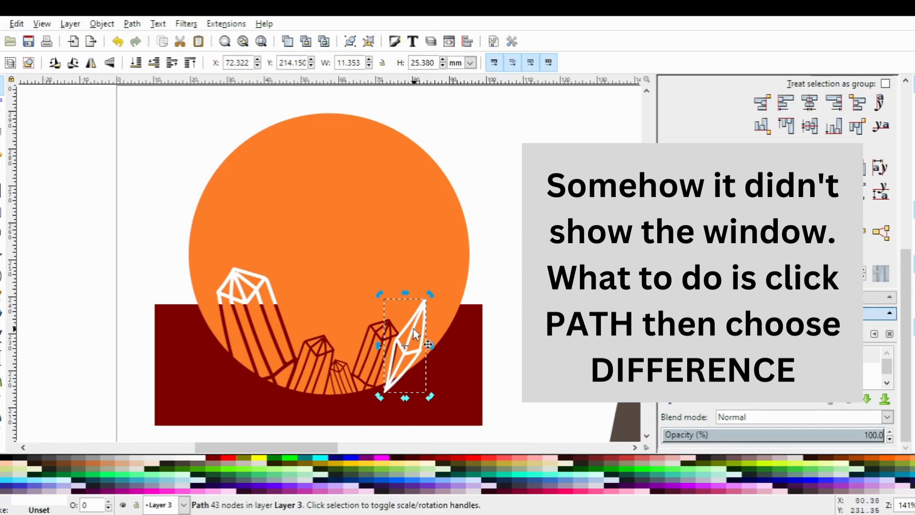
{"action": "left_click_drag", "start_coordinate": [419, 323], "coordinate": [432, 333]}
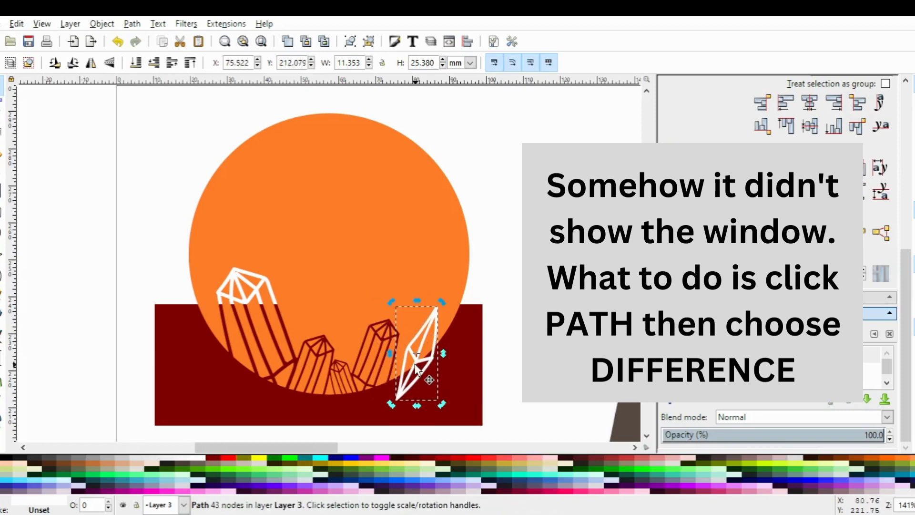
{"action": "left_click_drag", "start_coordinate": [418, 368], "coordinate": [422, 361]}
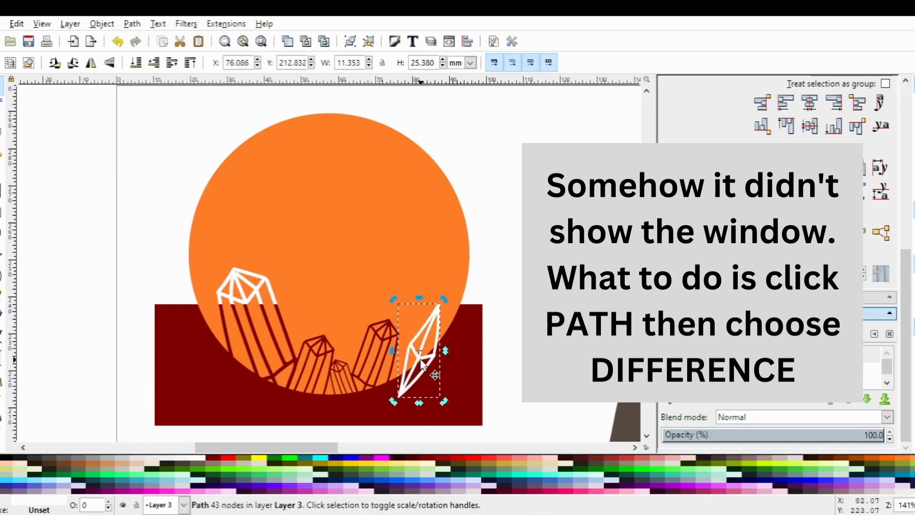
- Cut the tilted pointed crystal out of the orange circle with the Difference path operation
{"action": "left_click", "coordinate": [376, 218], "text": "shift"}
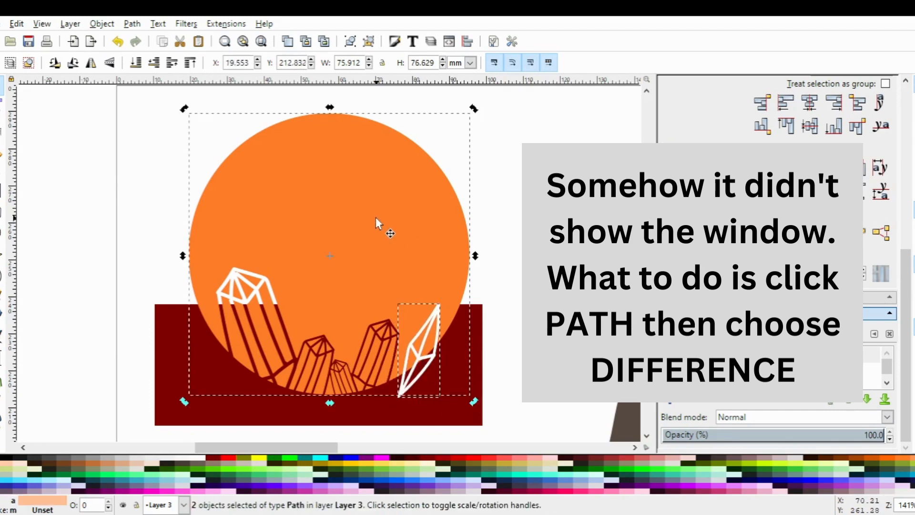
{"action": "left_click", "coordinate": [109, 26]}
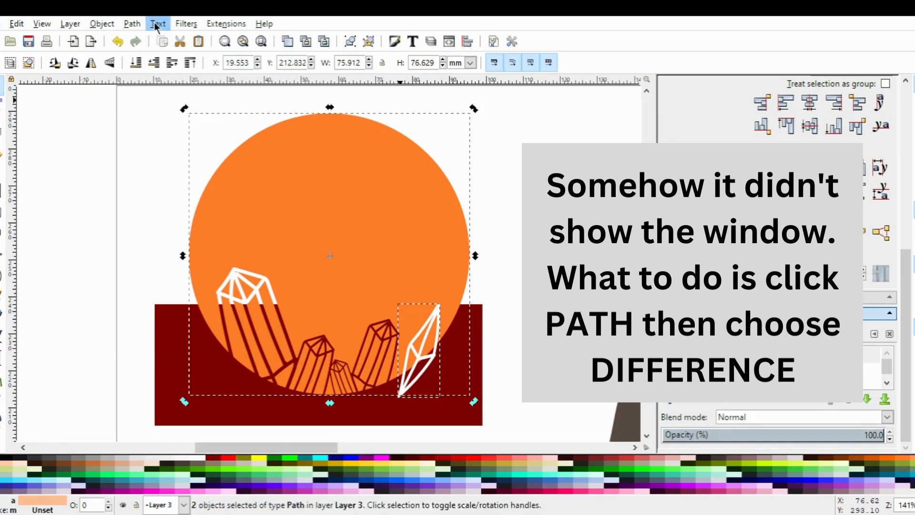
{"action": "left_click", "coordinate": [163, 125]}
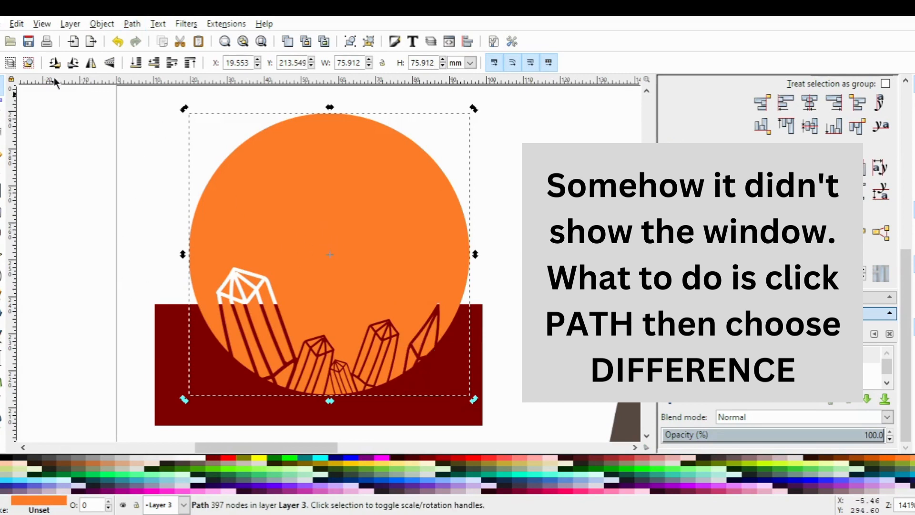
- Move the orange circle up off the dark red rectangle to check the crystal cutouts, and move it back down
{"action": "left_click_drag", "start_coordinate": [300, 211], "coordinate": [299, 146]}
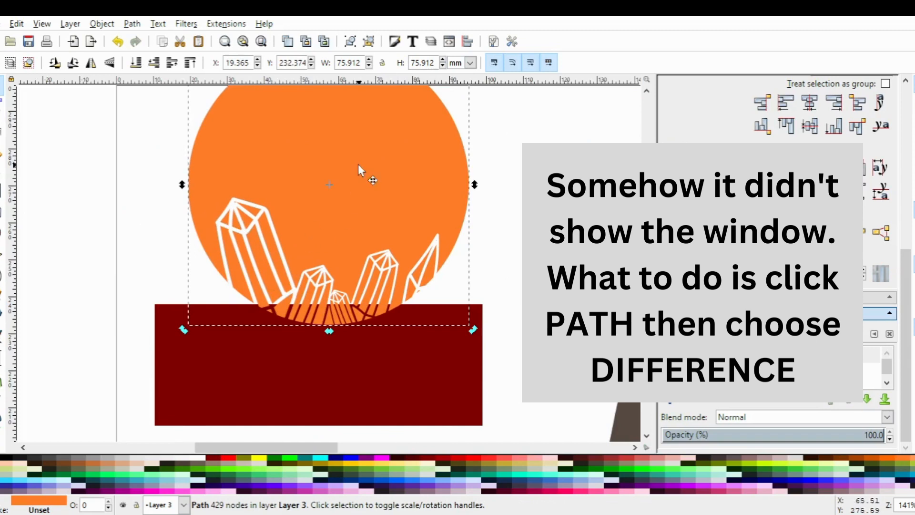
{"action": "left_click_drag", "start_coordinate": [358, 165], "coordinate": [367, 220]}
{"action": "left_click", "coordinate": [540, 223]}
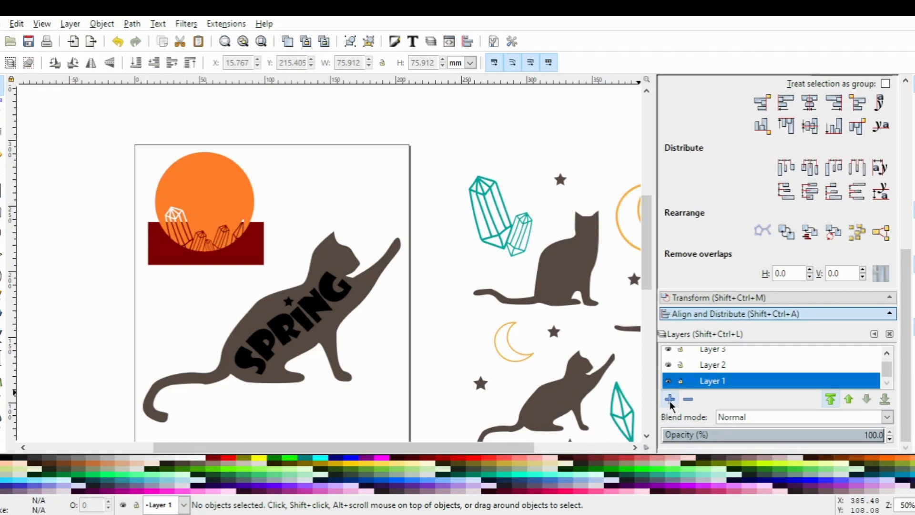
- Add a new layer directly above Layer 1, beneath Layer 2
{"action": "left_click", "coordinate": [671, 401]}
{"action": "left_click", "coordinate": [485, 307]}
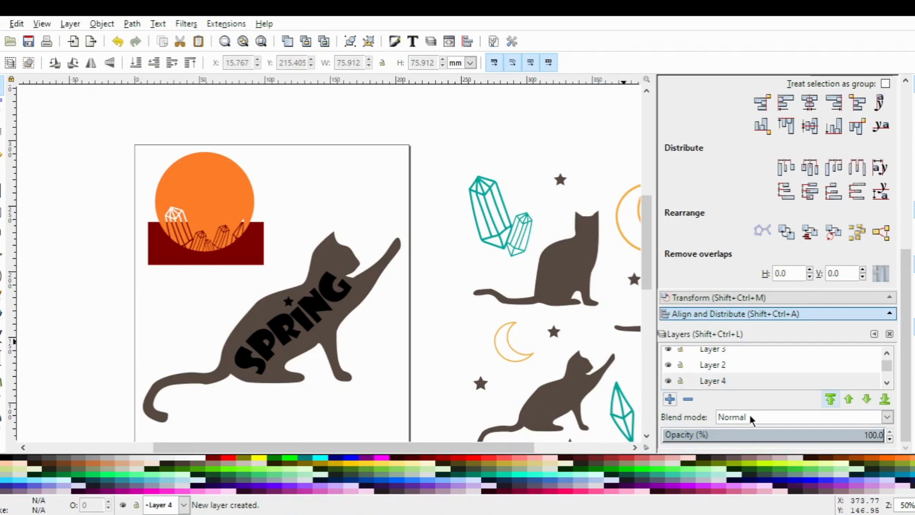
{"action": "left_click_drag", "start_coordinate": [888, 366], "coordinate": [889, 373]}
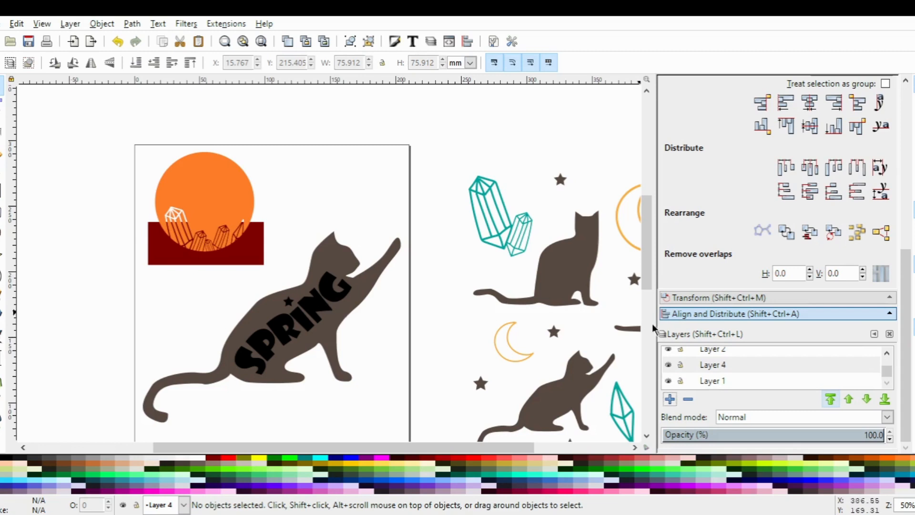
{"action": "left_click", "coordinate": [886, 354]}
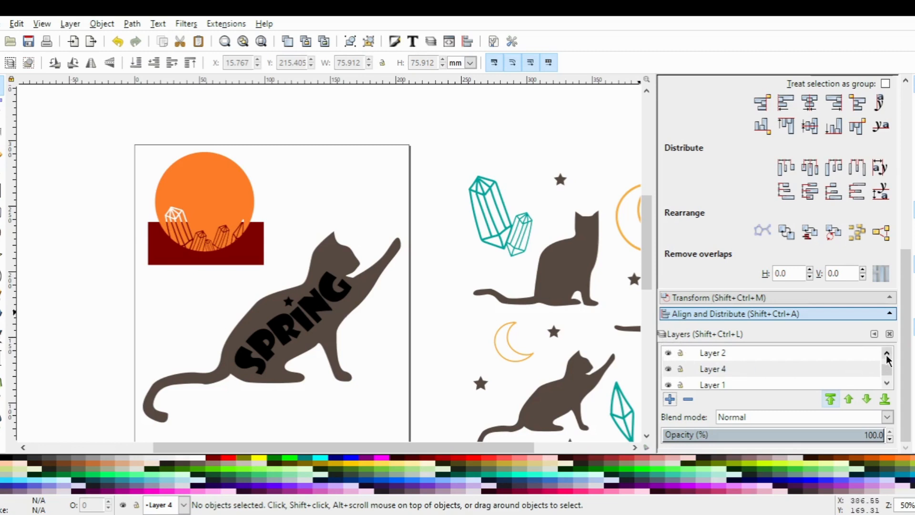
- Check which layer holds the cat silhouette and the SPRING lettering, and return to Layer 4
{"action": "left_click", "coordinate": [720, 355]}
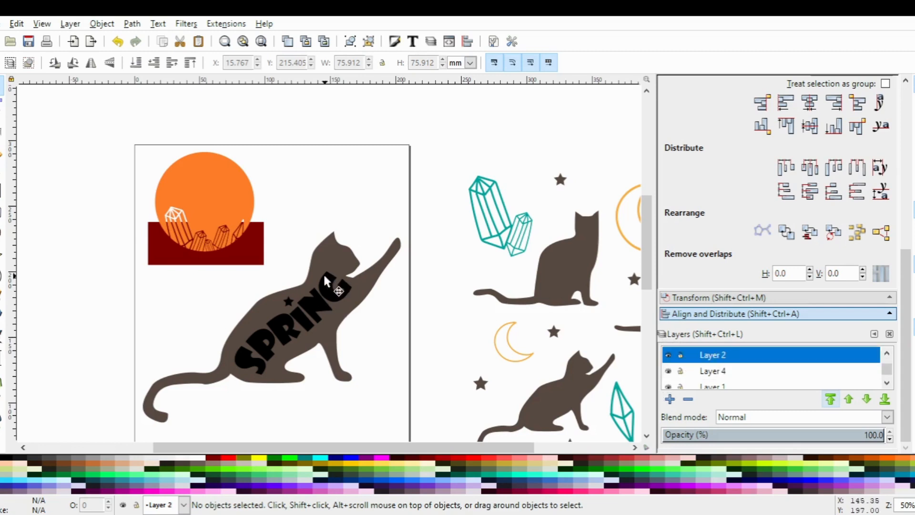
{"action": "key", "text": "ctrl+a"}
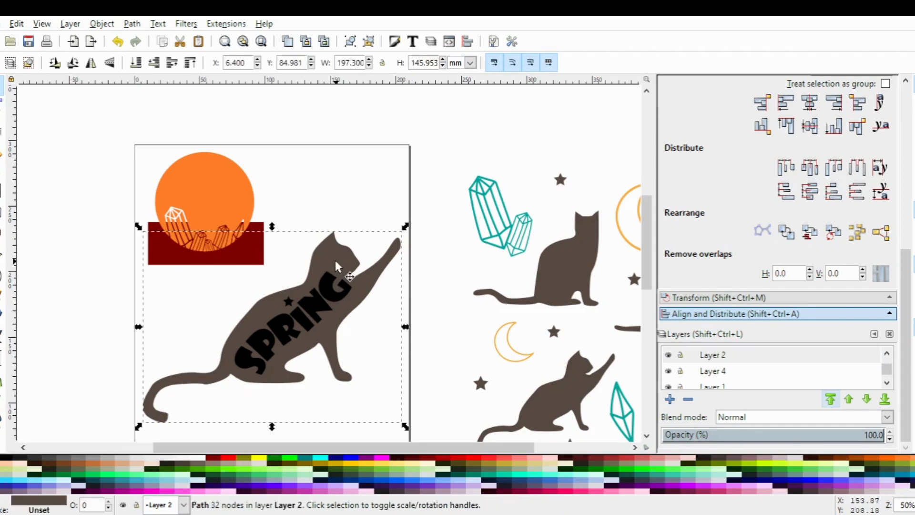
{"action": "left_click", "coordinate": [727, 357]}
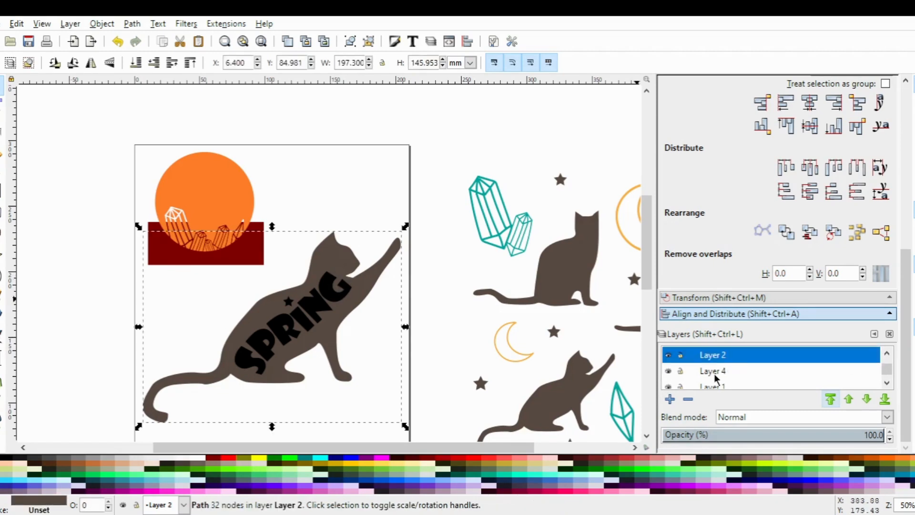
{"action": "left_click", "coordinate": [296, 317]}
{"action": "left_click", "coordinate": [705, 374]}
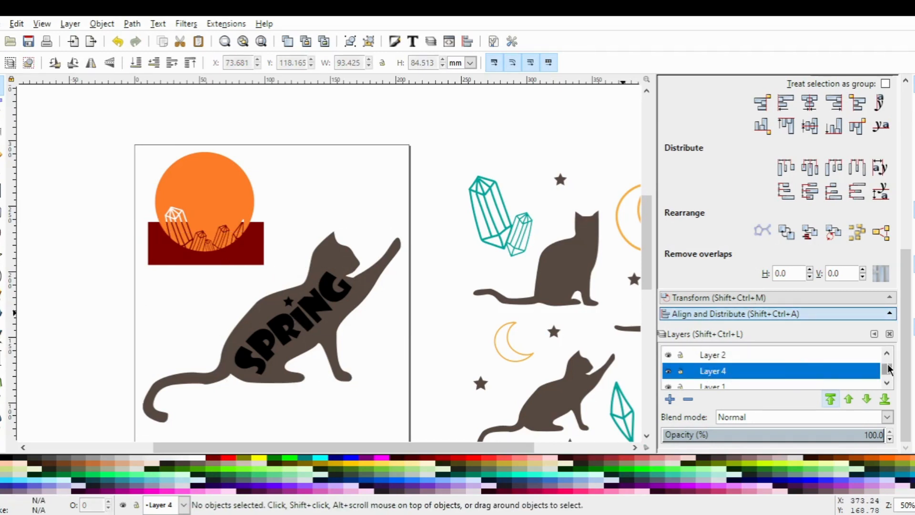
- Copy the orange circle with the crystal cutouts from Layer 3 and paste it into Layer 4
{"action": "left_click_drag", "start_coordinate": [885, 372], "coordinate": [886, 358]}
{"action": "left_click", "coordinate": [734, 360]}
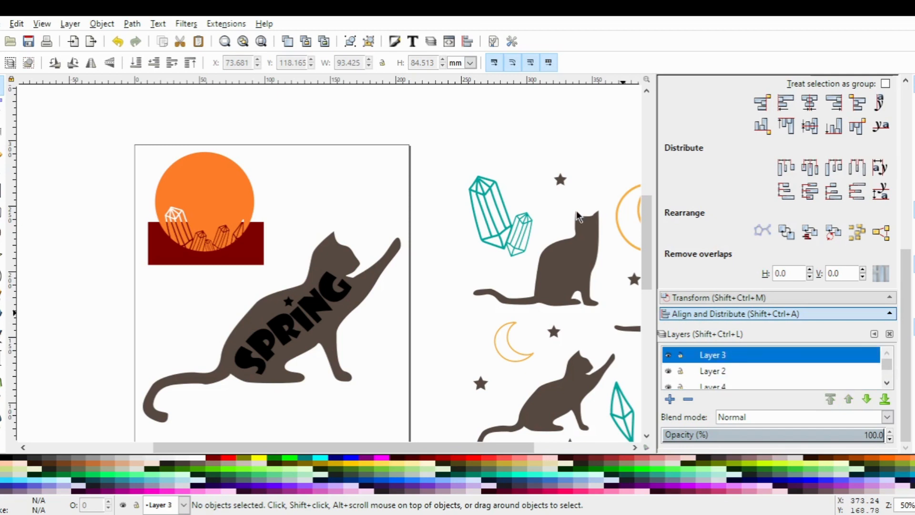
{"action": "left_click", "coordinate": [211, 201]}
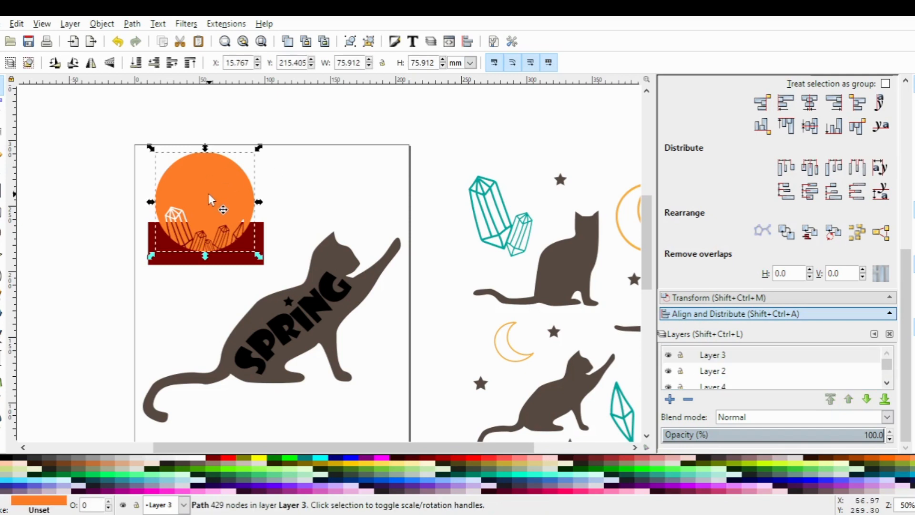
{"action": "left_click", "coordinate": [717, 386]}
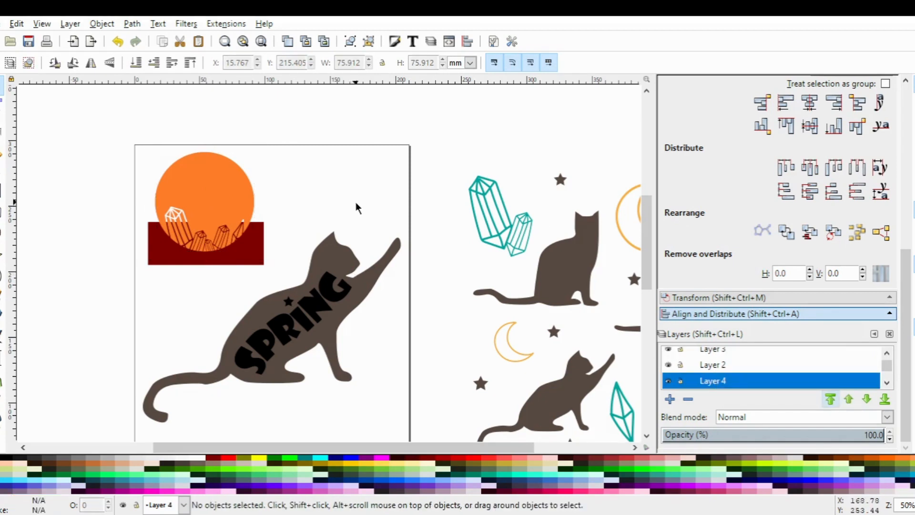
{"action": "key", "text": "ctrl+v"}
- Move the pasted orange circle behind the cat's head and raised paw, at about X 133.5, Y 187.3 mm
{"action": "left_click_drag", "start_coordinate": [363, 194], "coordinate": [376, 266]}
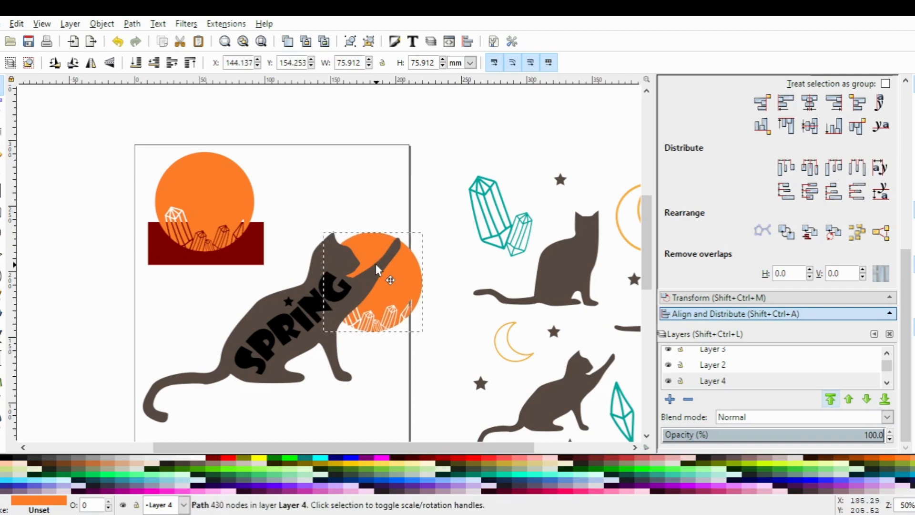
{"action": "left_click_drag", "start_coordinate": [377, 270], "coordinate": [363, 227]}
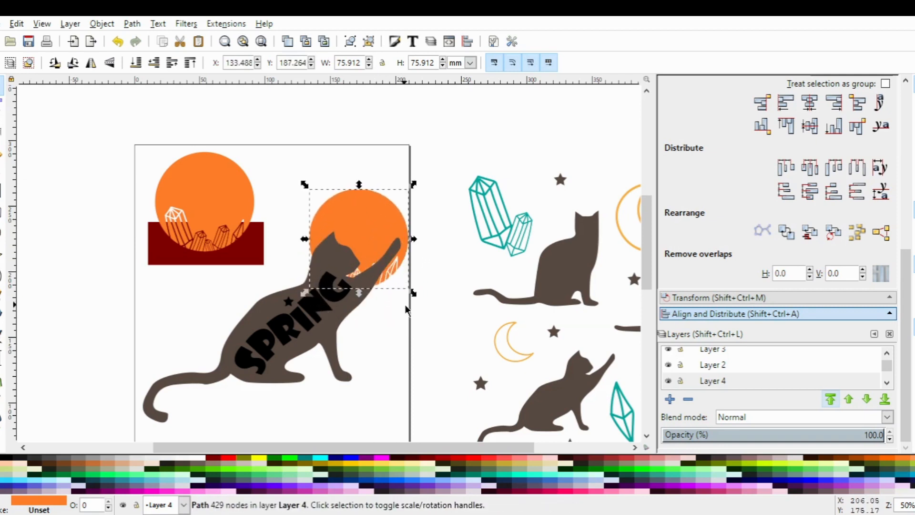
{"action": "left_click", "coordinate": [361, 226]}
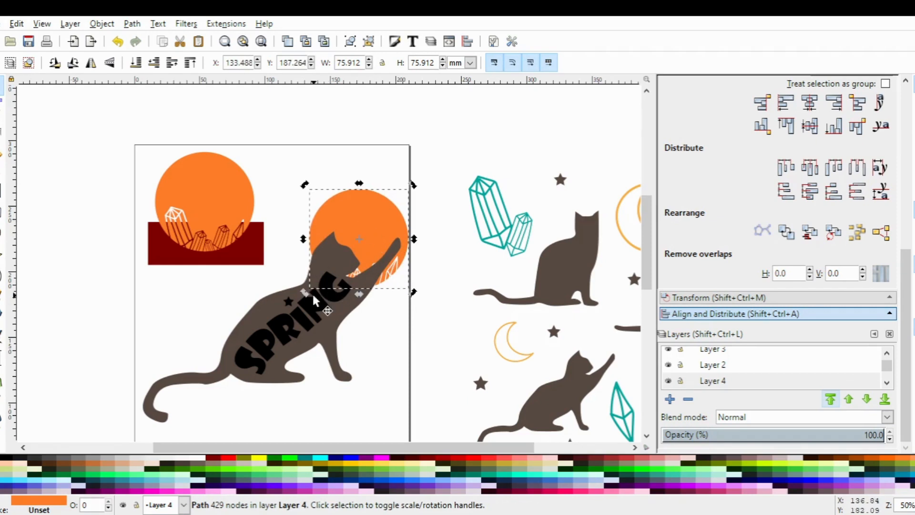
- Rotate the pasted orange circle about 180° so its crystals face up, and move it to about X 144.5, Y 179.9 mm
{"action": "left_click_drag", "start_coordinate": [303, 294], "coordinate": [403, 197]}
{"action": "left_click", "coordinate": [353, 226]}
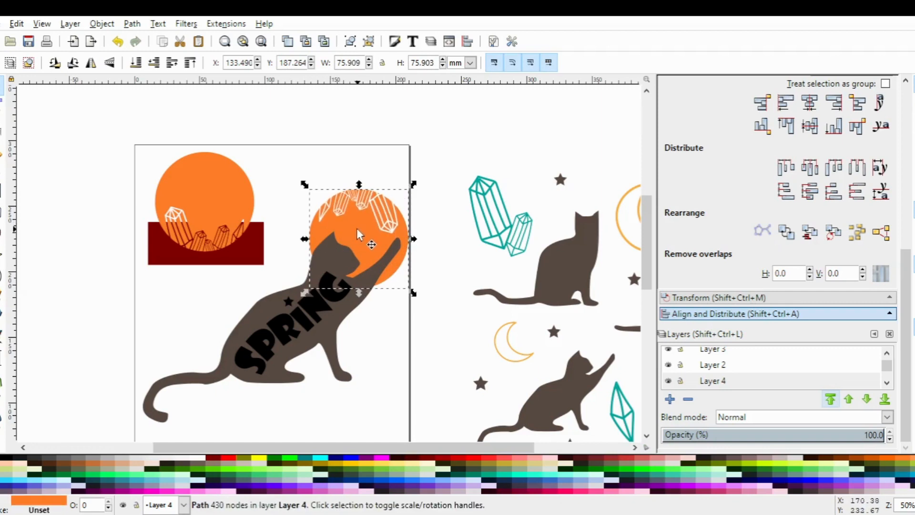
{"action": "left_click_drag", "start_coordinate": [357, 228], "coordinate": [379, 233]}
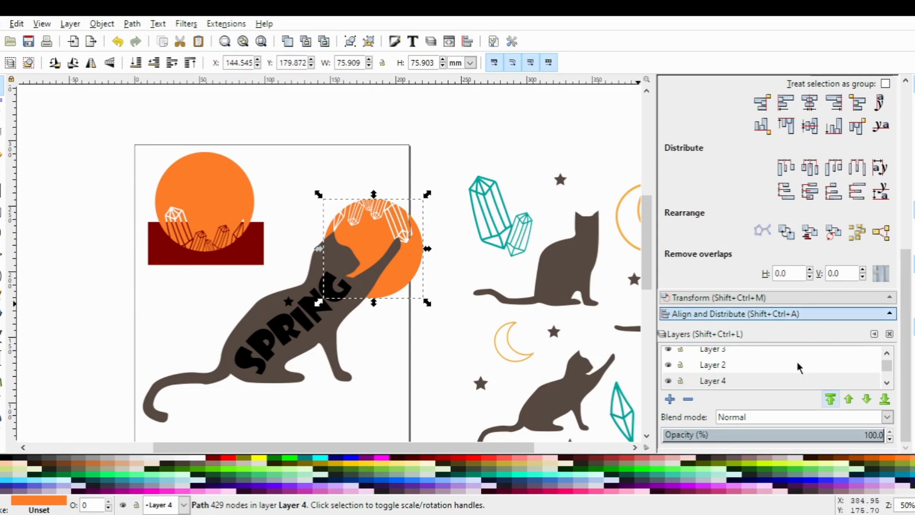
- On Layer 2, fill the grouped SPRING lettering and star on the cat's body with white
{"action": "left_click", "coordinate": [704, 365]}
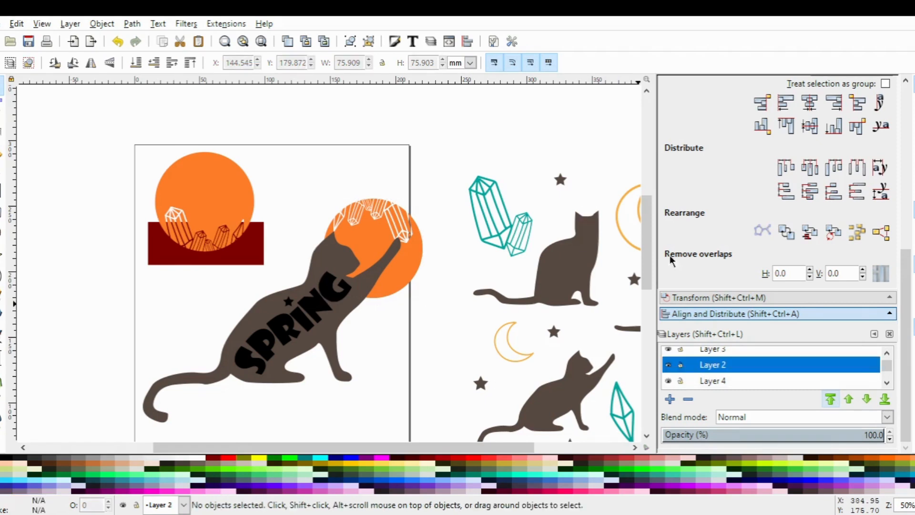
{"action": "left_click", "coordinate": [330, 256]}
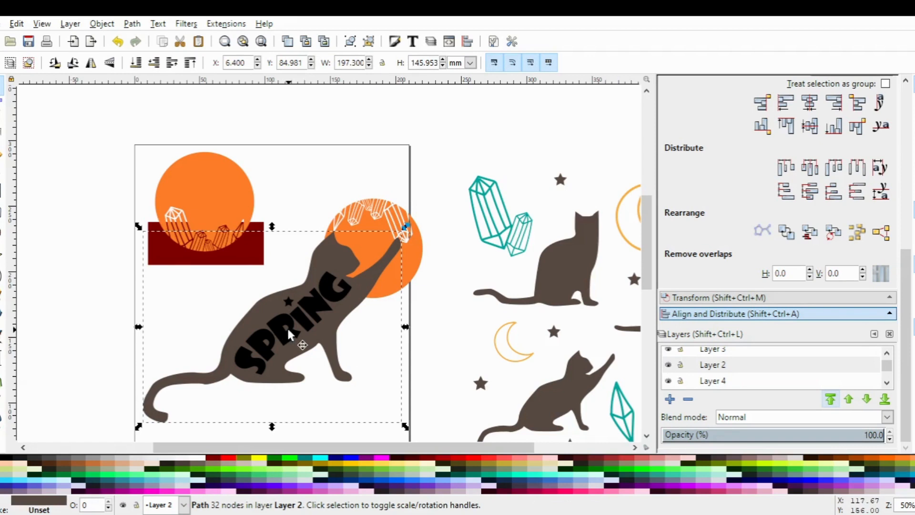
{"action": "left_click", "coordinate": [304, 337]}
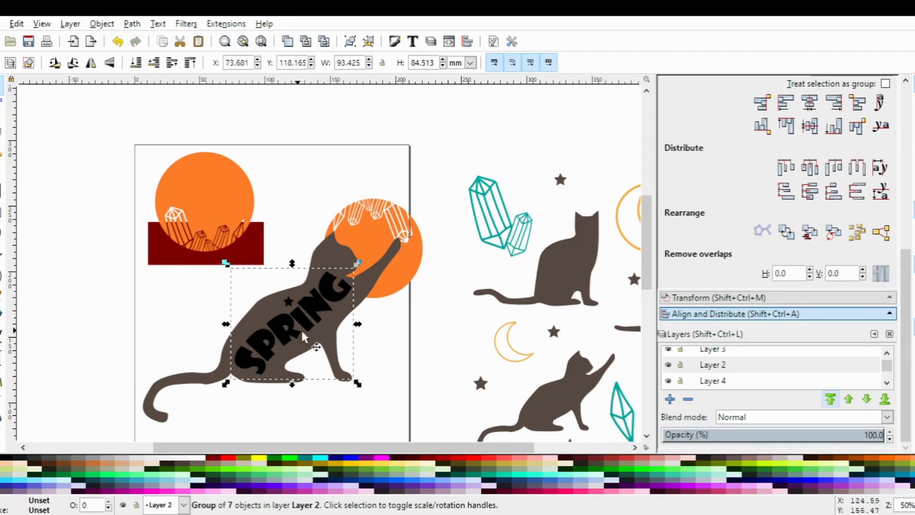
{"action": "left_click", "coordinate": [198, 464]}
{"action": "left_click", "coordinate": [368, 398]}
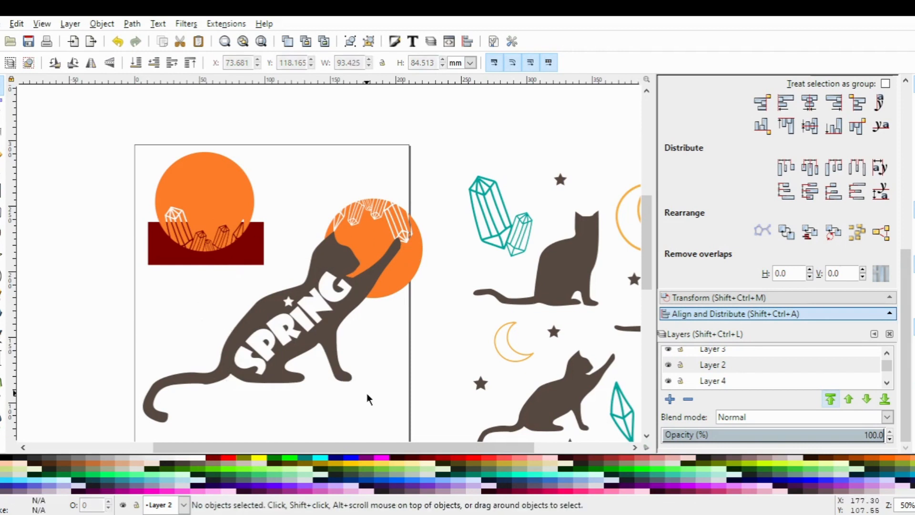
- Fill the large cat silhouette on the page with black
{"action": "left_click", "coordinate": [334, 267]}
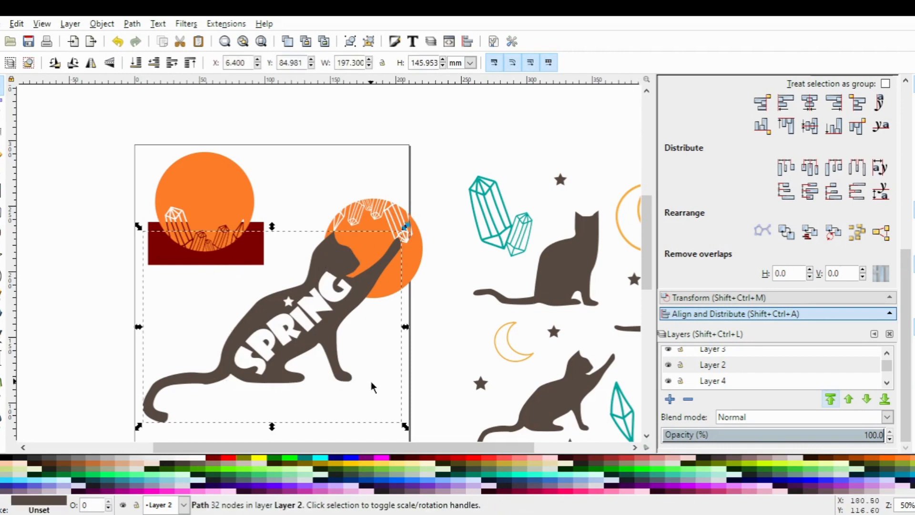
{"action": "left_click", "coordinate": [6, 462]}
{"action": "left_click", "coordinate": [87, 361]}
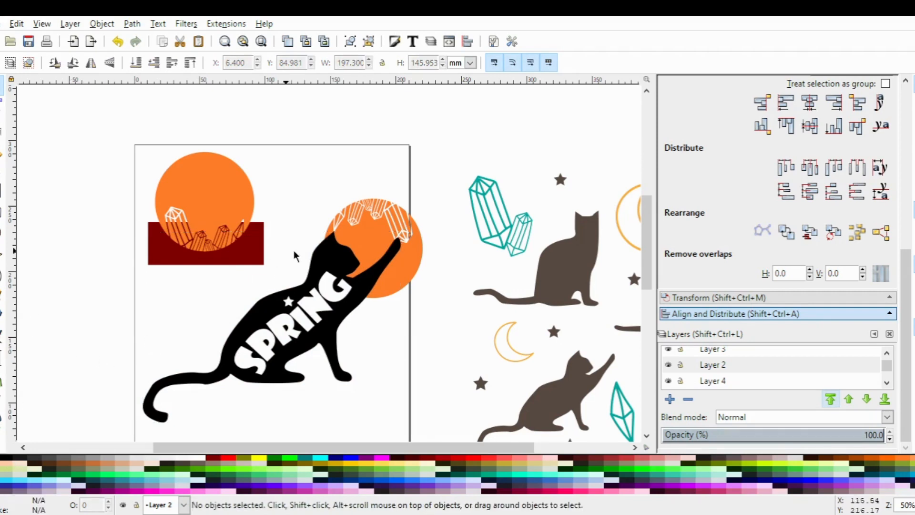
- Enlarge the orange circle behind the cat to about 93.5 mm and reposition it at about X 146.7, Y 180.4 mm
{"action": "left_click", "coordinate": [368, 240]}
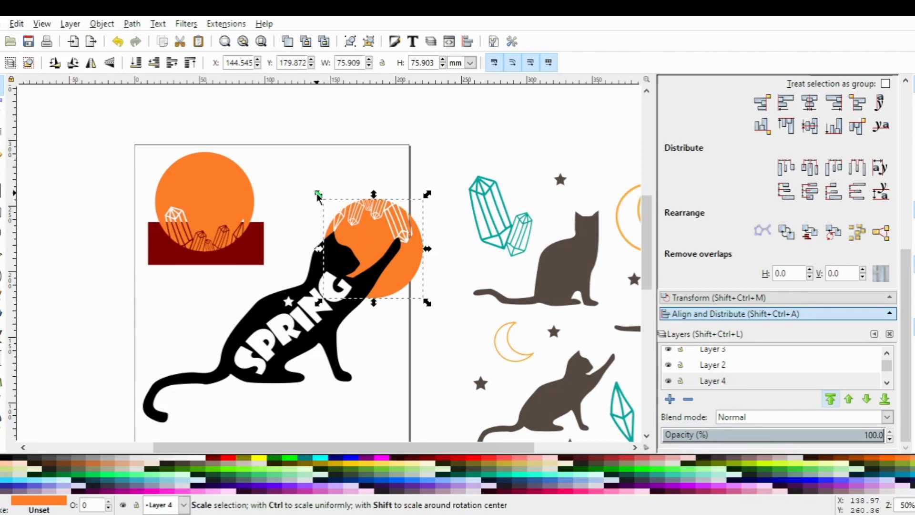
{"action": "left_click_drag", "start_coordinate": [317, 194], "coordinate": [296, 175]}
{"action": "left_click_drag", "start_coordinate": [357, 243], "coordinate": [384, 244]}
{"action": "left_click_drag", "start_coordinate": [385, 241], "coordinate": [384, 233]}
{"action": "left_click", "coordinate": [392, 368]}
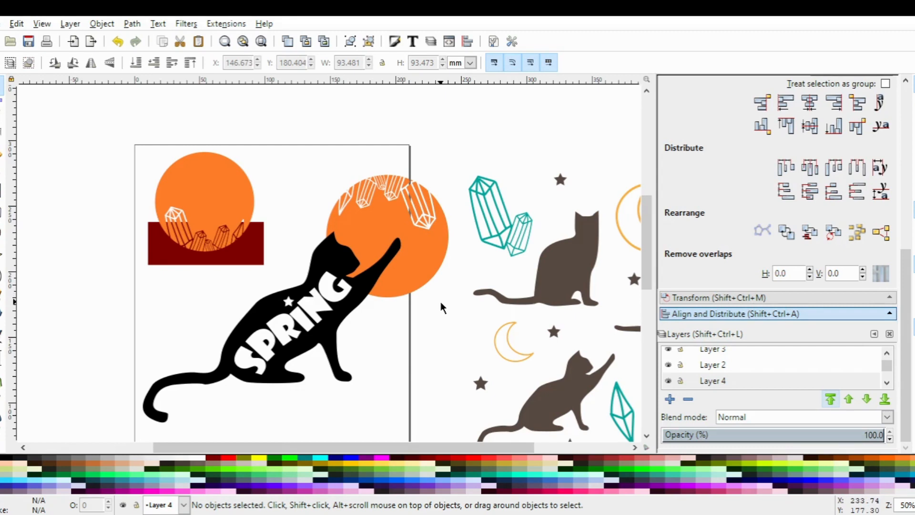
- Copy the teal crystal cluster from Layer 1 and paste it into Layer 4 over the large orange circle
{"action": "left_click", "coordinate": [491, 221]}
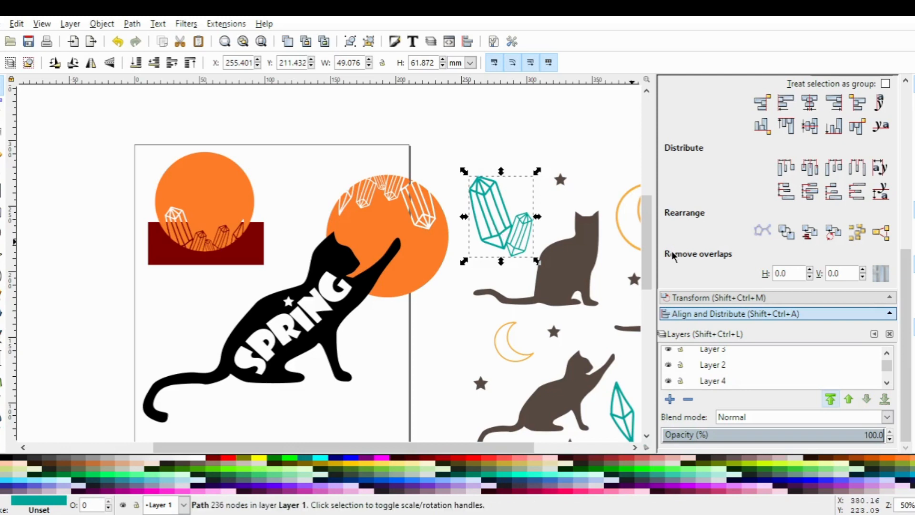
{"action": "left_click", "coordinate": [714, 365]}
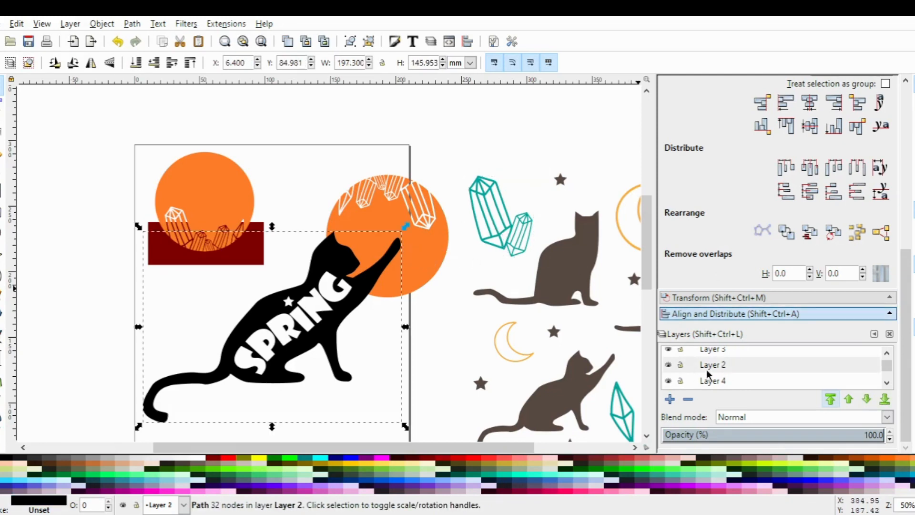
{"action": "left_click", "coordinate": [439, 267]}
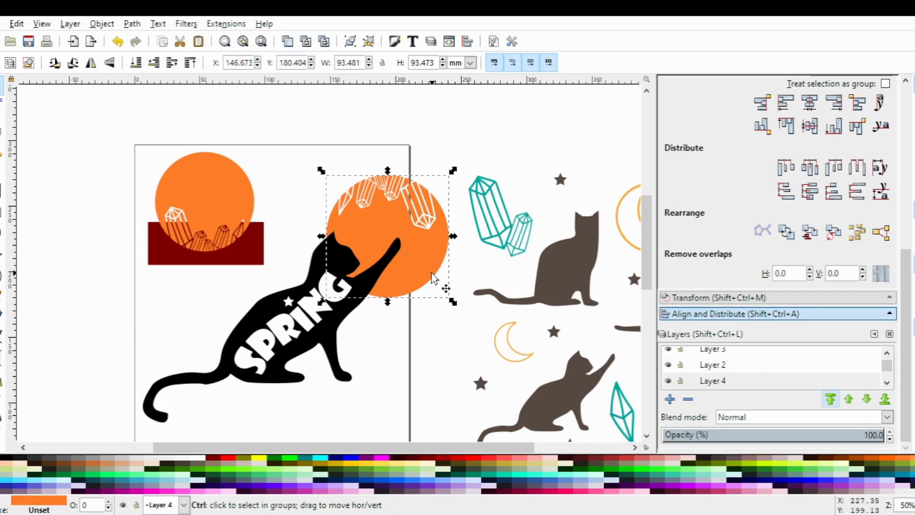
{"action": "key", "text": "ctrl+v"}
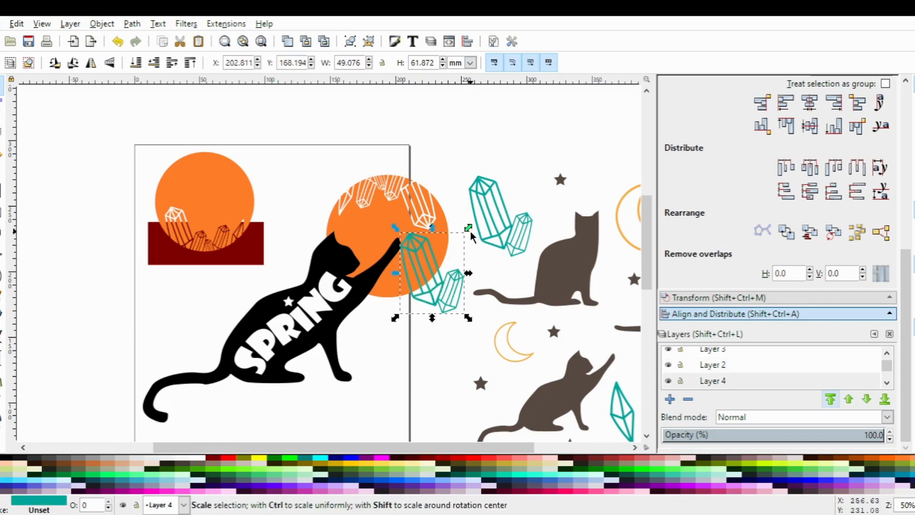
- Shrink the pasted crystals to about 30.5 × 38.4 mm and rotate them about 31° over the circle's lower edge
{"action": "left_click_drag", "start_coordinate": [469, 228], "coordinate": [446, 259]}
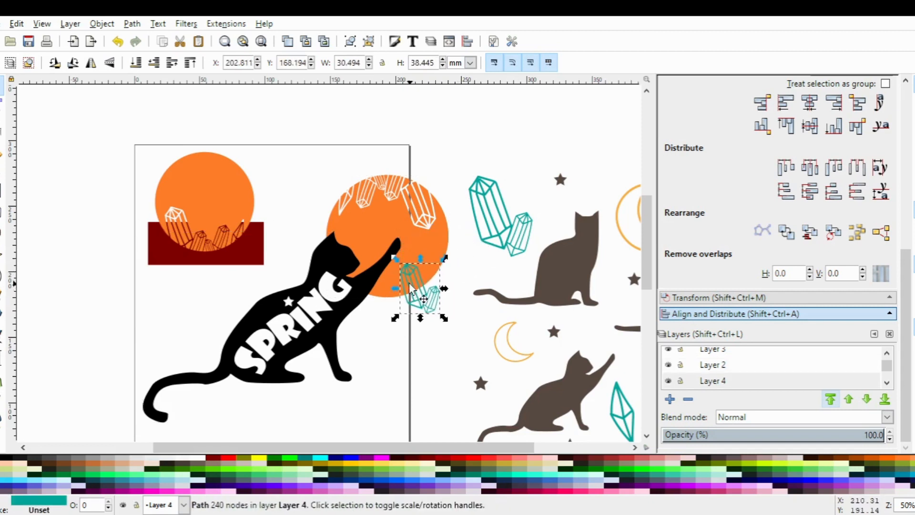
{"action": "left_click_drag", "start_coordinate": [409, 285], "coordinate": [406, 288]}
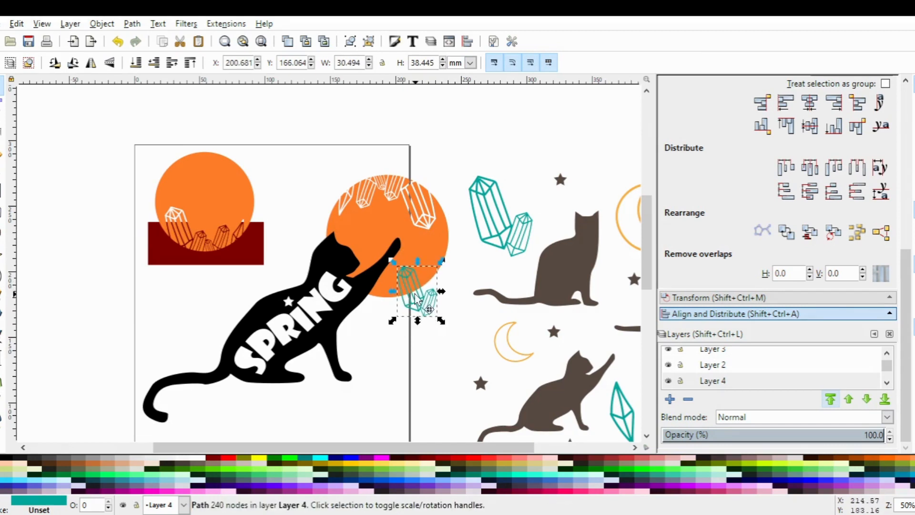
{"action": "left_click", "coordinate": [418, 300]}
{"action": "left_click_drag", "start_coordinate": [440, 321], "coordinate": [454, 309]}
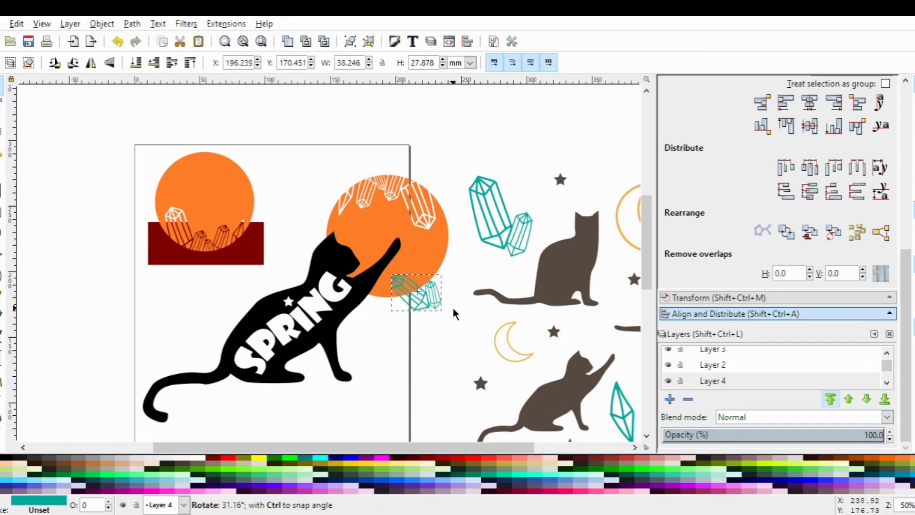
{"action": "left_click_drag", "start_coordinate": [412, 284], "coordinate": [408, 279]}
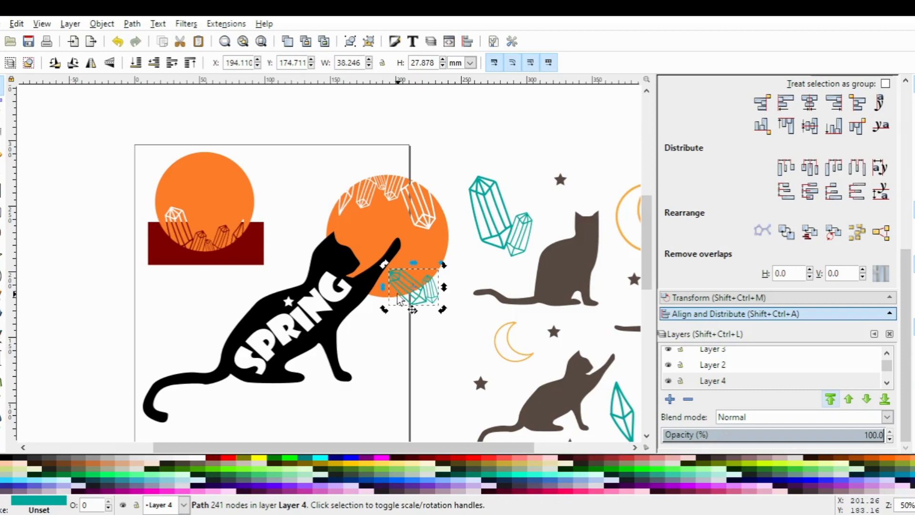
- Reduce the rotated crystals to about 27.3 × 19.9 mm inside the circle's lower edge and fill them with white
{"action": "left_click_drag", "start_coordinate": [386, 308], "coordinate": [395, 303]}
{"action": "left_click", "coordinate": [431, 287]}
{"action": "left_click_drag", "start_coordinate": [442, 265], "coordinate": [405, 276]}
{"action": "left_click", "coordinate": [405, 276]}
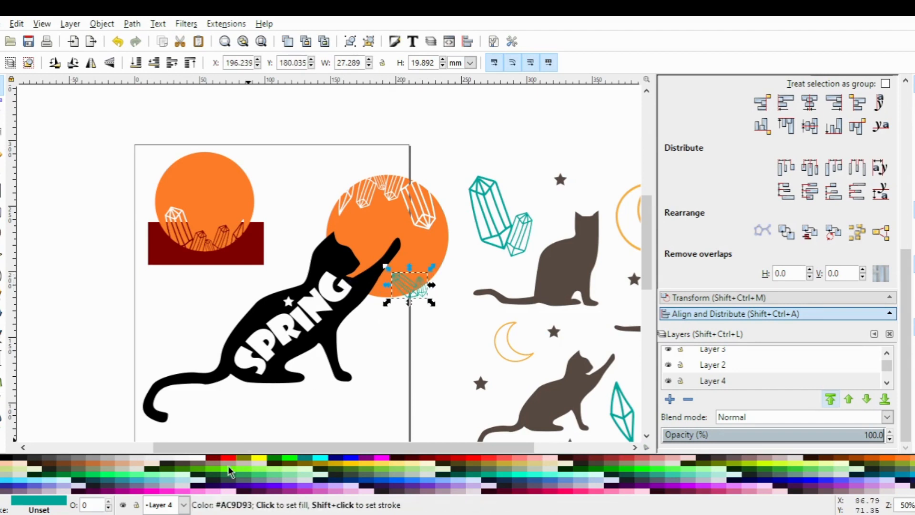
{"action": "left_click", "coordinate": [202, 457]}
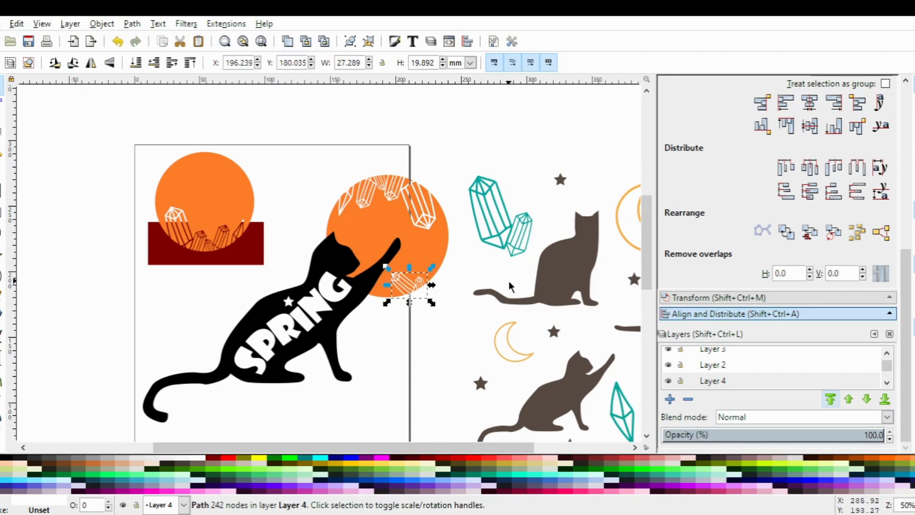
- Duplicate the white crystals, placing the copy at about X 217.3, Y 199.8 mm, and flip it horizontally
{"action": "left_click", "coordinate": [496, 238]}
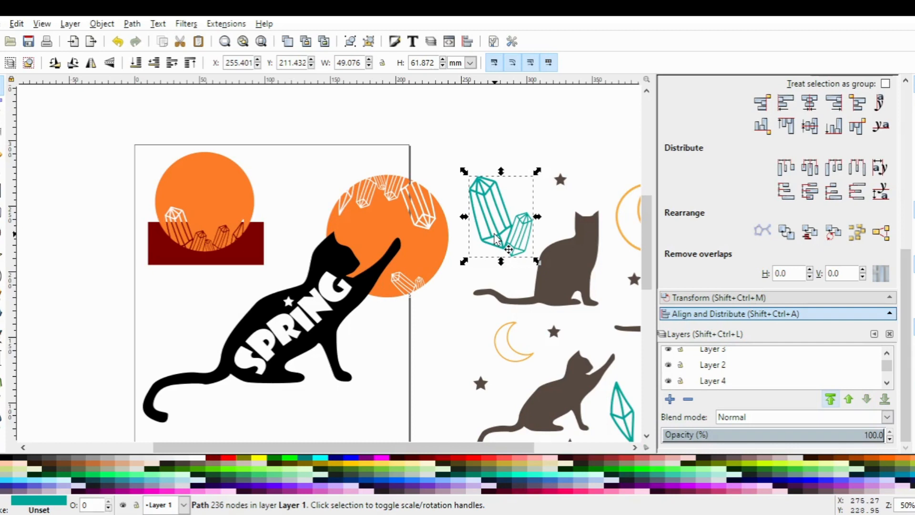
{"action": "left_click", "coordinate": [407, 285]}
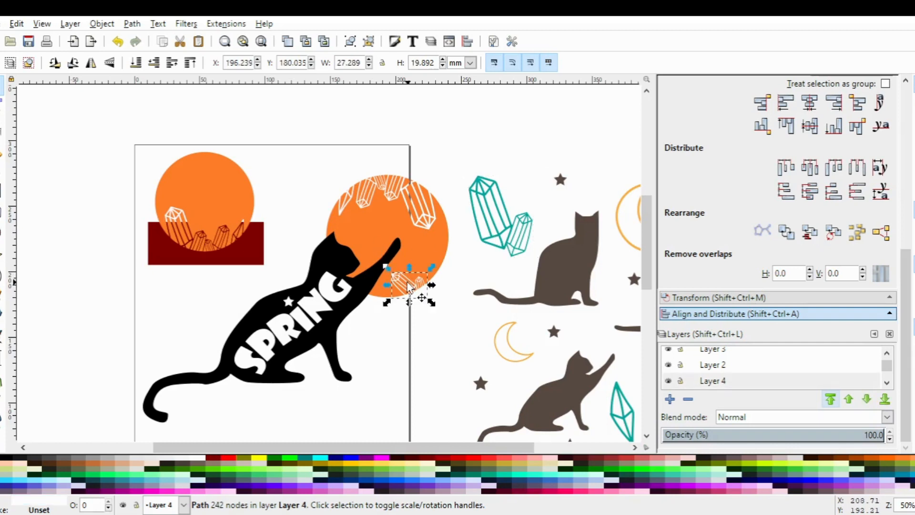
{"action": "left_click_drag", "start_coordinate": [407, 285], "coordinate": [437, 261]}
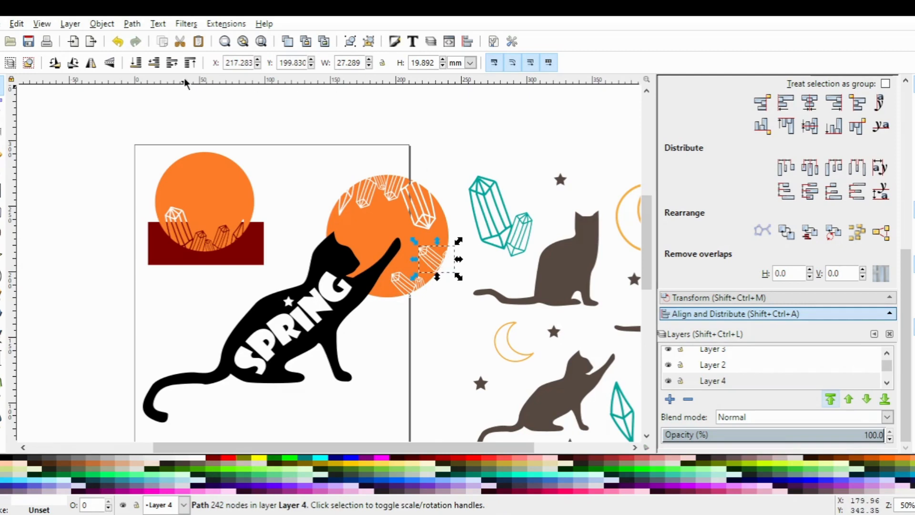
{"action": "left_click", "coordinate": [88, 64]}
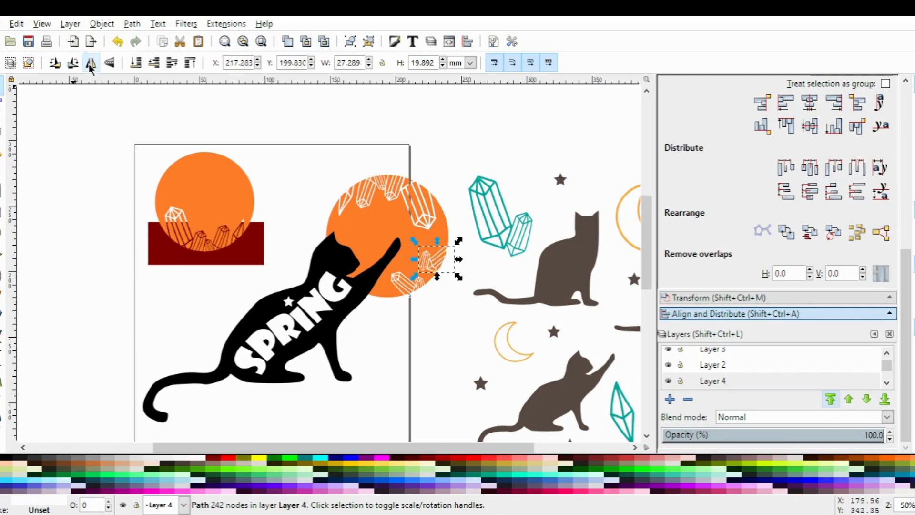
- Rotate the flipped crystals nearly upright and place them along the circle's lower-right edge, at about X 221.3, Y 185.1 mm
{"action": "left_click", "coordinate": [434, 260]}
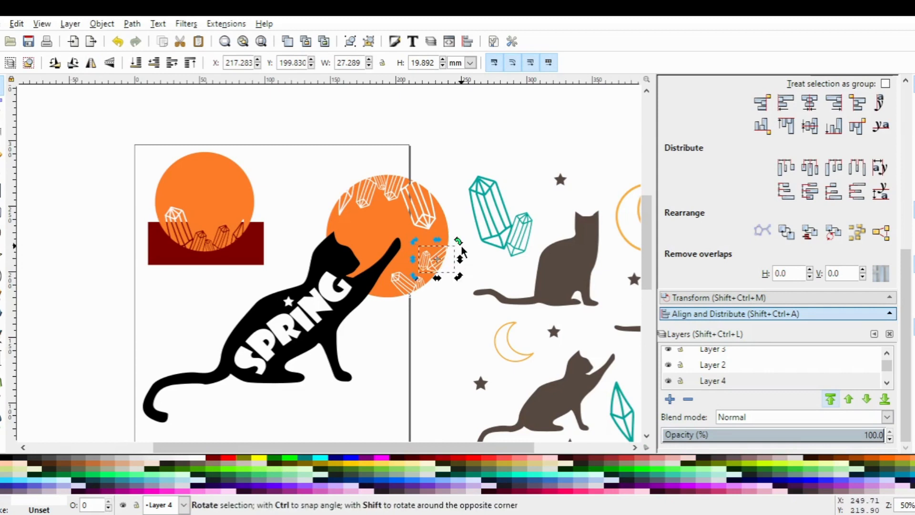
{"action": "left_click_drag", "start_coordinate": [460, 246], "coordinate": [439, 270]}
{"action": "left_click", "coordinate": [384, 327]}
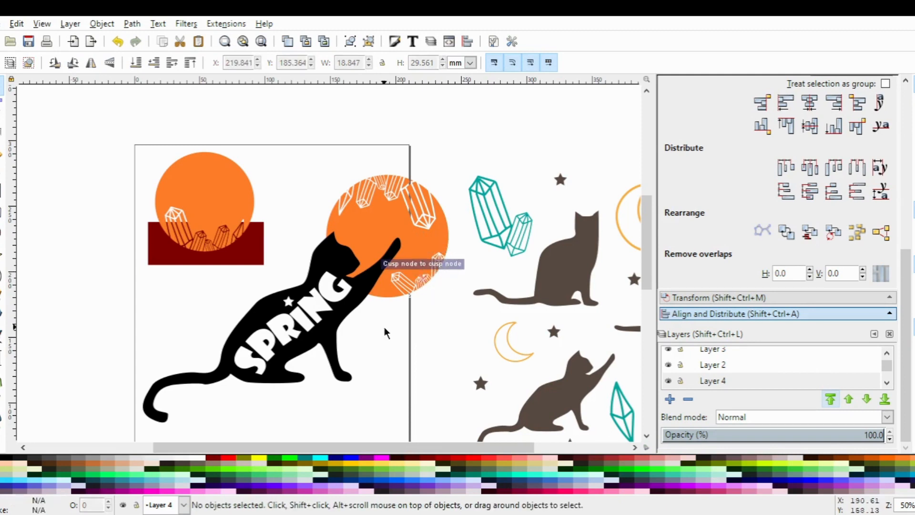
{"action": "left_click", "coordinate": [437, 266]}
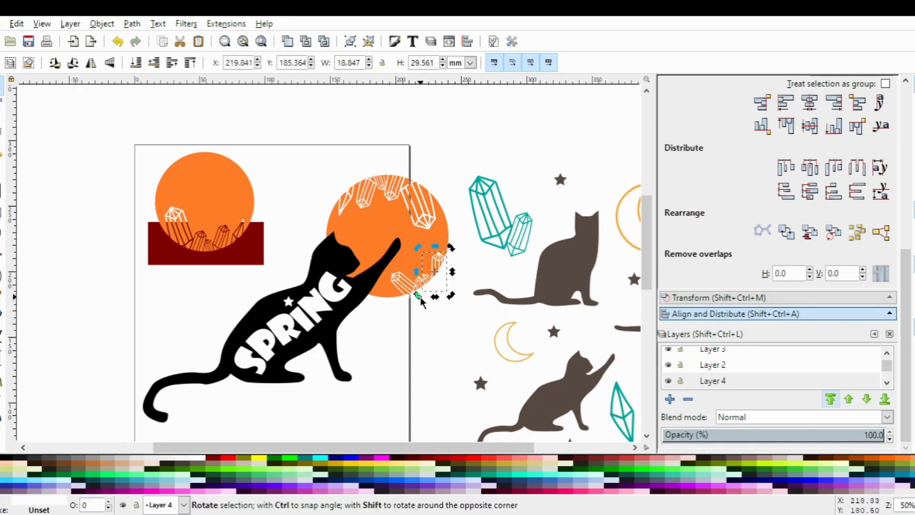
{"action": "mouse_move", "coordinate": [418, 296]}
{"action": "left_mouse_down"}
{"action": "mouse_move", "coordinate": [438, 296]}
{"action": "mouse_move", "coordinate": [426, 297]}
{"action": "left_mouse_up"}
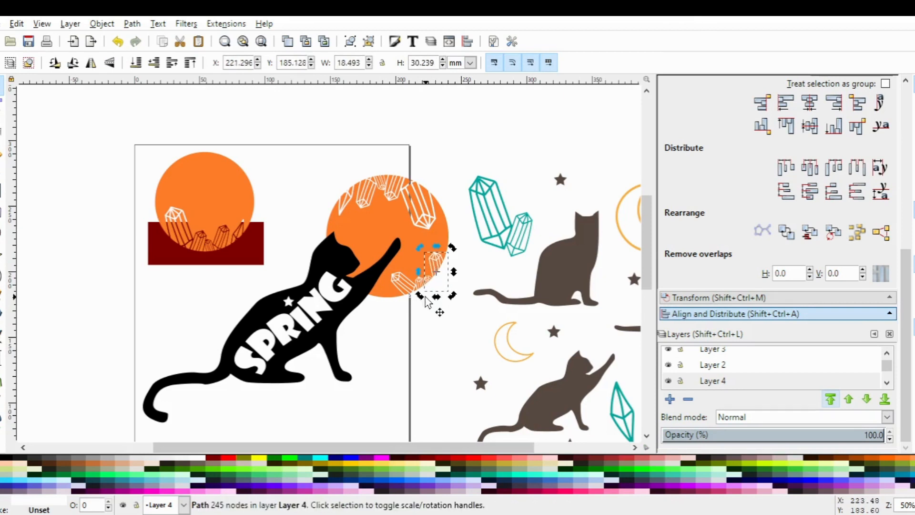
{"action": "left_click", "coordinate": [440, 261]}
{"action": "mouse_move", "coordinate": [452, 253]}
{"action": "left_mouse_down"}
{"action": "mouse_move", "coordinate": [455, 227]}
{"action": "mouse_move", "coordinate": [456, 245]}
{"action": "left_mouse_up"}
{"action": "left_click_drag", "start_coordinate": [428, 295], "coordinate": [429, 295]}
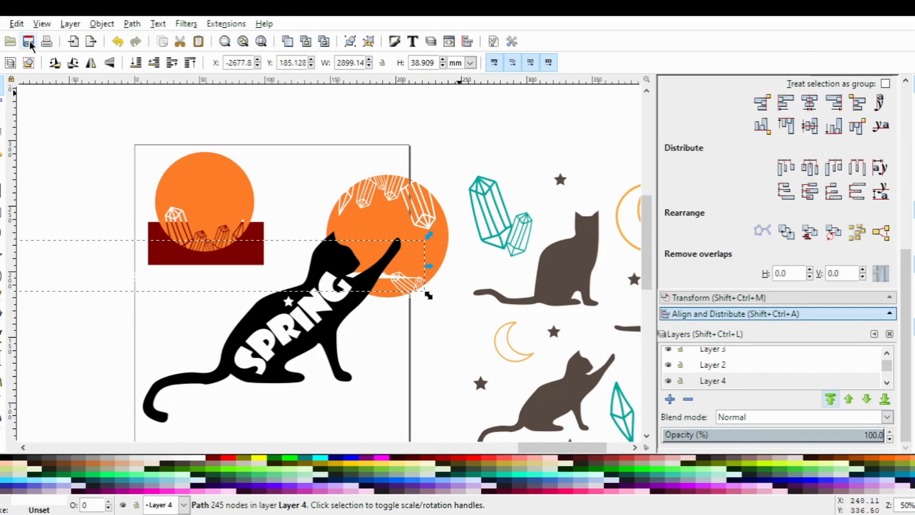
{"action": "left_click", "coordinate": [117, 42]}
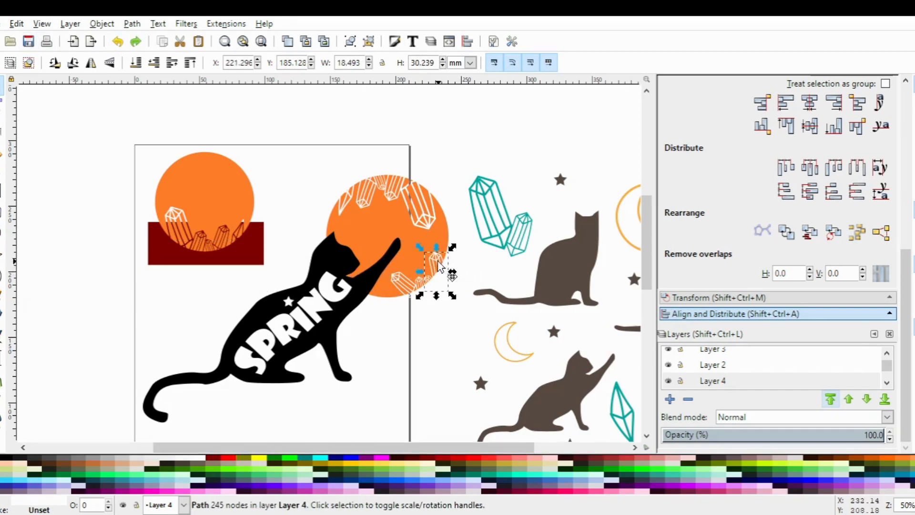
- Move the flipped crystals up the circle's right edge to about X 228.3, Y 196.9 mm, and rotate them slightly
{"action": "left_click_drag", "start_coordinate": [445, 258], "coordinate": [451, 271]}
{"action": "left_click", "coordinate": [447, 262]}
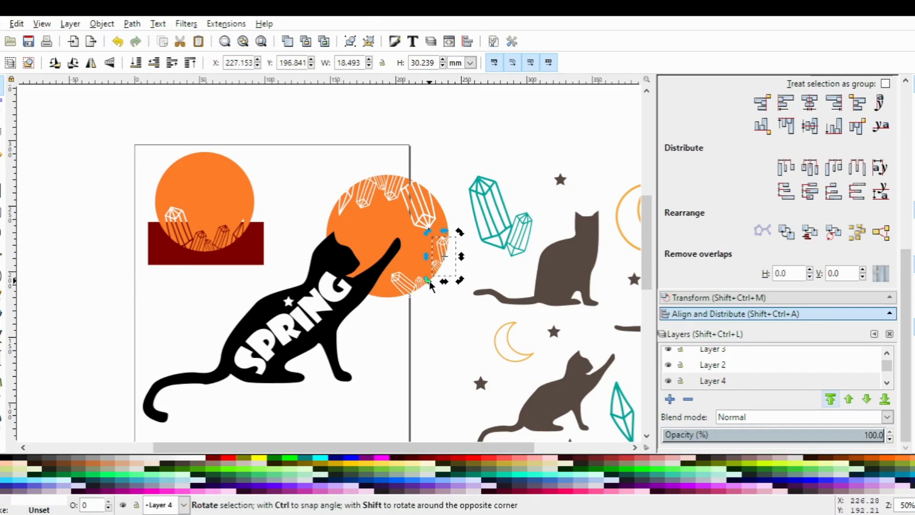
{"action": "left_click_drag", "start_coordinate": [429, 281], "coordinate": [435, 282]}
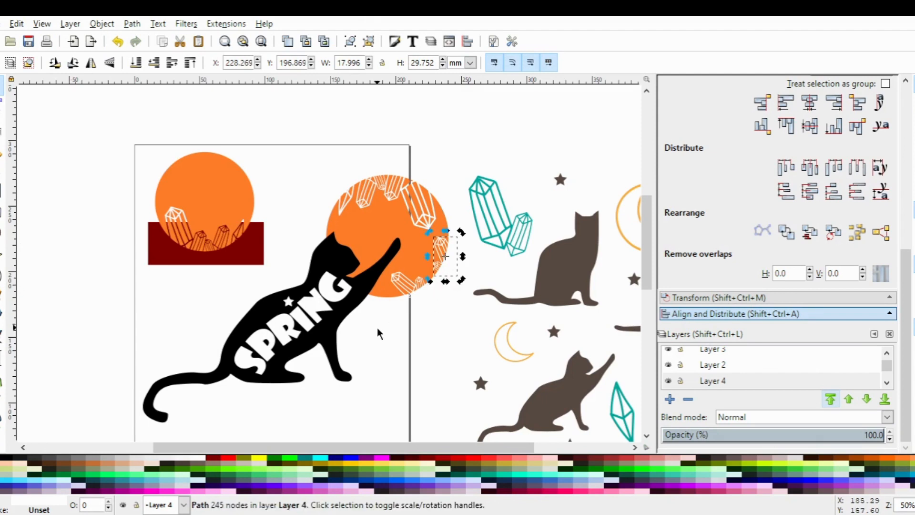
{"action": "left_click", "coordinate": [383, 328]}
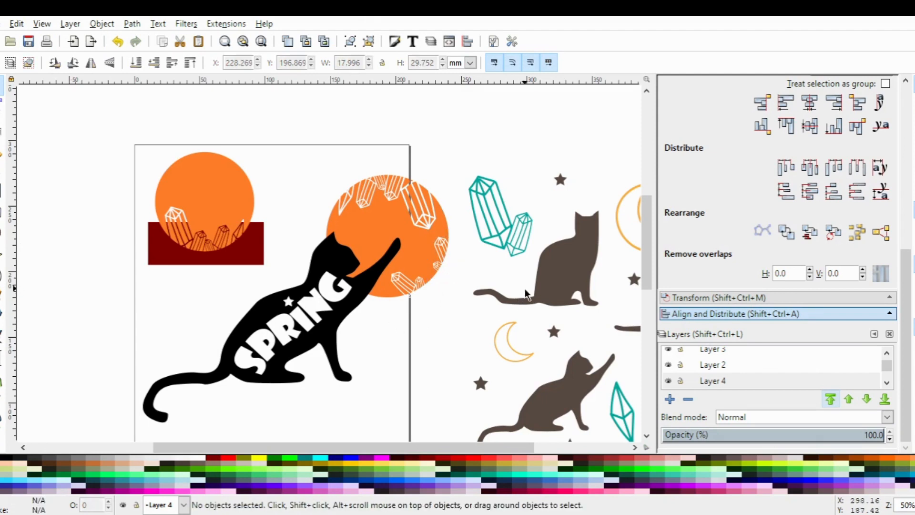
- Subtract the lower white crystals from the large orange circle with Difference
{"action": "left_click", "coordinate": [411, 291]}
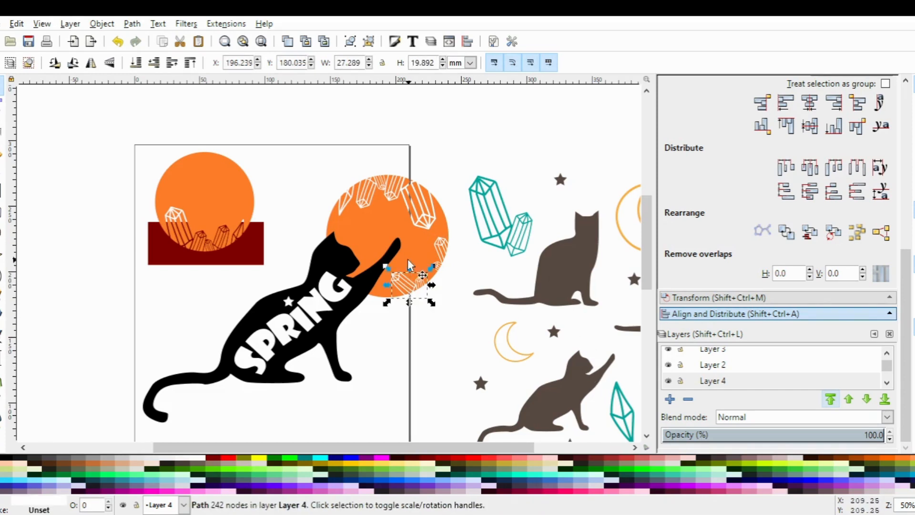
{"action": "left_click", "coordinate": [409, 249], "text": "shift"}
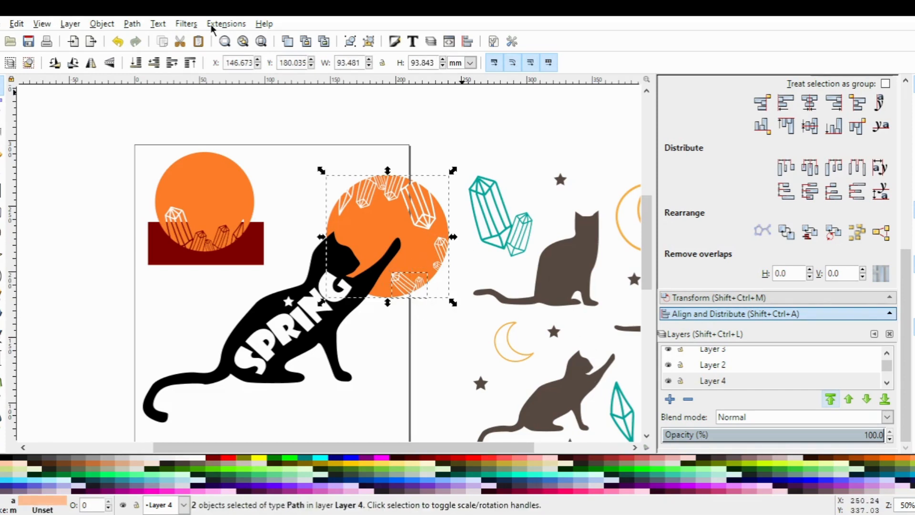
{"action": "left_click", "coordinate": [101, 24]}
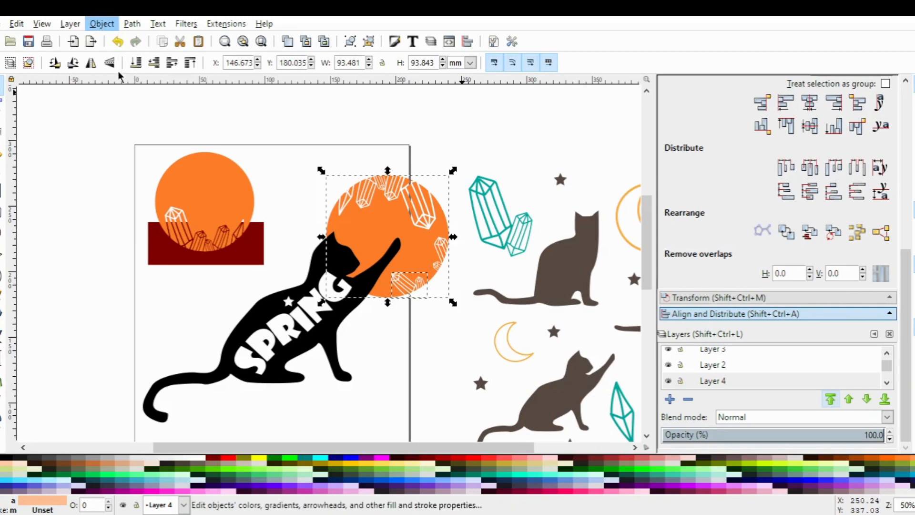
{"action": "left_click", "coordinate": [163, 123]}
- Cut the white crystals at the right edge out of the large orange circle with Difference
{"action": "left_click", "coordinate": [443, 254]}
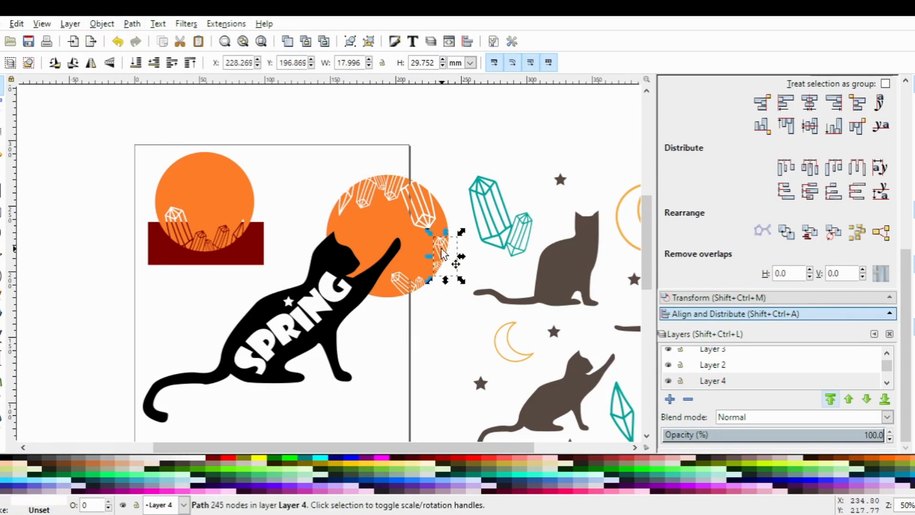
{"action": "left_click", "coordinate": [423, 251], "text": "shift"}
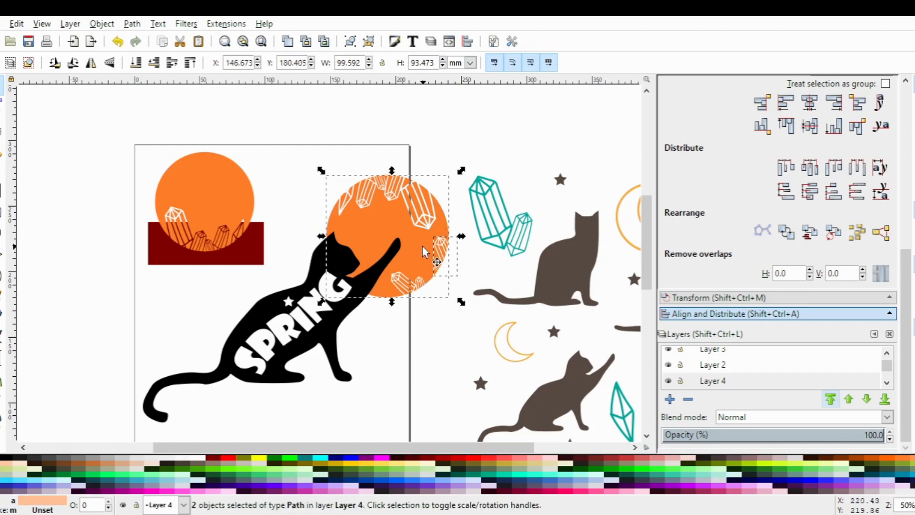
{"action": "left_click", "coordinate": [132, 24]}
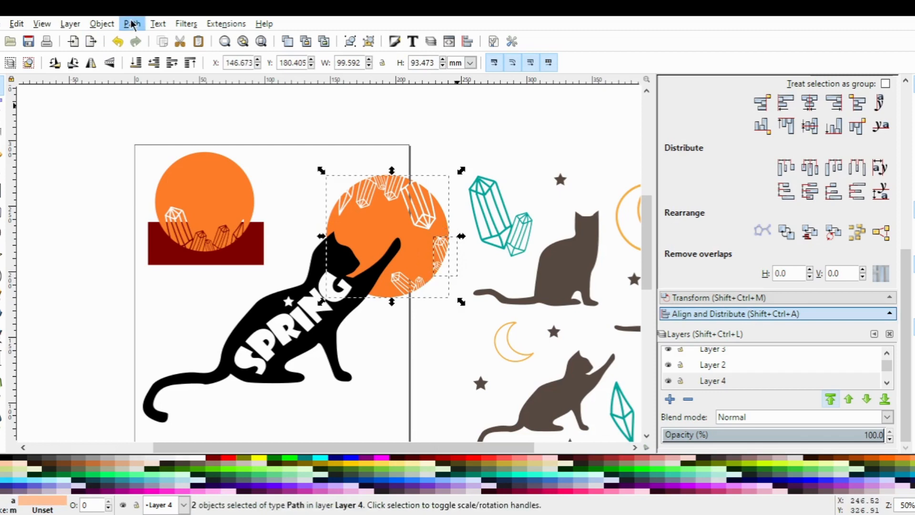
{"action": "left_click", "coordinate": [153, 123]}
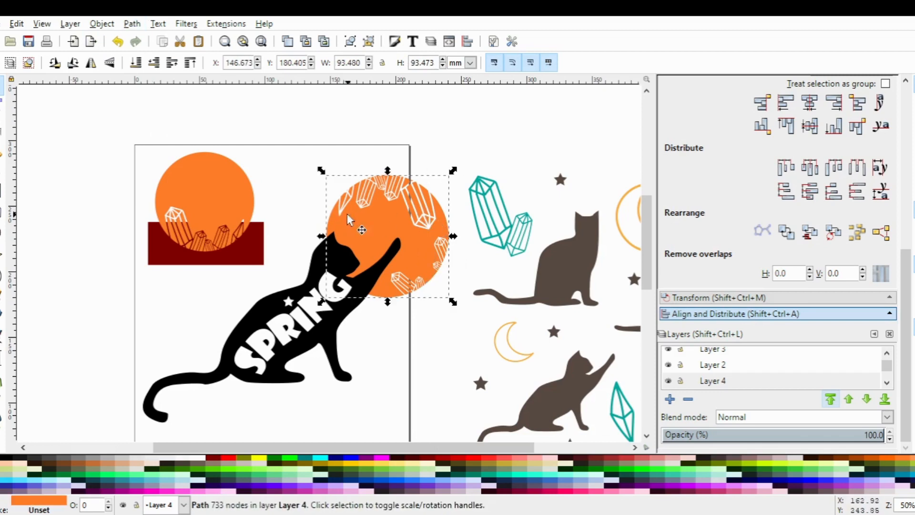
- Move the crystal-cut circle slightly upward to about X 146.7, Y 182.5 mm, and deselect it
{"action": "left_click", "coordinate": [367, 214]}
{"action": "mouse_move", "coordinate": [371, 214]}
{"action": "left_mouse_down"}
{"action": "mouse_move", "coordinate": [356, 214]}
{"action": "mouse_move", "coordinate": [373, 210]}
{"action": "left_mouse_up"}
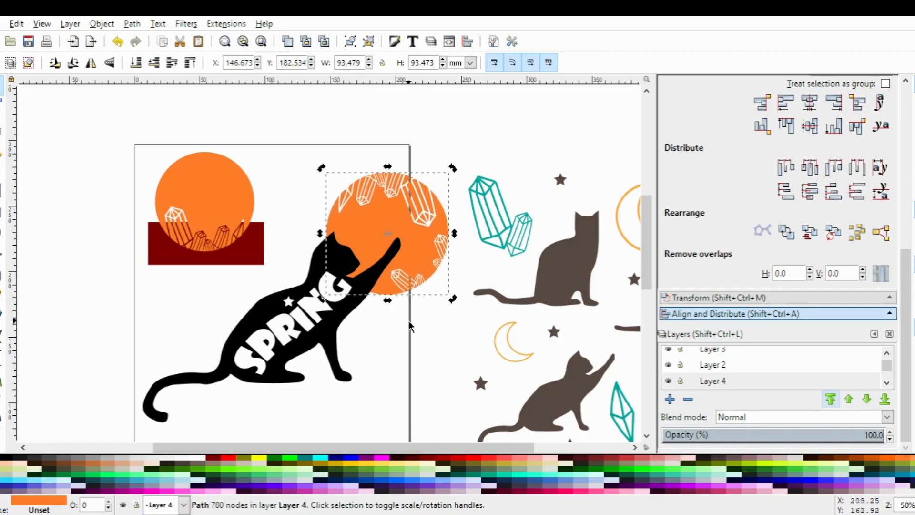
{"action": "left_click", "coordinate": [394, 333]}
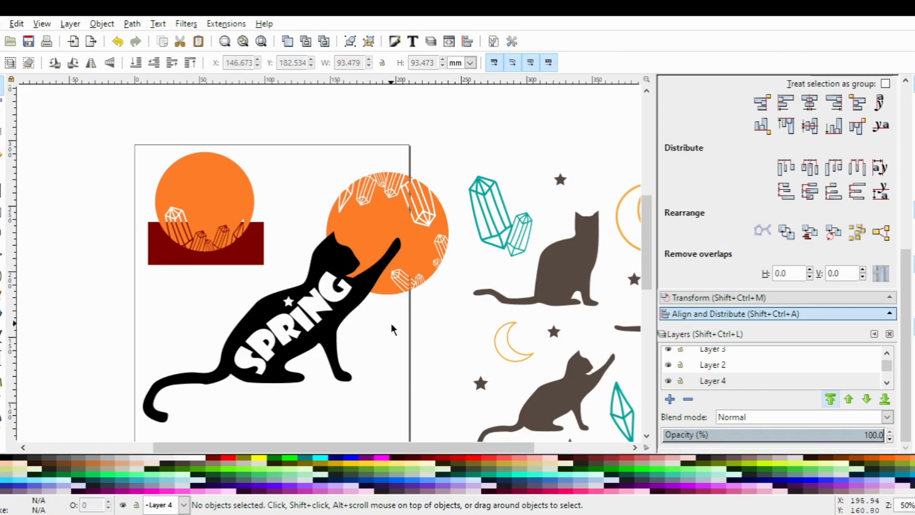
- Select the SPRING lettering group together with the black cat, save the document, and try to subtract the lettering from the cat
{"action": "left_click", "coordinate": [255, 361]}
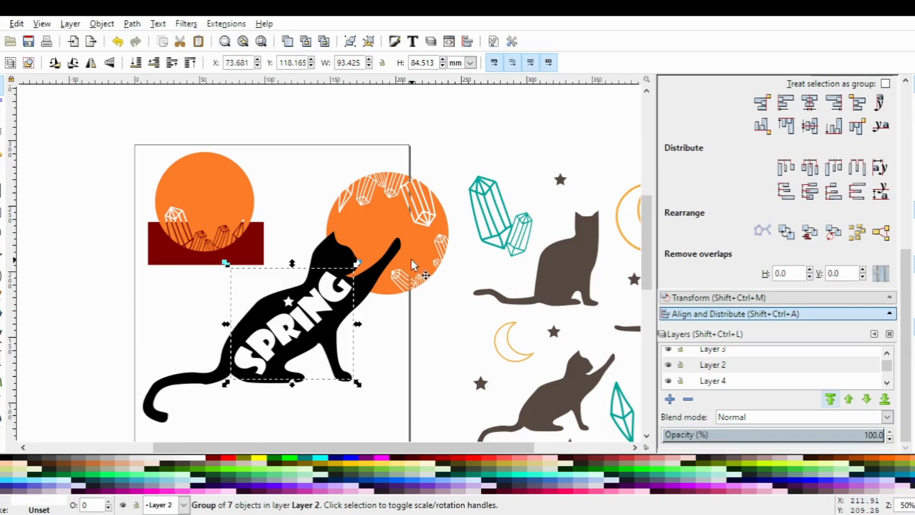
{"action": "left_click", "coordinate": [331, 250], "text": "shift"}
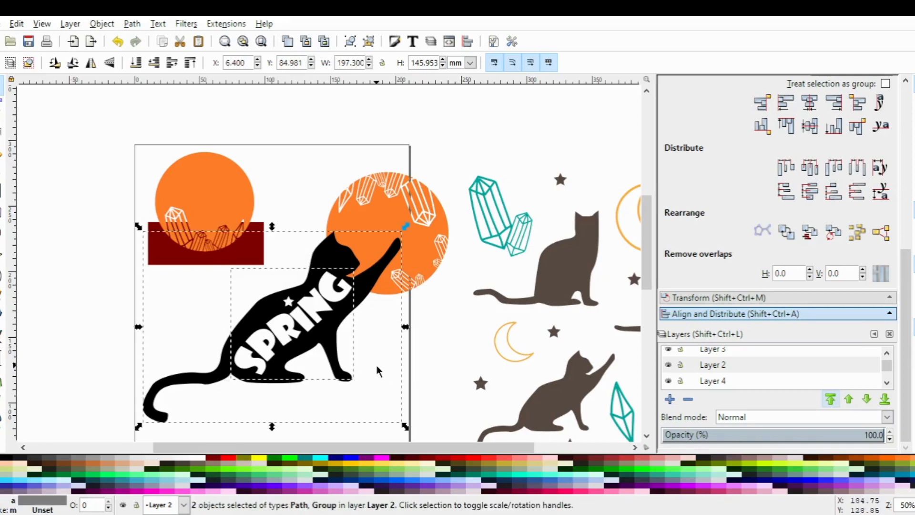
{"action": "left_click", "coordinate": [102, 23]}
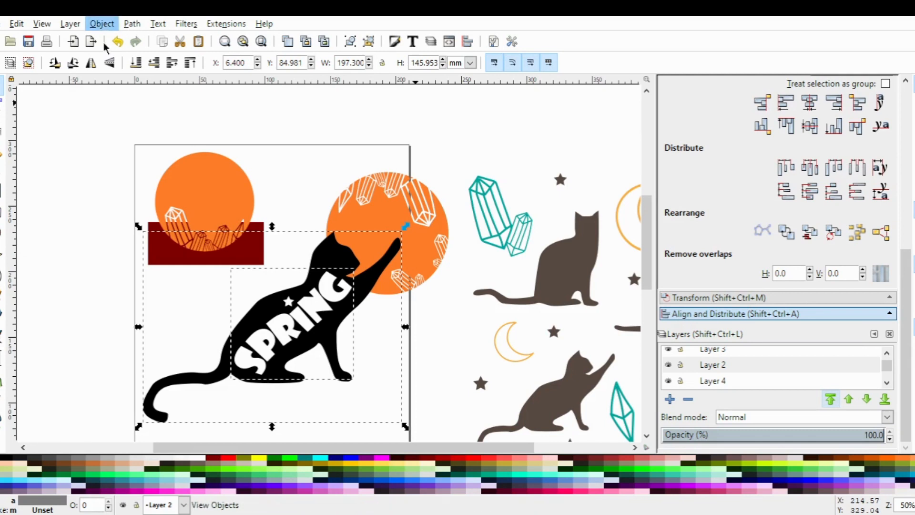
{"action": "left_click", "coordinate": [158, 24]}
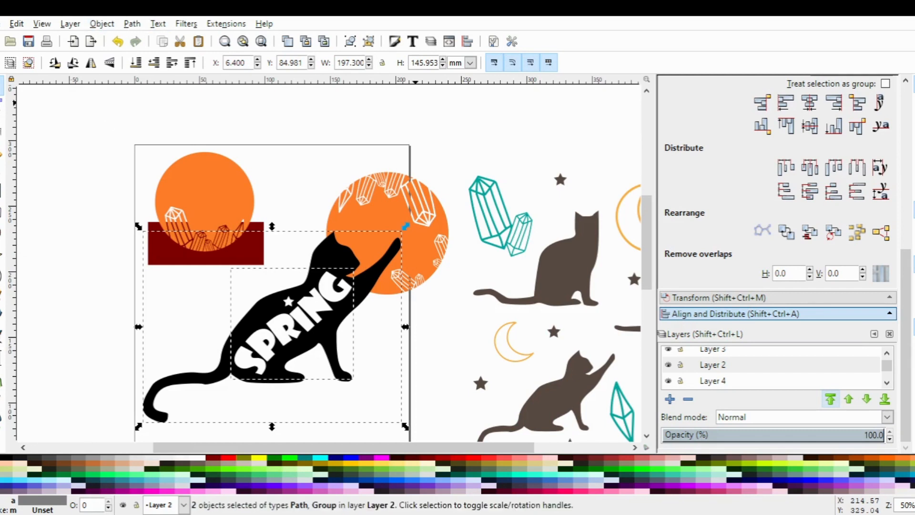
{"action": "left_click", "coordinate": [15, 114]}
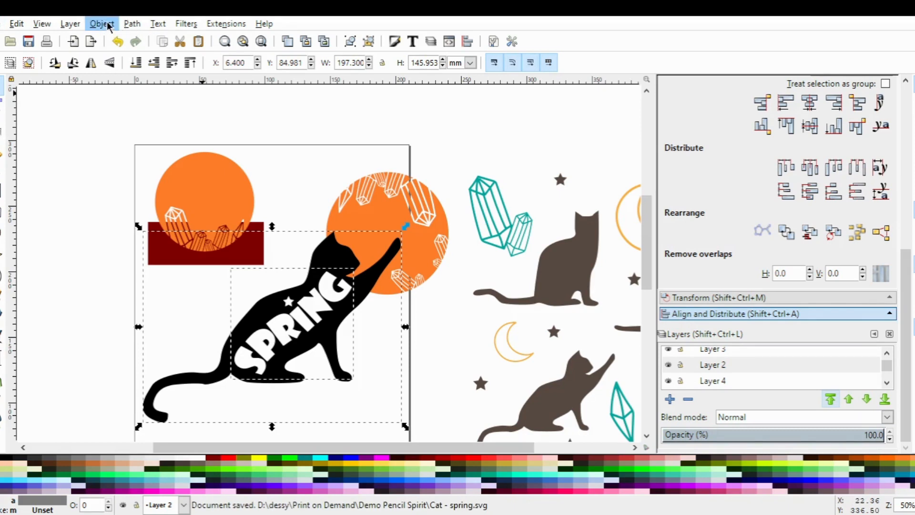
{"action": "left_click", "coordinate": [130, 24]}
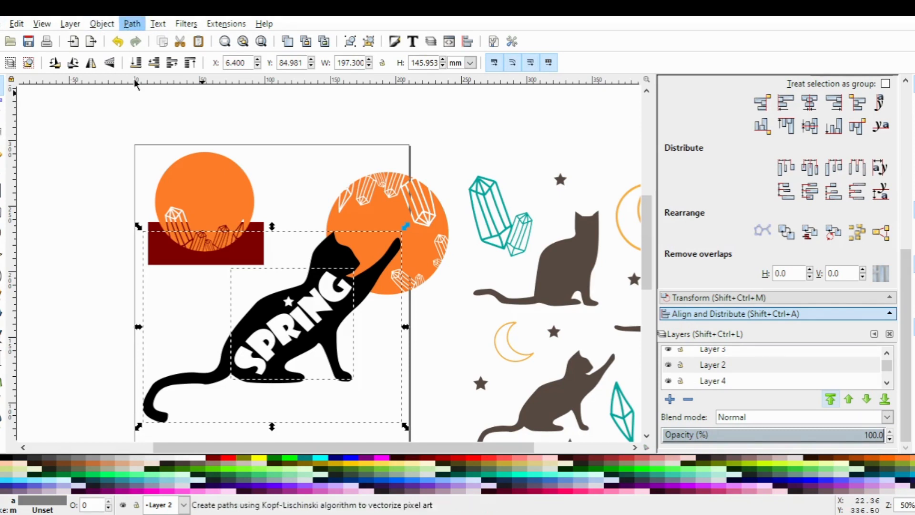
{"action": "left_click", "coordinate": [143, 122]}
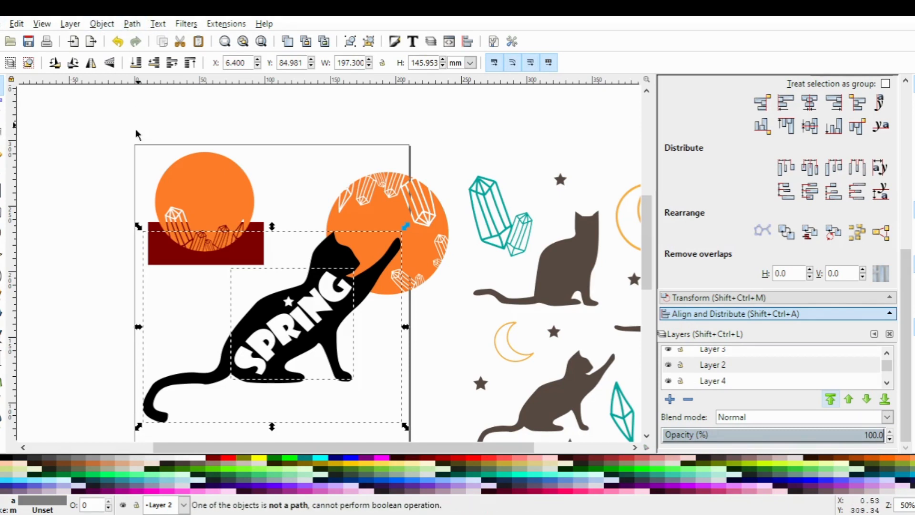
- Shift the crystal-cut circle slightly to the right behind the cat, and ungroup the SPRING lettering
{"action": "left_click", "coordinate": [369, 207]}
{"action": "mouse_move", "coordinate": [384, 199]}
{"action": "left_mouse_down"}
{"action": "mouse_move", "coordinate": [372, 224]}
{"action": "mouse_move", "coordinate": [394, 204]}
{"action": "left_mouse_up"}
{"action": "left_click", "coordinate": [291, 328]}
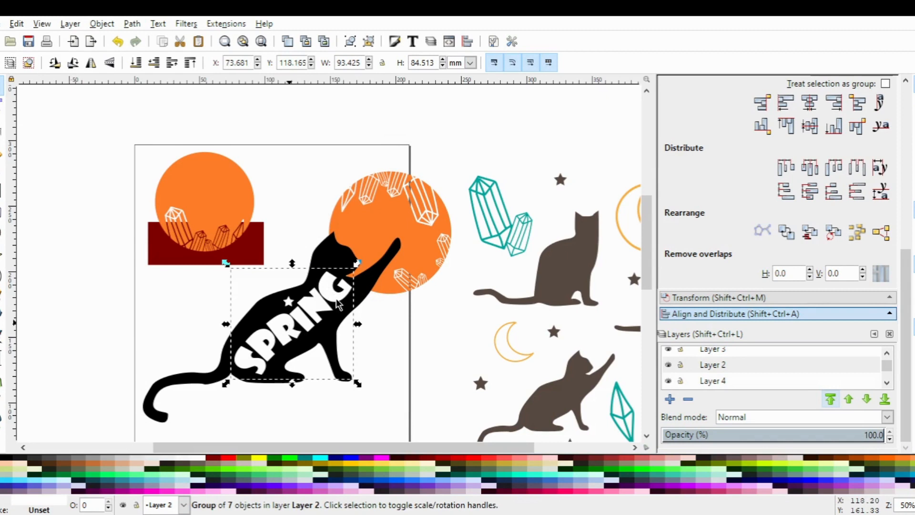
{"action": "key", "text": "ctrl+shift+g"}
{"action": "key", "text": "Escape"}
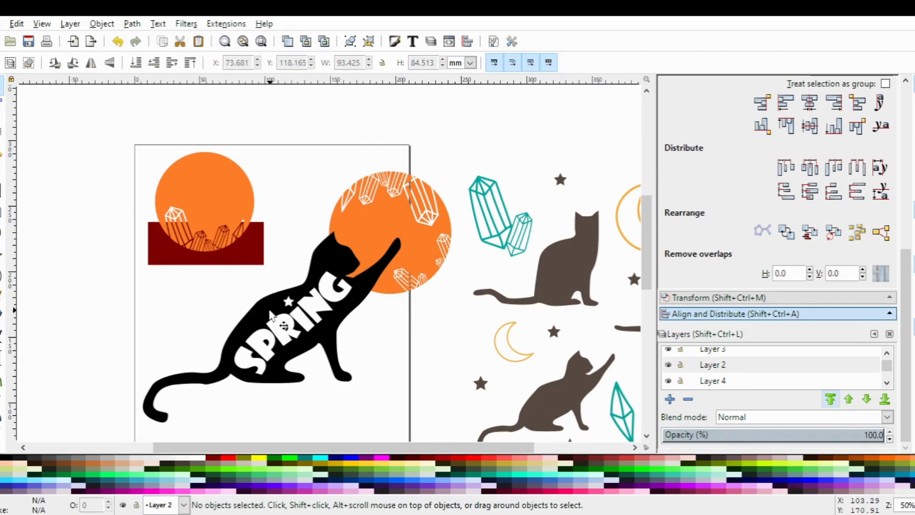
- Subtract the letter S from the black cat with Difference
{"action": "left_click", "coordinate": [251, 365]}
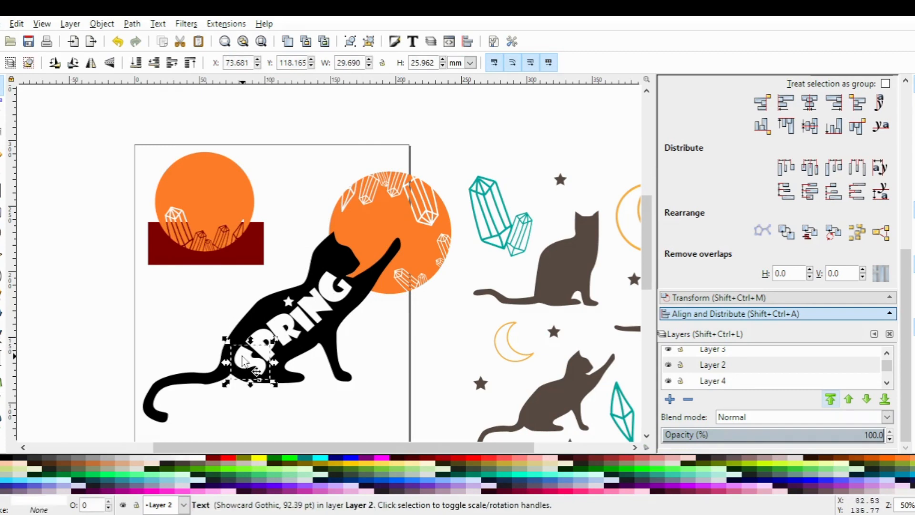
{"action": "left_click", "coordinate": [245, 329], "text": "shift"}
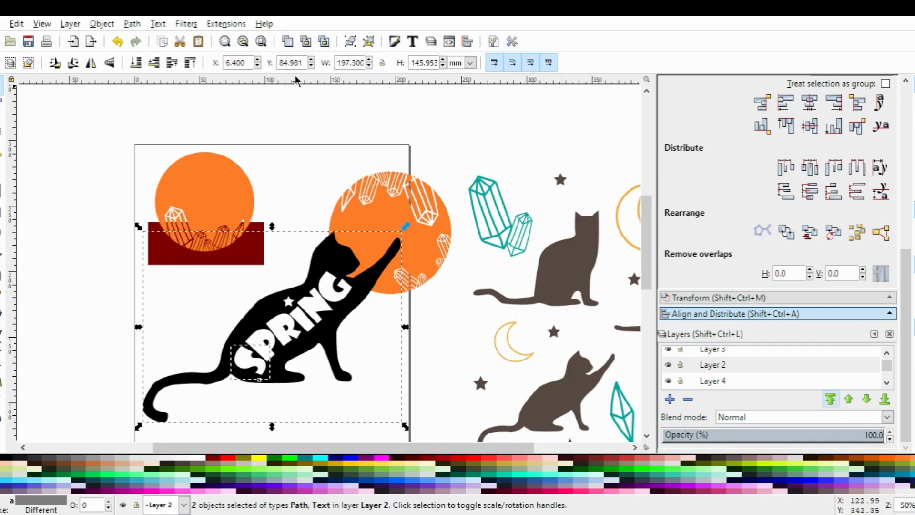
{"action": "left_click", "coordinate": [126, 24]}
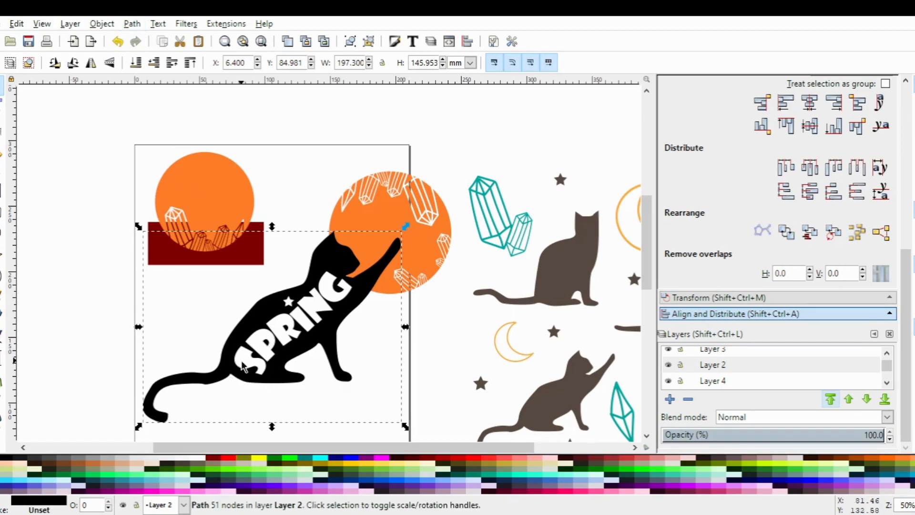
- Move the dark red rectangle behind the cat's lower body to about X 73.4, Y 122.3 mm, to test the cutout
{"action": "left_click", "coordinate": [162, 251]}
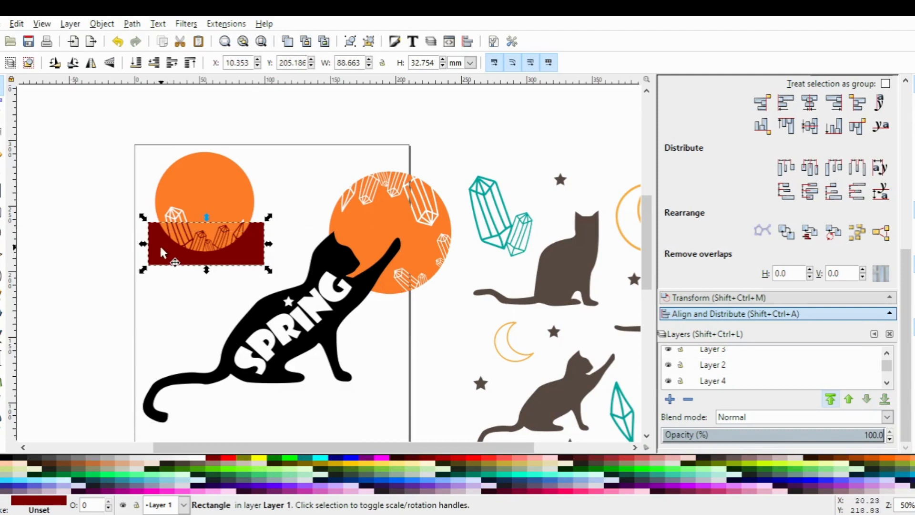
{"action": "left_click_drag", "start_coordinate": [162, 252], "coordinate": [246, 404]}
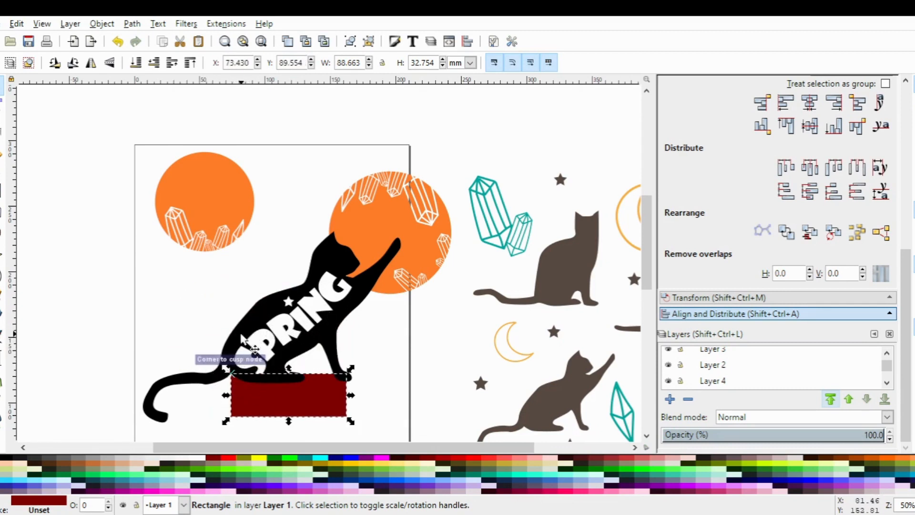
{"action": "left_click_drag", "start_coordinate": [256, 404], "coordinate": [254, 361]}
{"action": "left_click", "coordinate": [156, 325]}
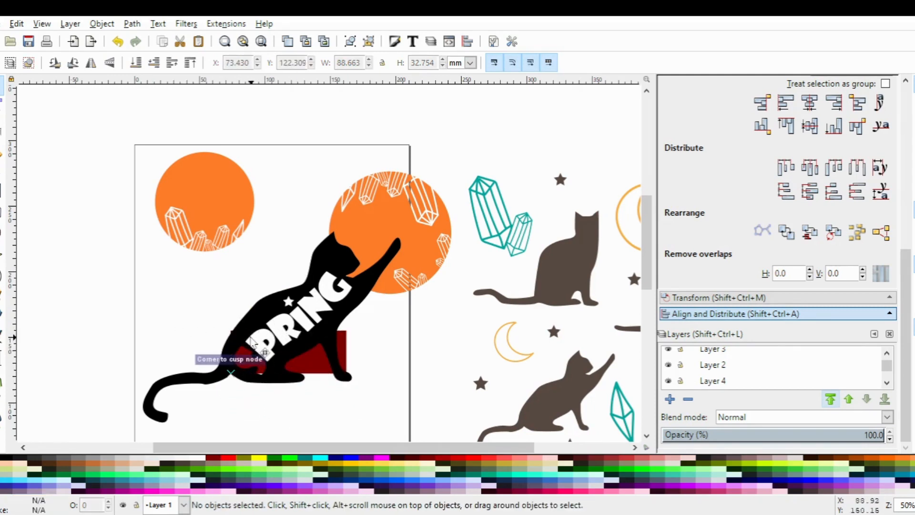
- Cut the letter P out of the black cat with Difference
{"action": "left_click", "coordinate": [255, 336]}
{"action": "left_click", "coordinate": [259, 344], "text": "shift"}
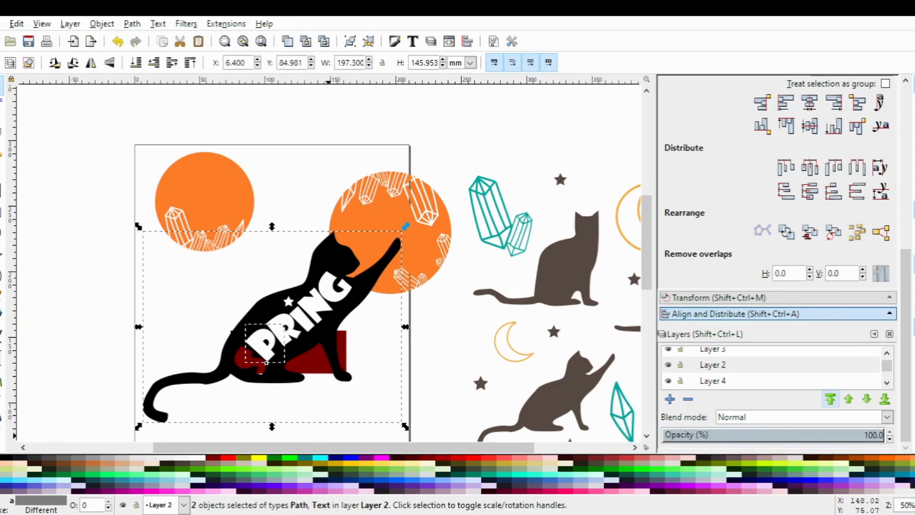
{"action": "left_click", "coordinate": [131, 25]}
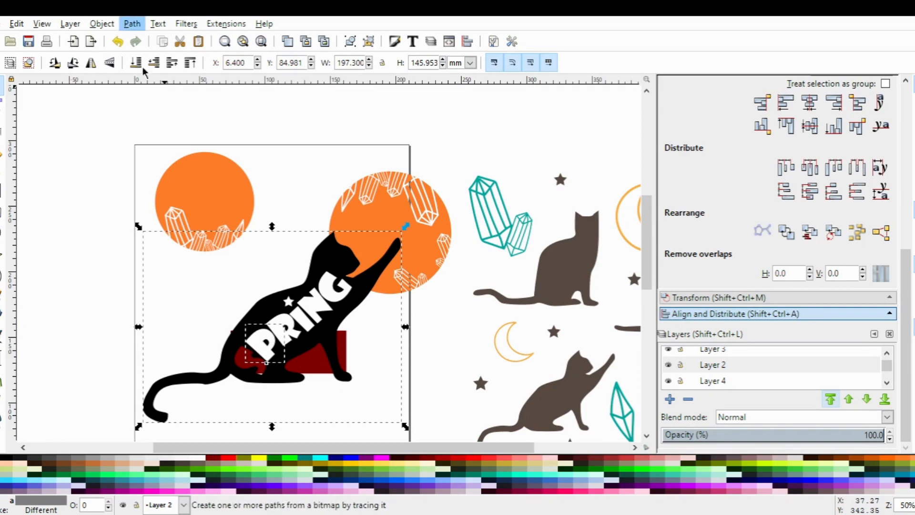
{"action": "left_click", "coordinate": [153, 117]}
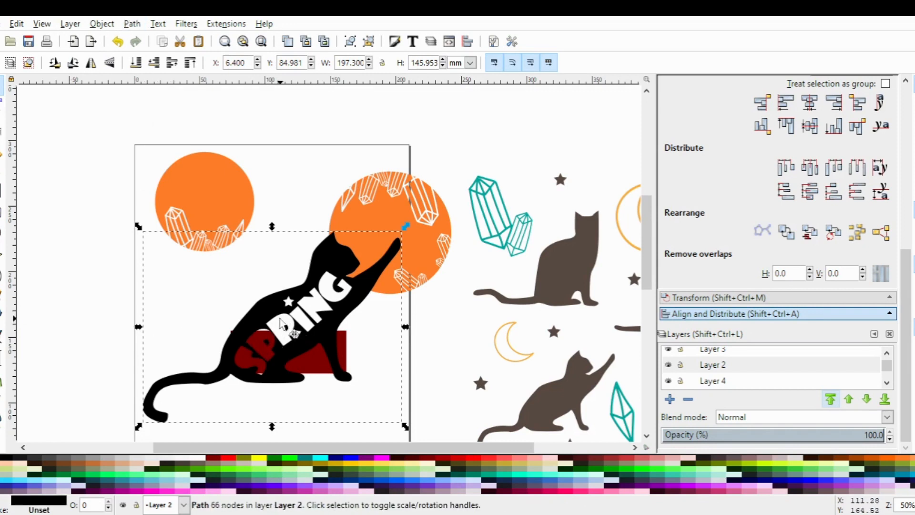
- Select only the letter R with the black cat and subtract it from the silhouette
{"action": "left_click", "coordinate": [283, 324]}
{"action": "left_click", "coordinate": [289, 302], "text": "shift"}
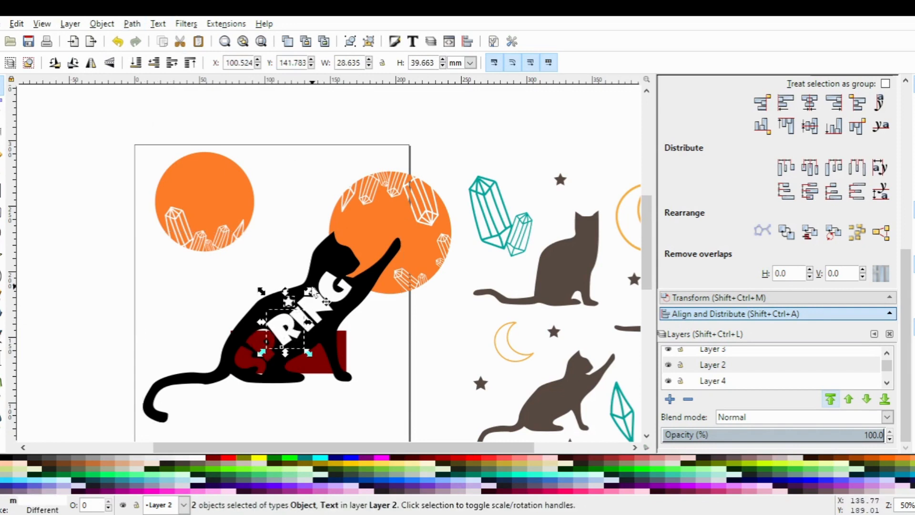
{"action": "left_click", "coordinate": [181, 279]}
{"action": "left_click", "coordinate": [273, 325]}
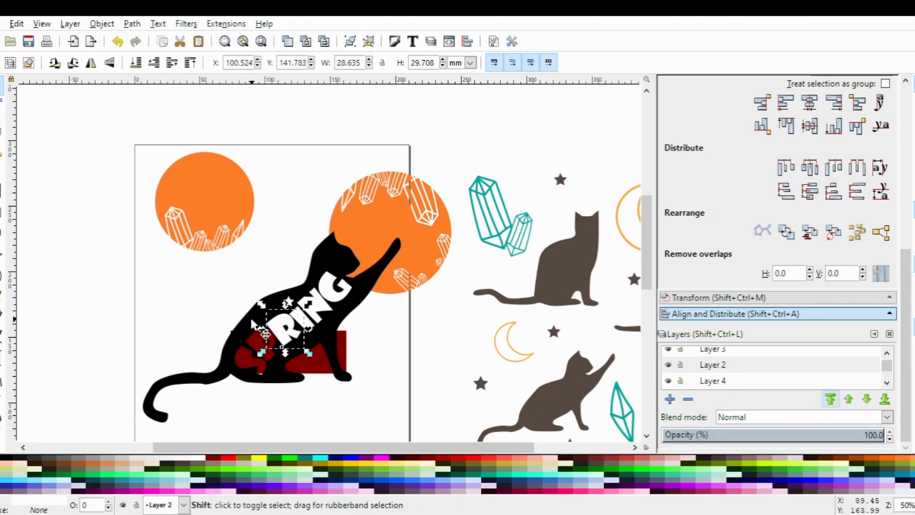
{"action": "left_click", "coordinate": [254, 324], "text": "shift"}
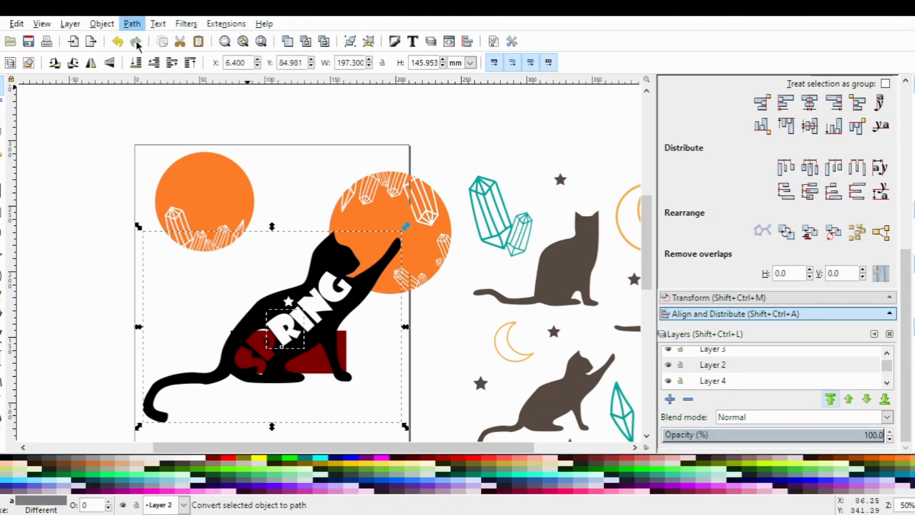
{"action": "left_click", "coordinate": [159, 118]}
{"action": "left_click", "coordinate": [179, 337]}
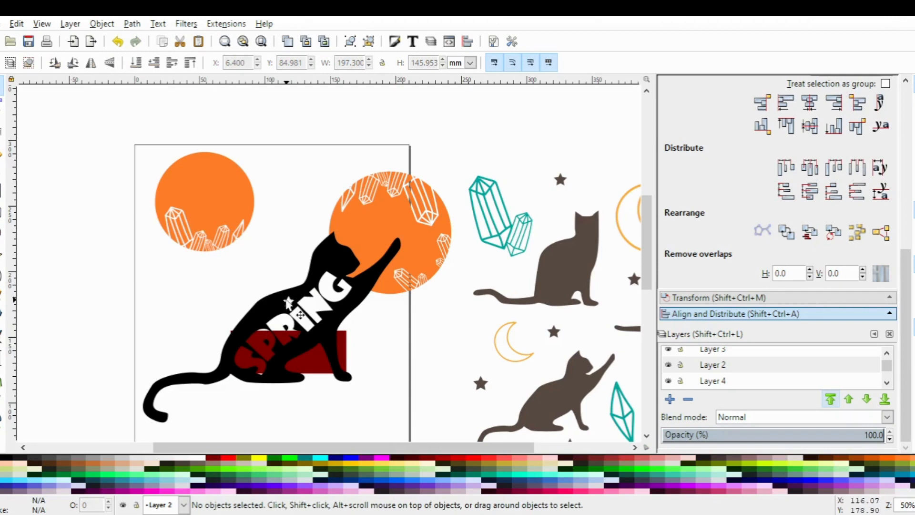
- Subtract the small white star above the lettering from the black cat
{"action": "left_click", "coordinate": [289, 302]}
{"action": "left_click", "coordinate": [264, 322], "text": "shift"}
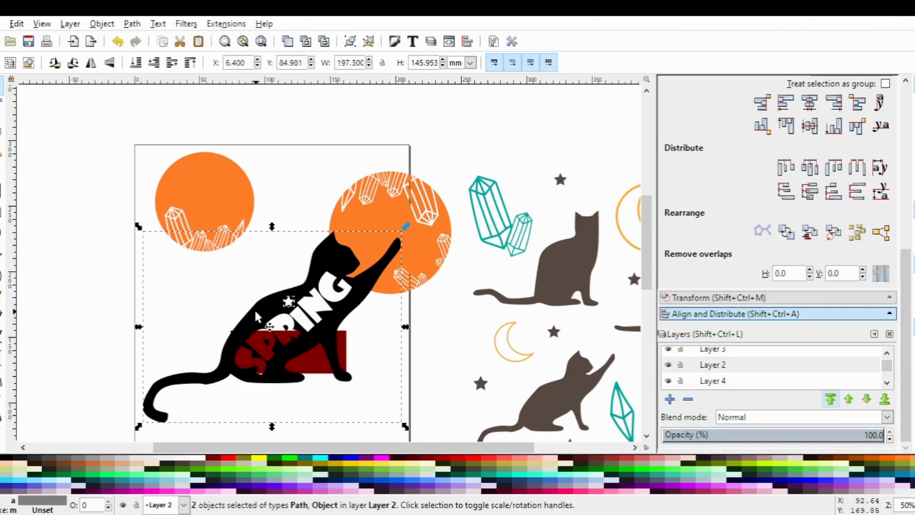
{"action": "left_click", "coordinate": [139, 26]}
{"action": "left_click", "coordinate": [159, 118]}
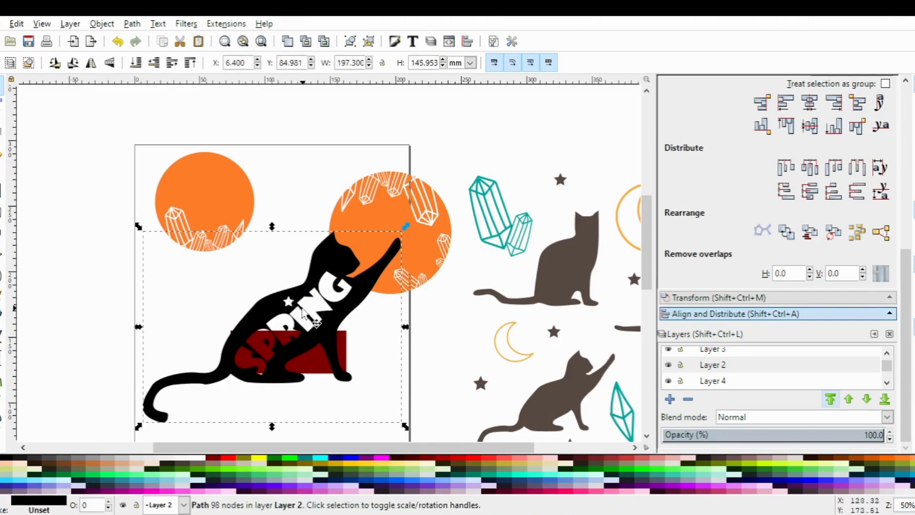
- Subtract the letter I below the star from the black cat, and clear the selection
{"action": "left_click", "coordinate": [303, 315]}
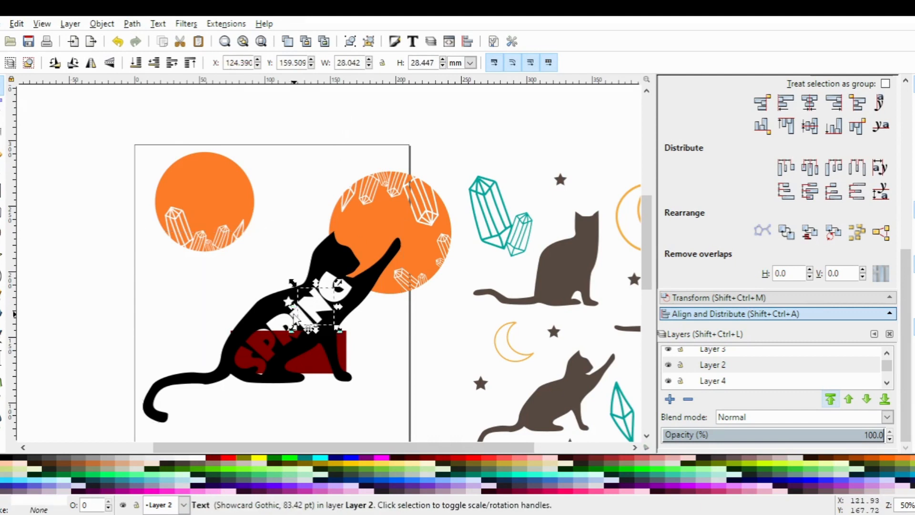
{"action": "left_click", "coordinate": [294, 315]}
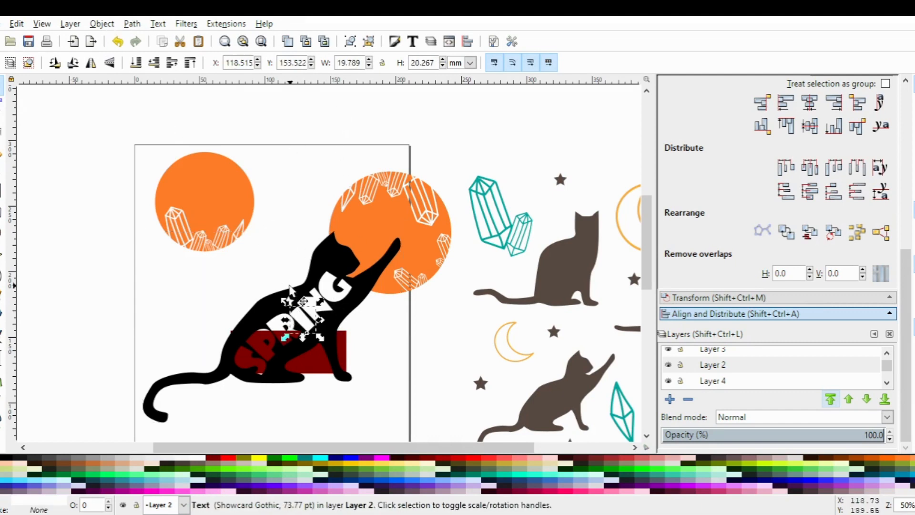
{"action": "left_click", "coordinate": [264, 314], "text": "shift"}
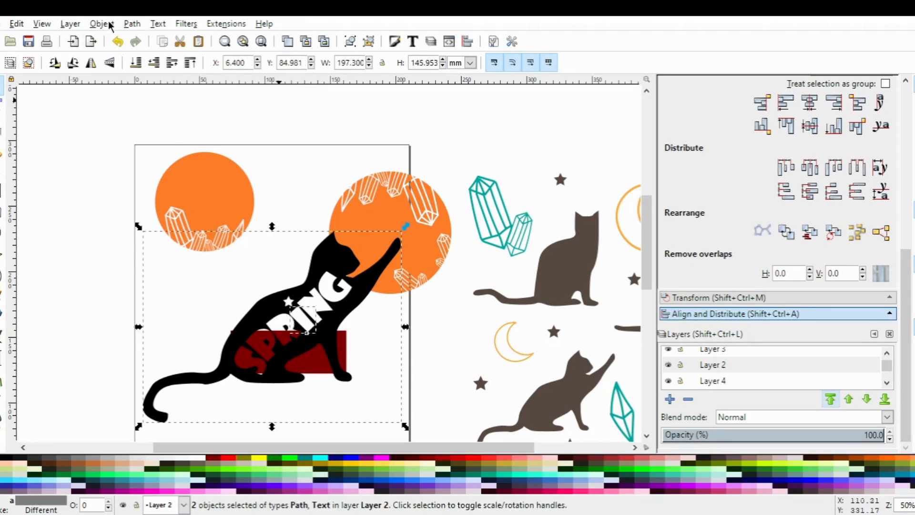
{"action": "left_click", "coordinate": [132, 24]}
{"action": "left_click", "coordinate": [150, 118]}
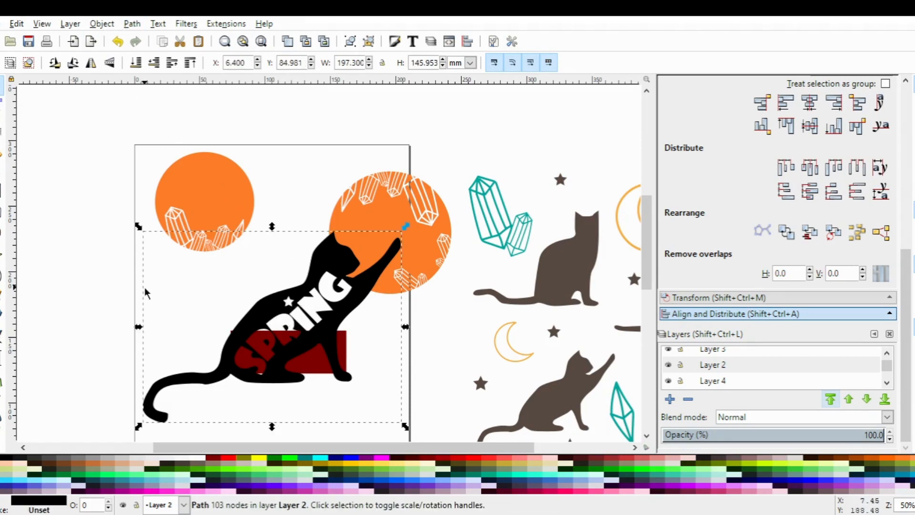
{"action": "left_click", "coordinate": [148, 301]}
- Move the dark red rectangle down and left behind the cat to about X 62.2, Y 115.9 mm
{"action": "left_click", "coordinate": [340, 357]}
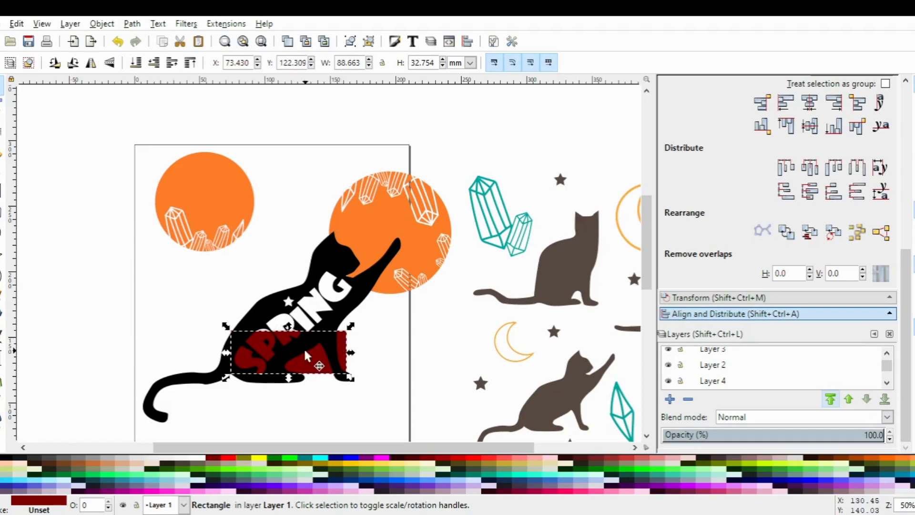
{"action": "mouse_move", "coordinate": [311, 364]}
{"action": "left_mouse_down"}
{"action": "mouse_move", "coordinate": [312, 312]}
{"action": "mouse_move", "coordinate": [298, 372]}
{"action": "left_mouse_up"}
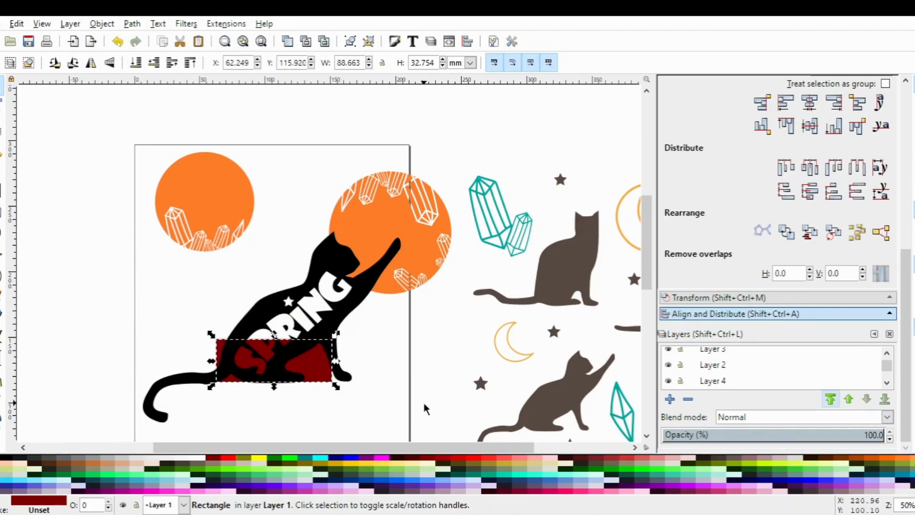